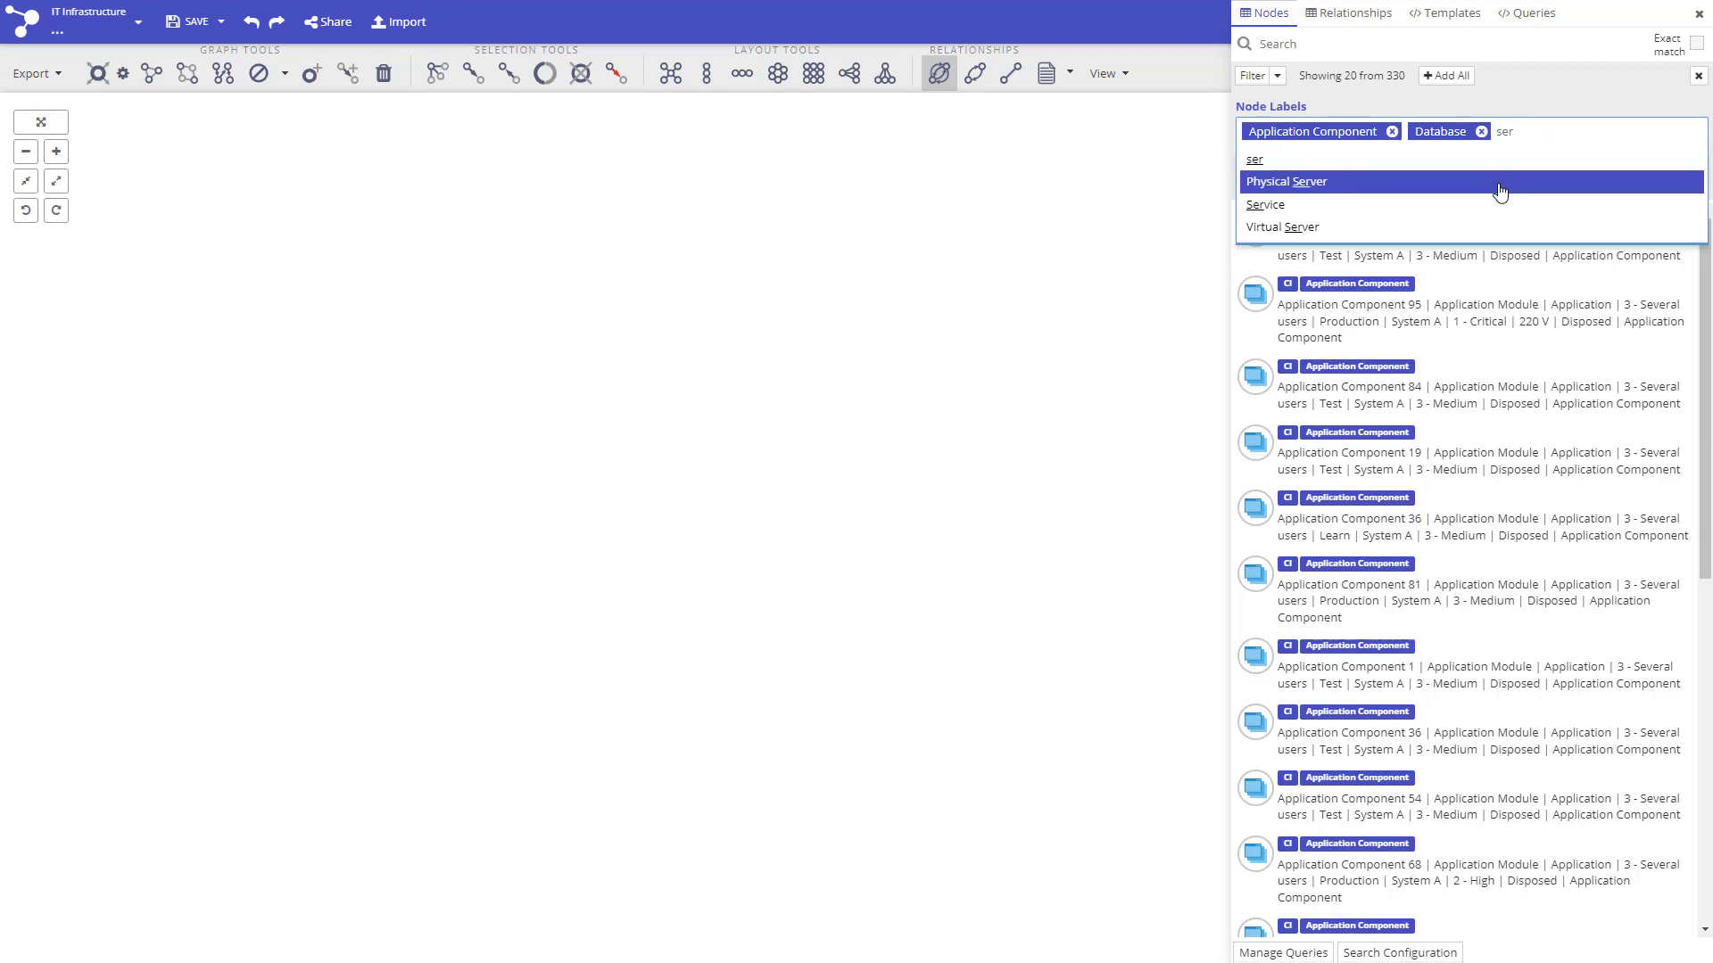
Step: Add the Physical Server label to the node filter and search the nodes for "databa"
left_click(1499, 182)
left_click(1381, 46)
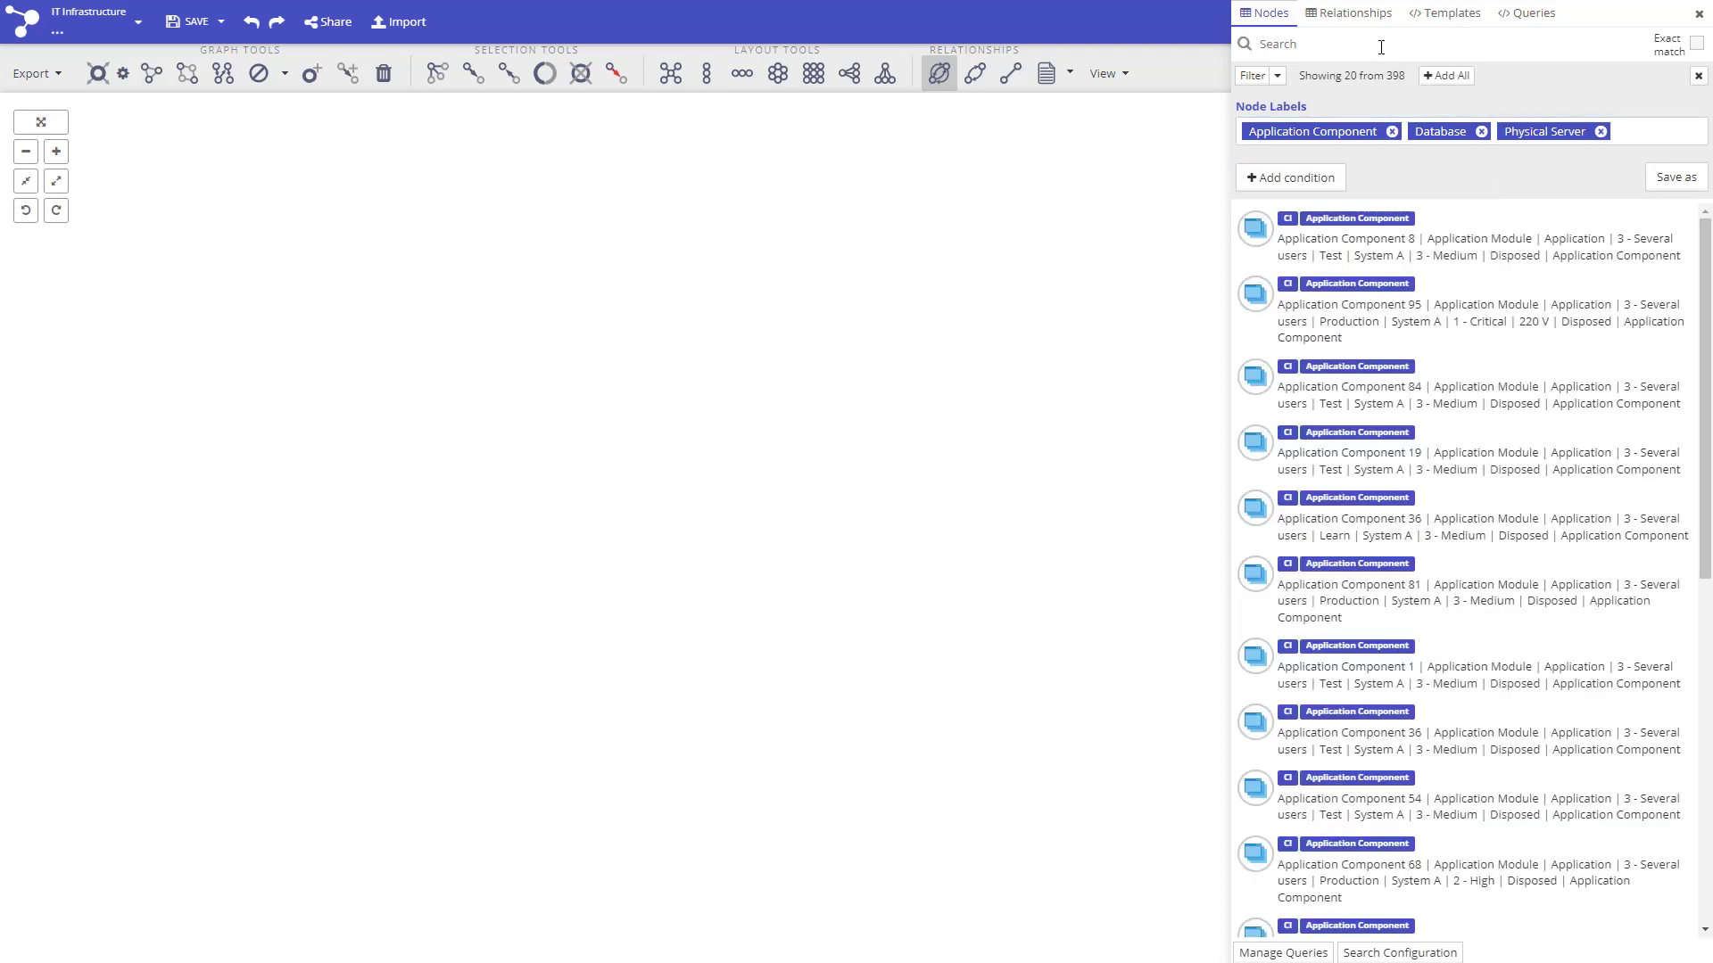
type("databa")
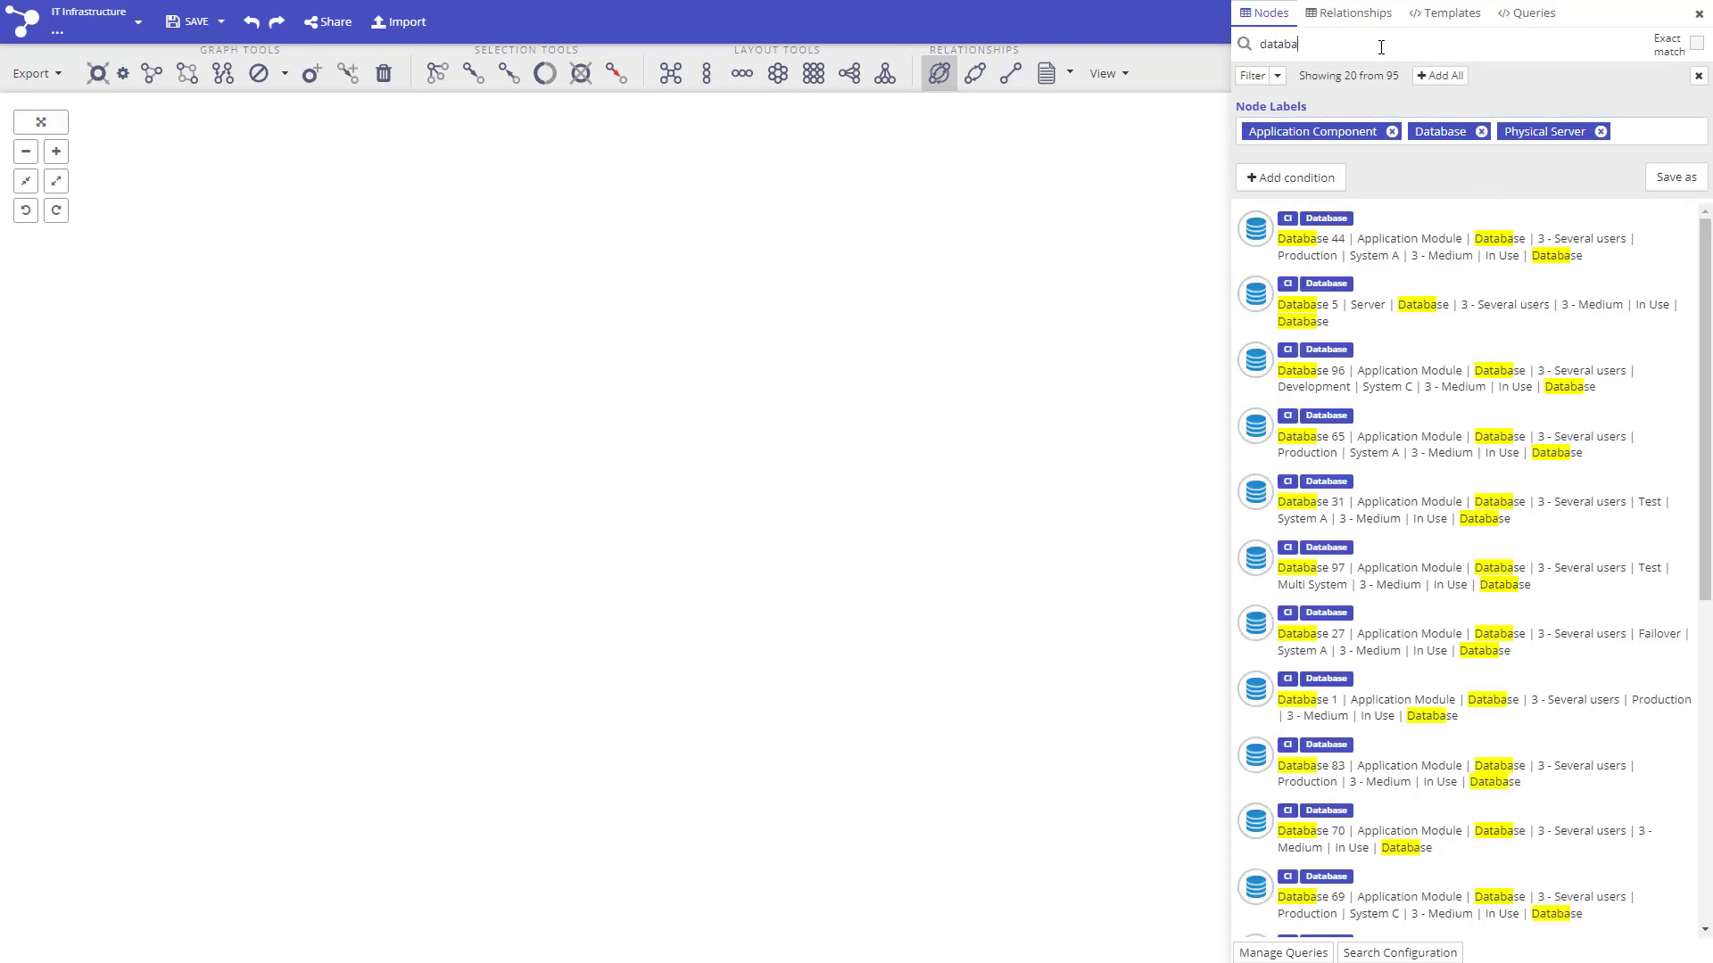
Step: Add Database 44, Database 96 and Database 27 to the graph and fit the graph to the canvas
left_click(1386, 239)
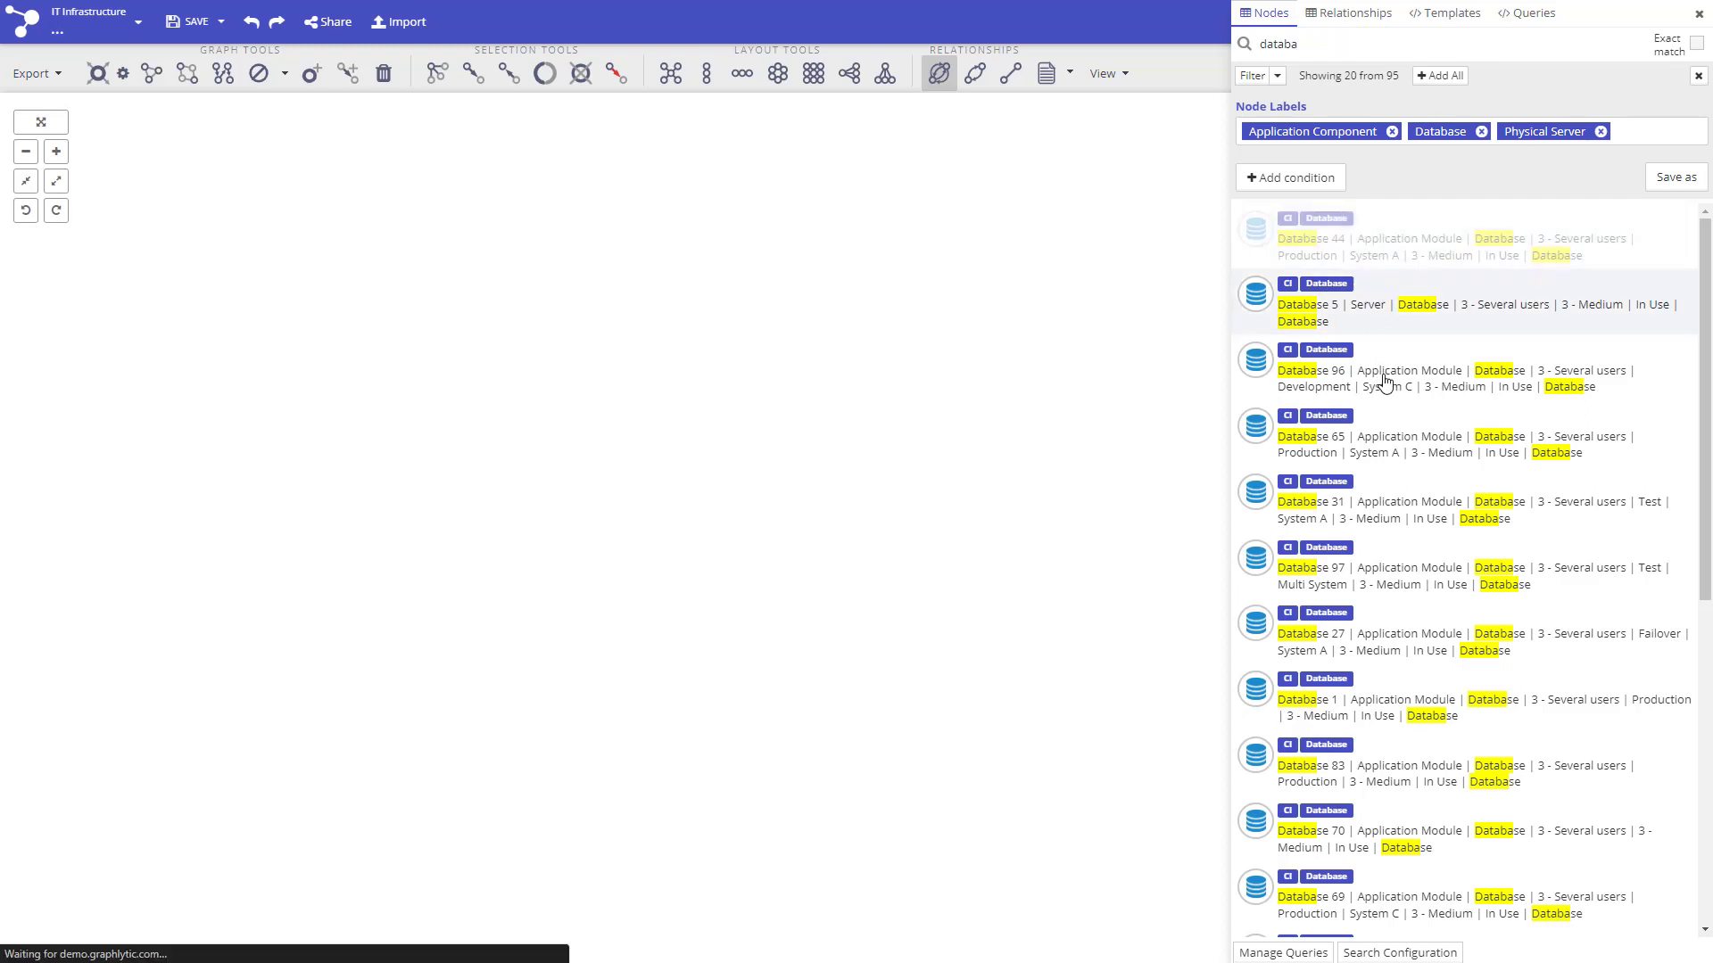
left_click(1386, 381)
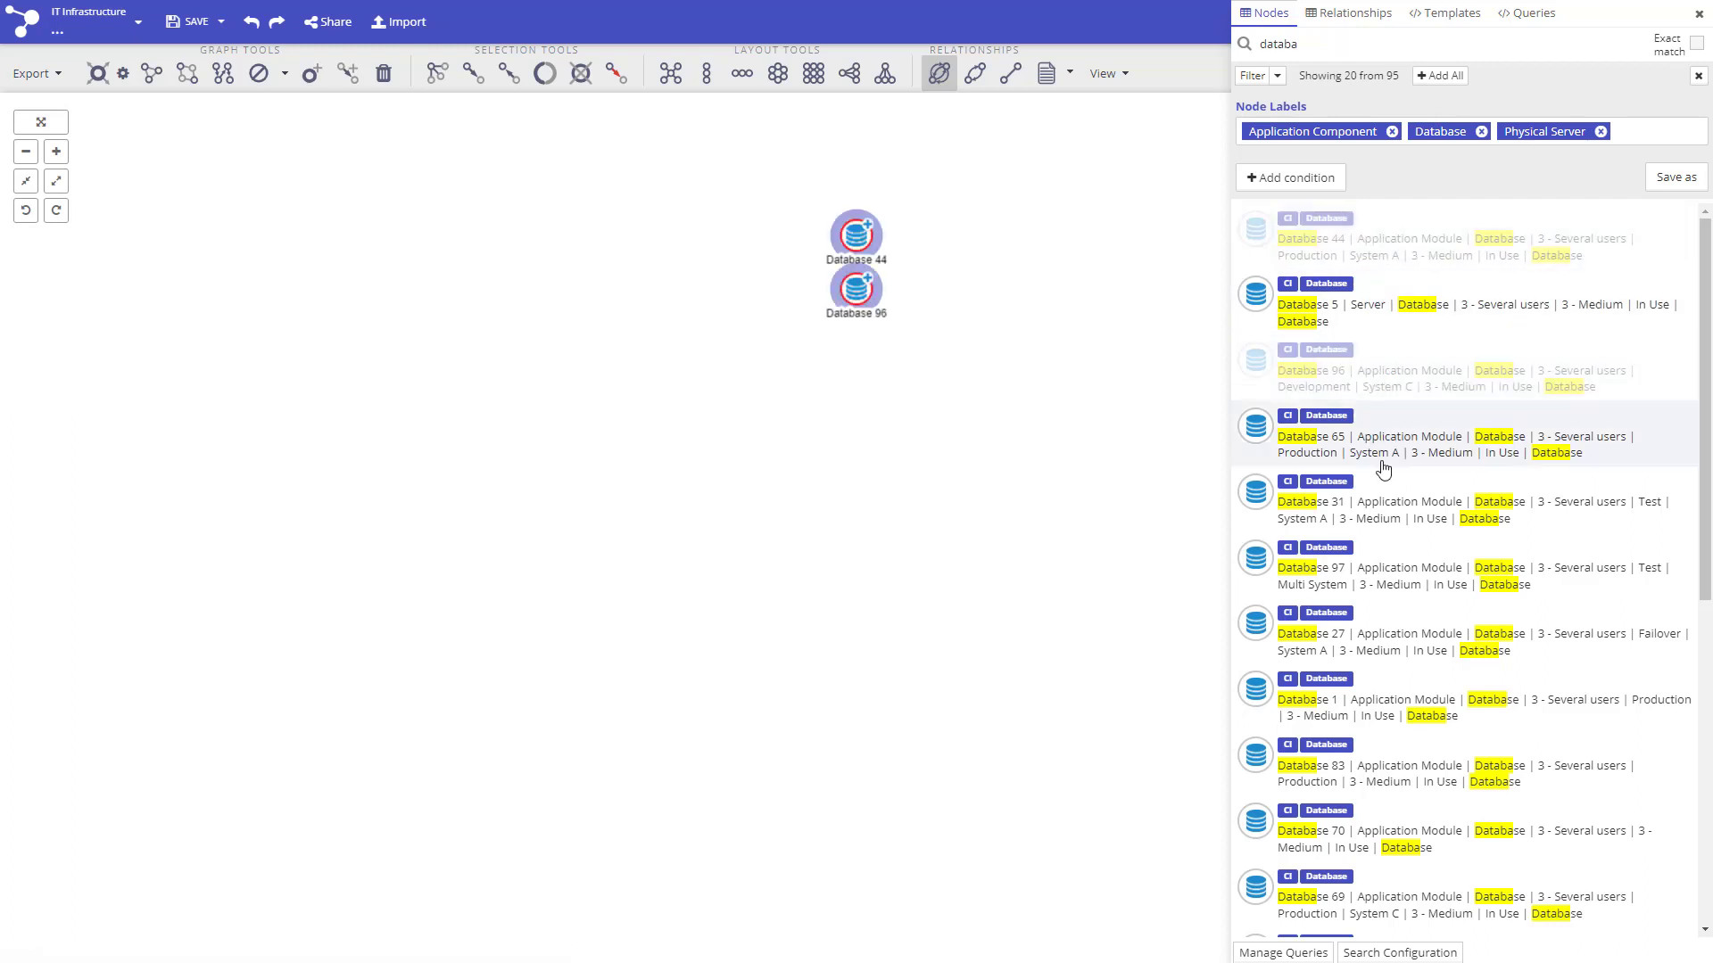
left_click(1395, 649)
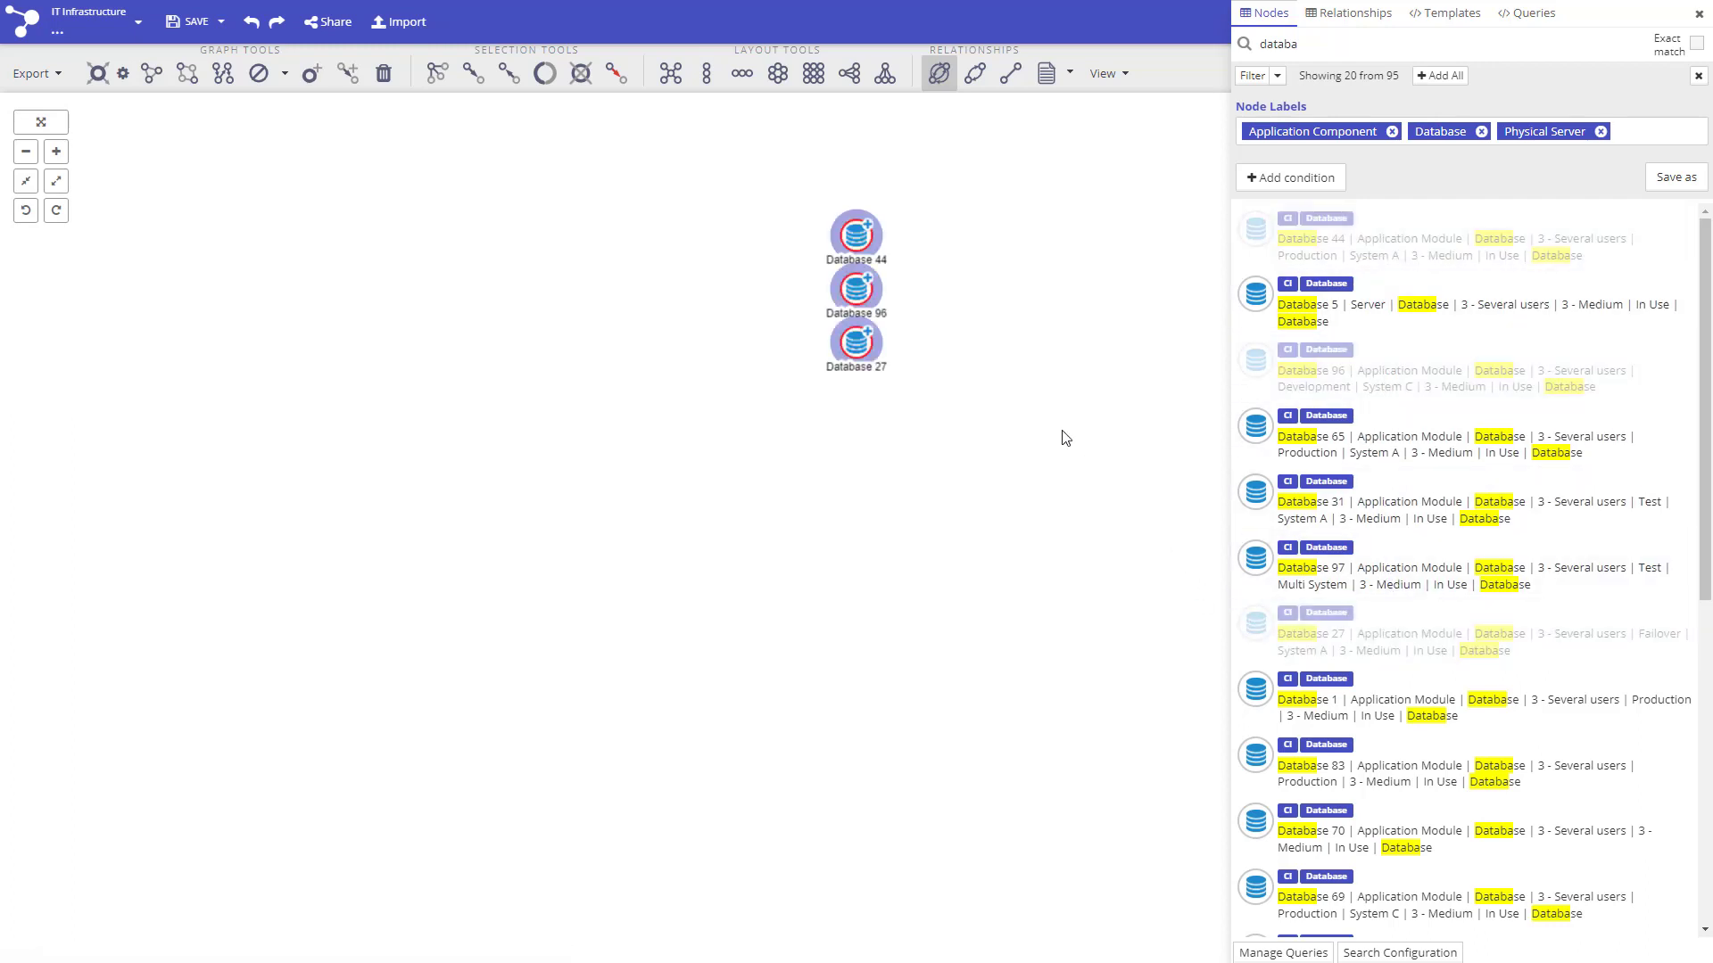
left_click(1013, 350)
left_click(51, 122)
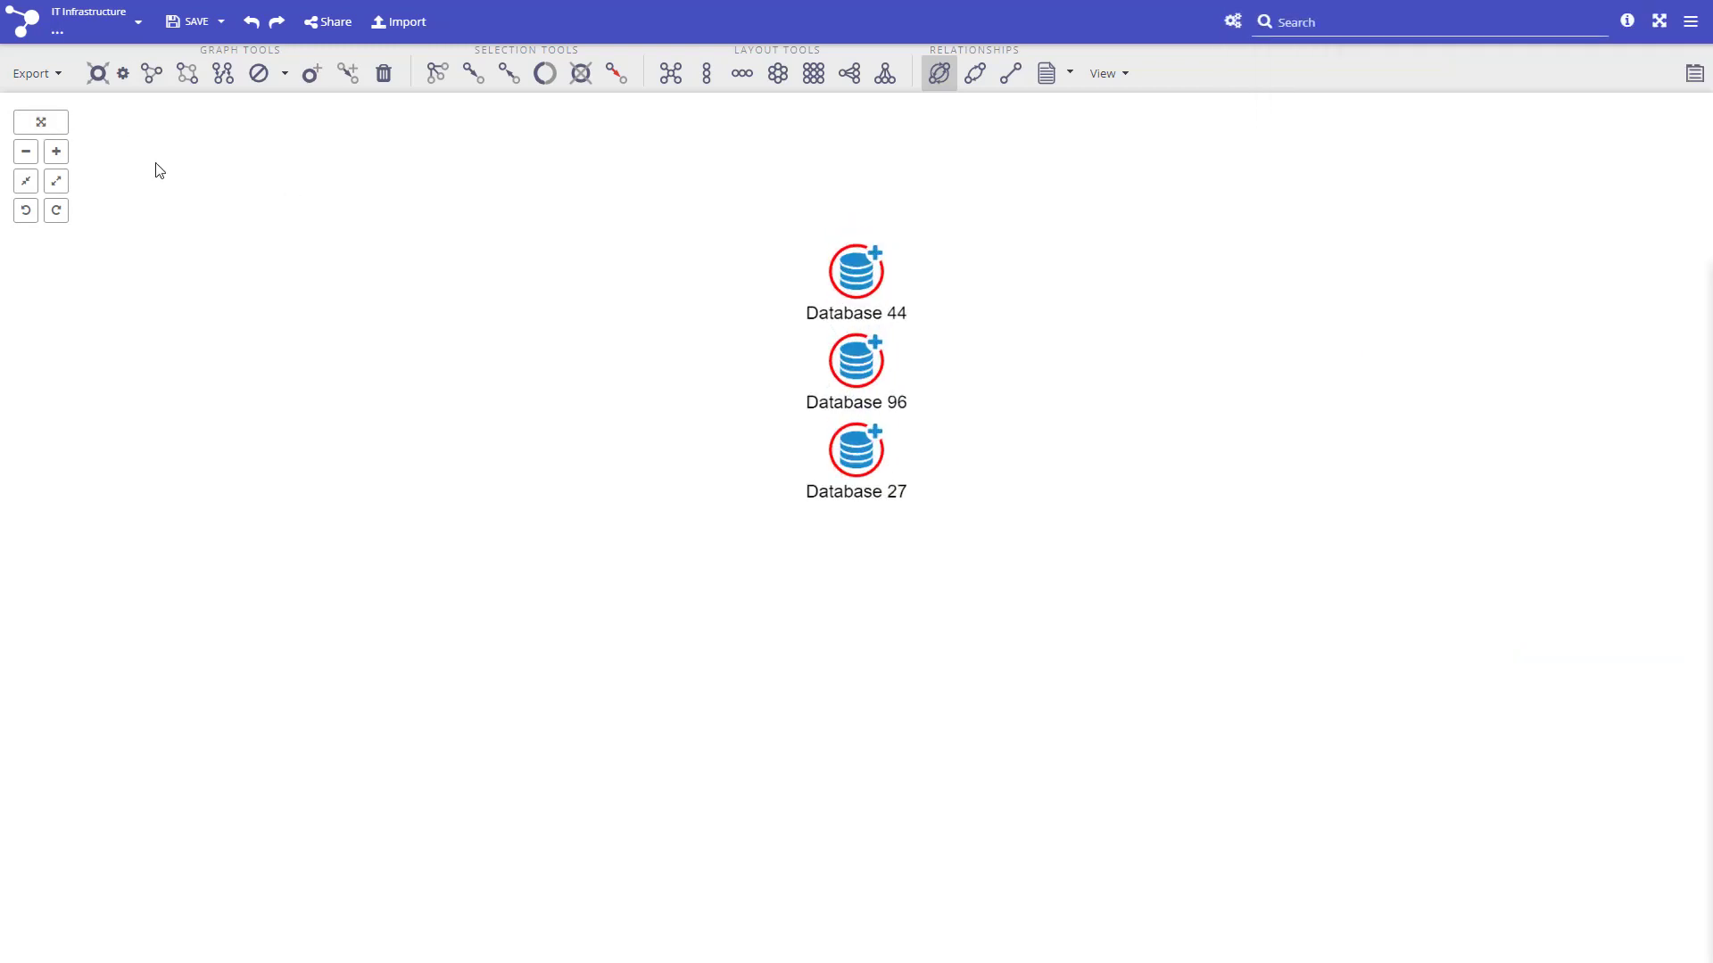
Step: Expand the Database 44 and Database 27 nodes to add their related servers to the graph
double_click(863, 341)
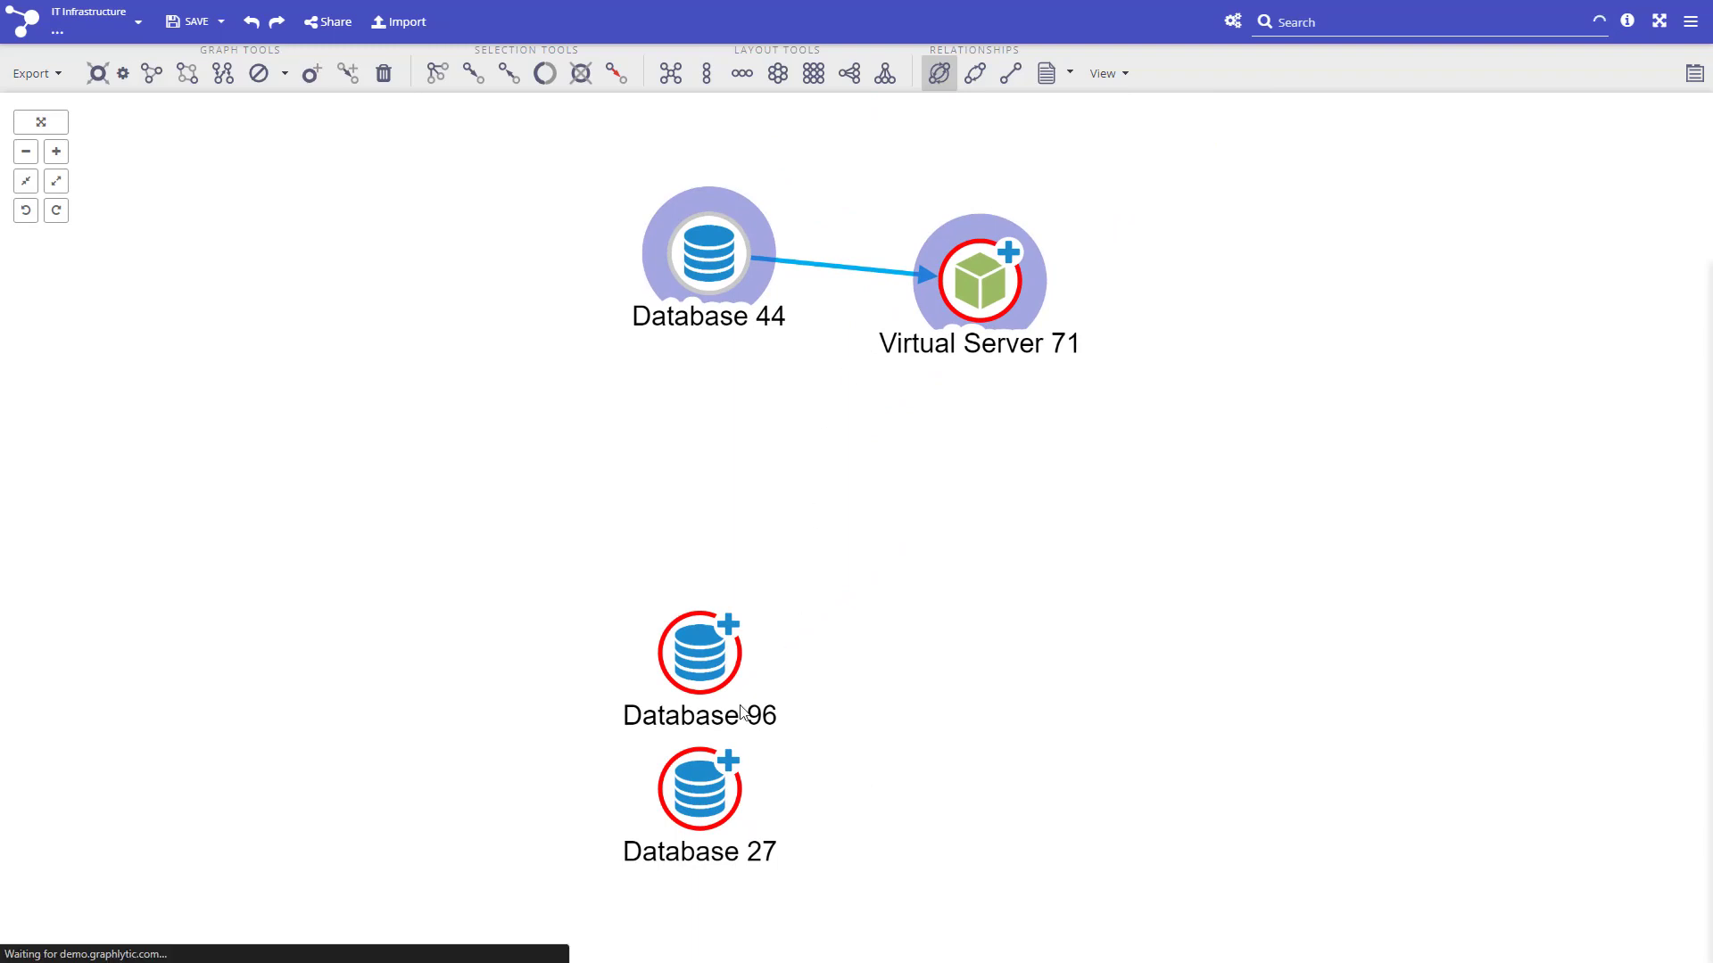
double_click(712, 788)
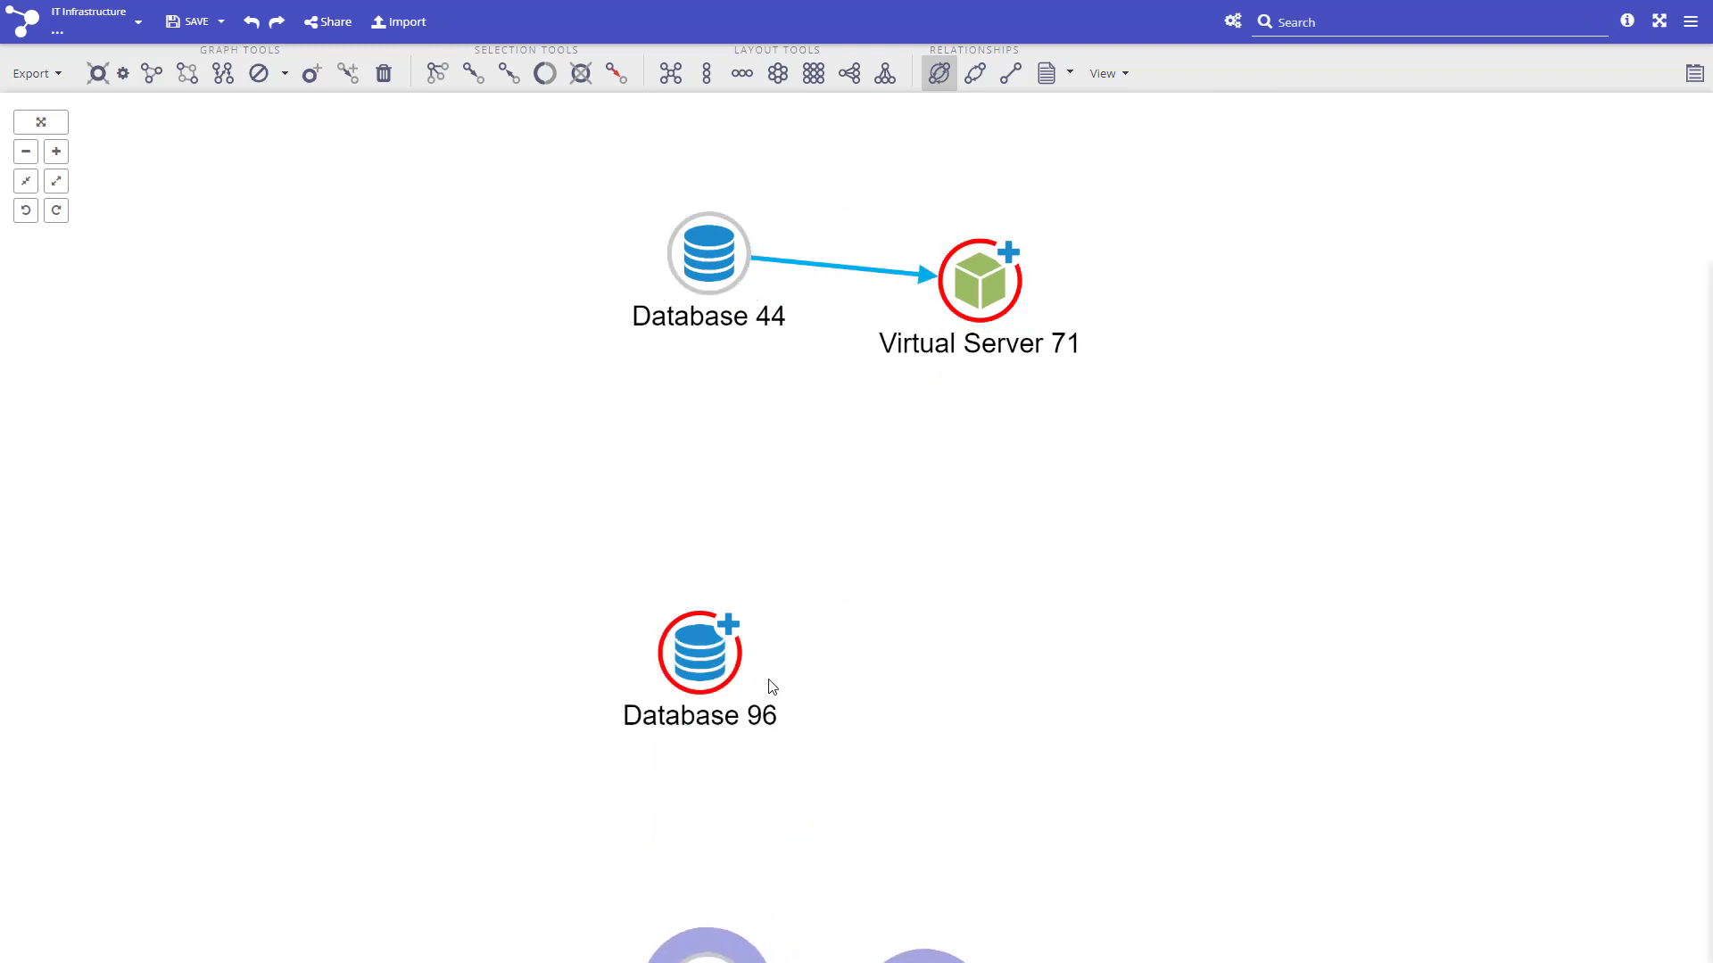
left_click(946, 473)
Step: Expand all relationships of Virtual Server 71 and Physical Server 61 together
left_click(945, 794)
left_click(948, 238, "ctrl")
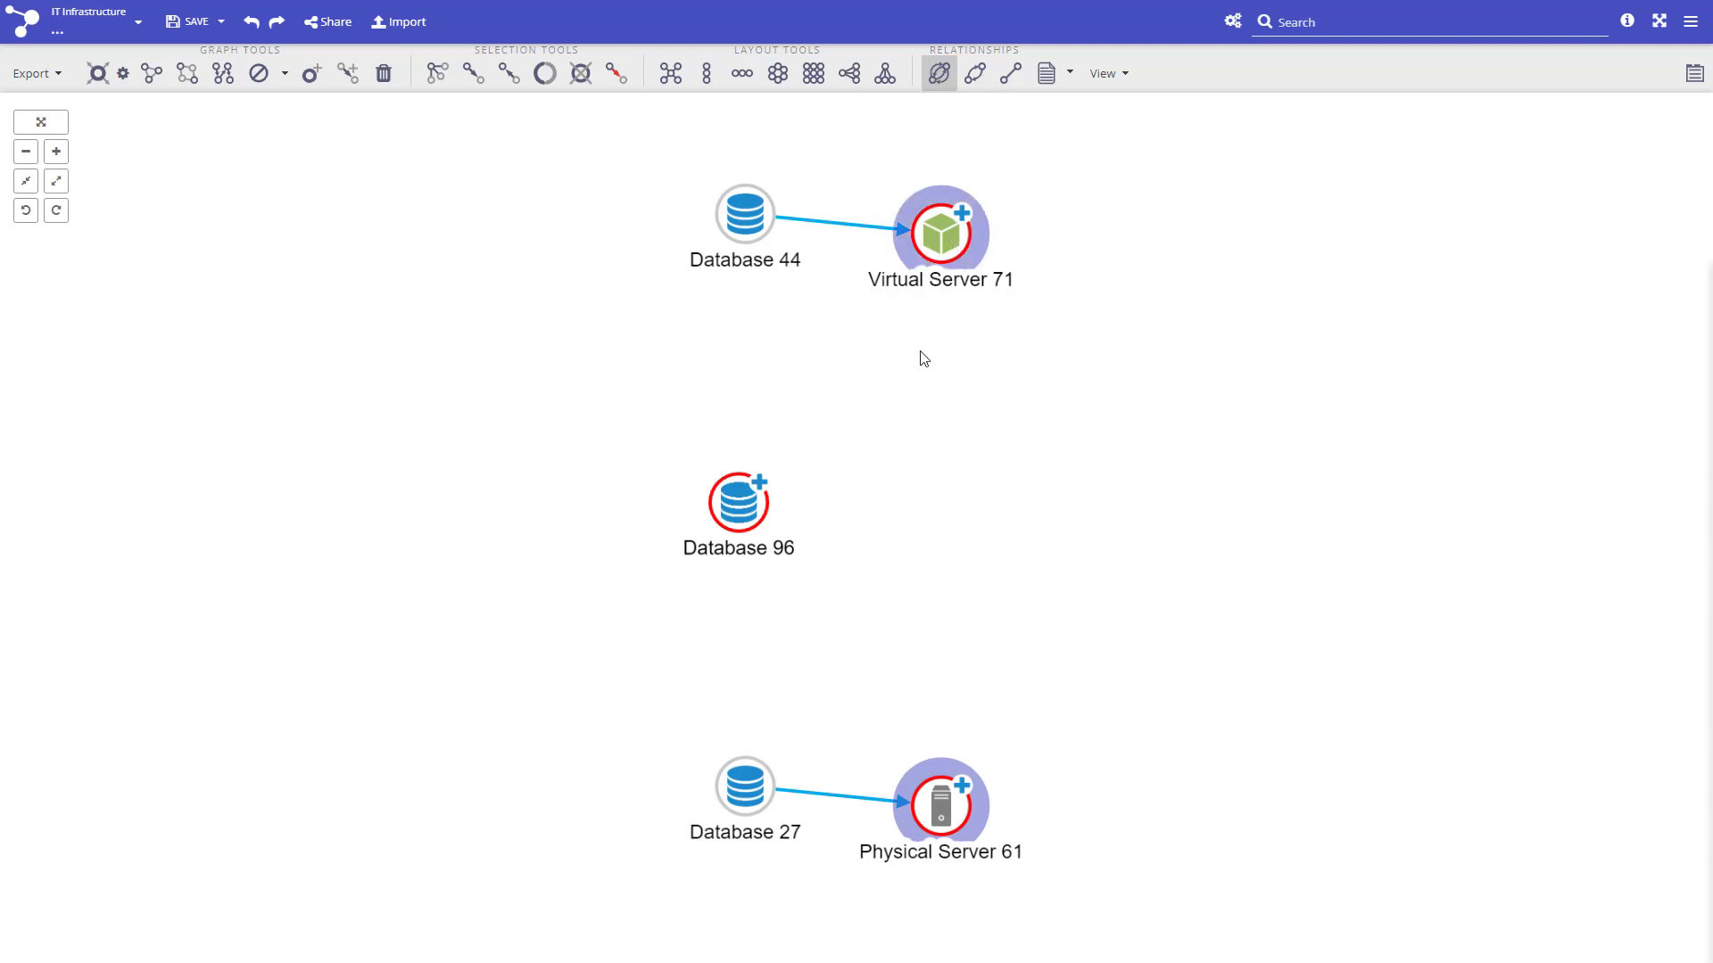
right_click(903, 407)
mouse_move(875, 423)
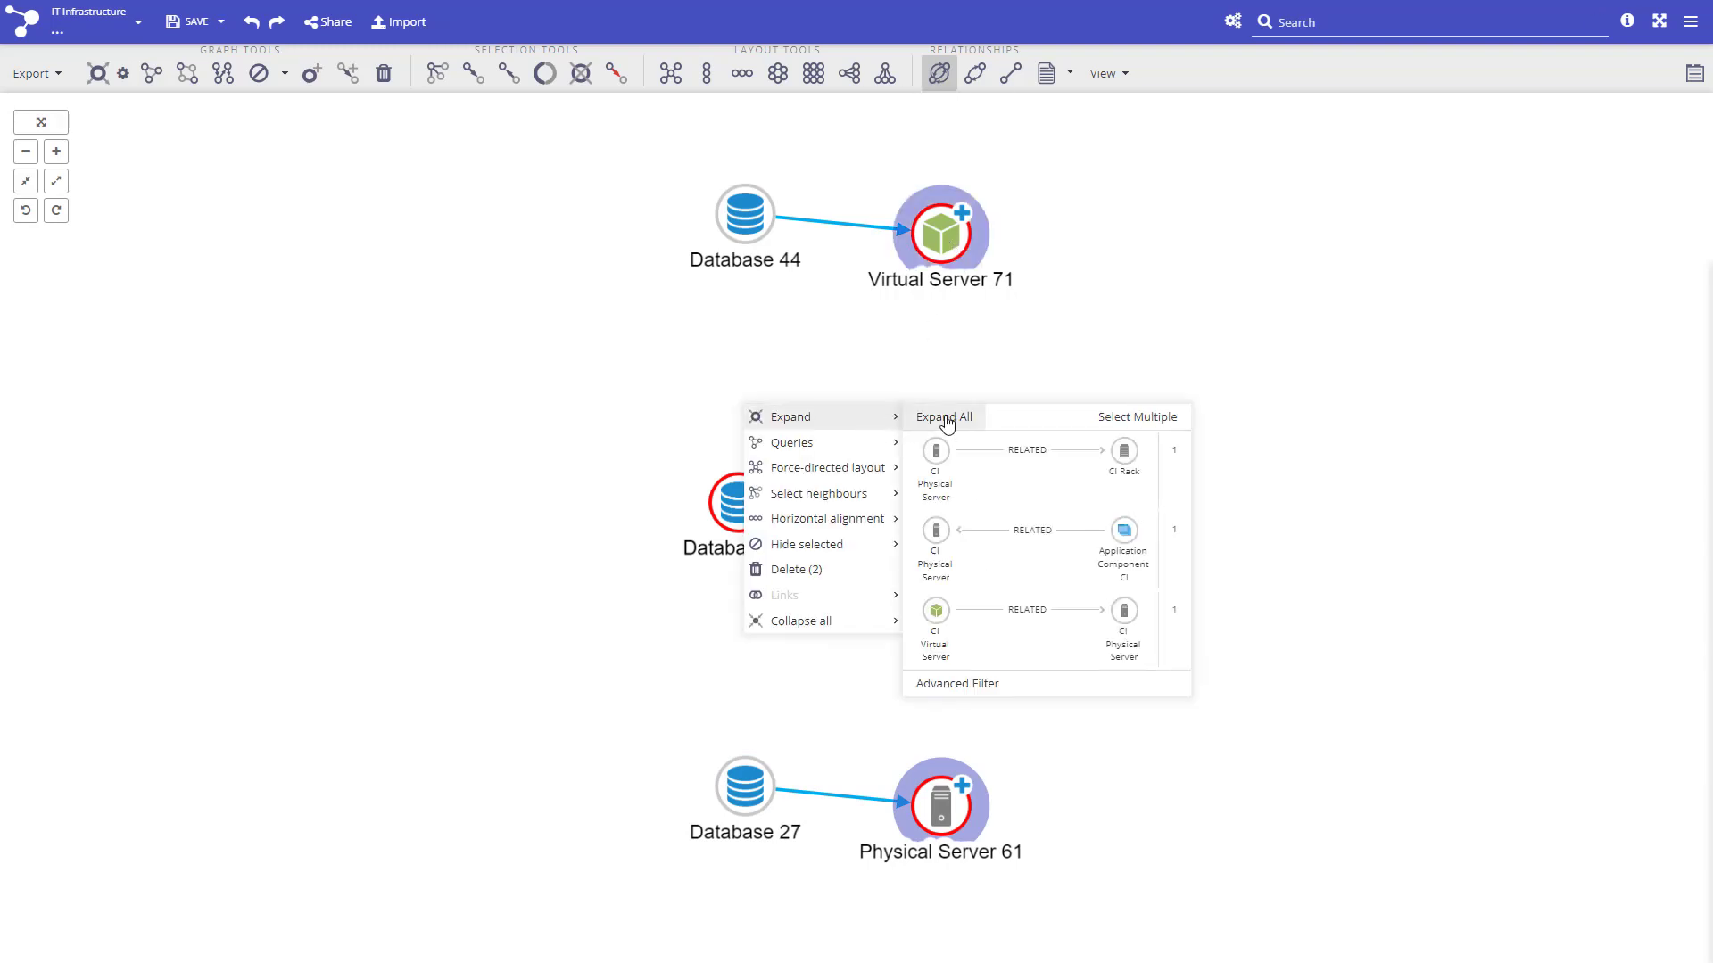
left_click(947, 421)
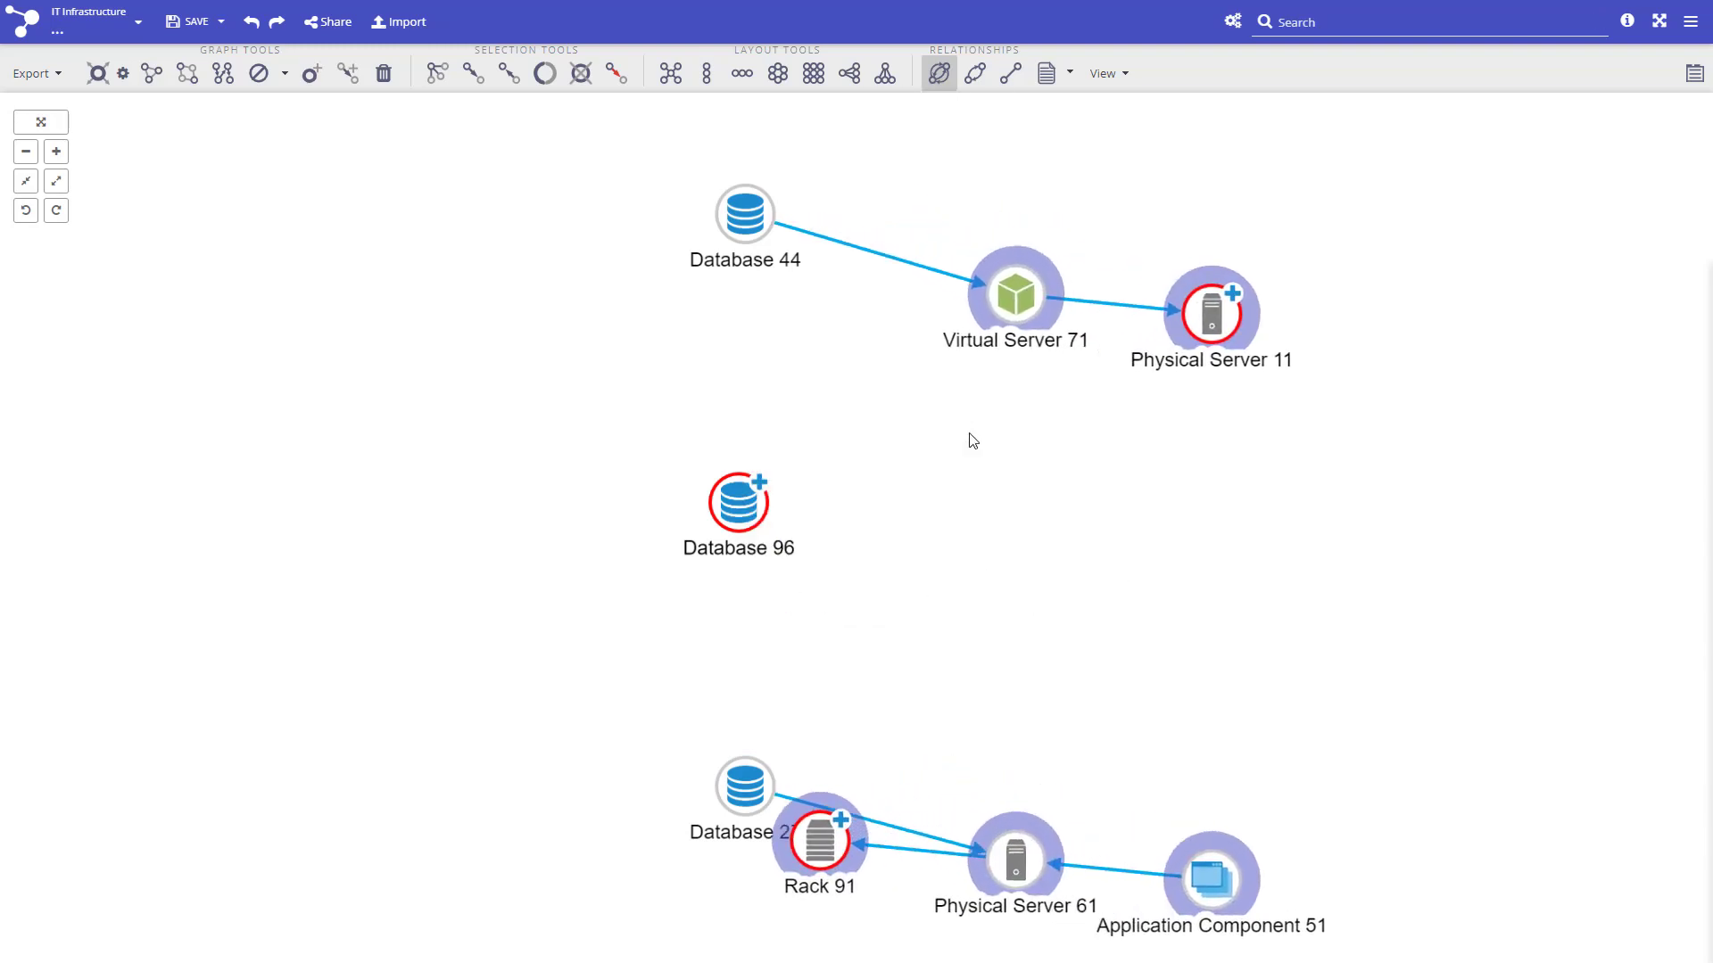
Step: Expand all relationships of the whole current selection, including Physical Server 11 and Rack 91
right_click(1037, 460)
mouse_move(975, 469)
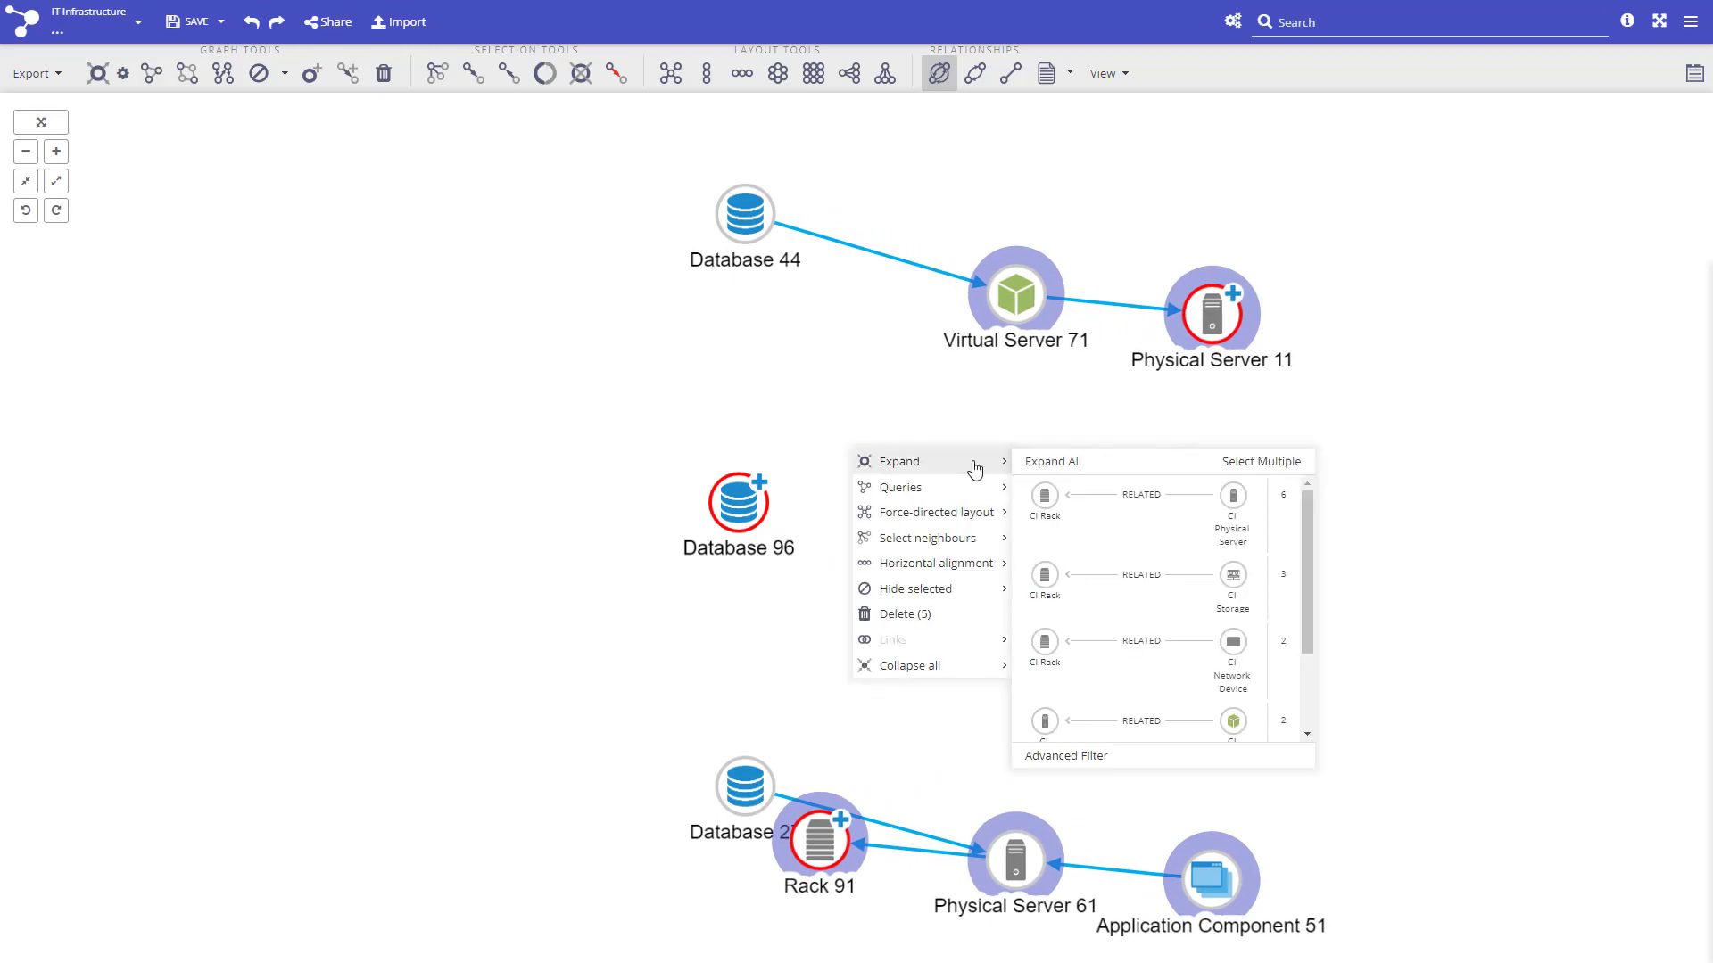
left_click(1056, 464)
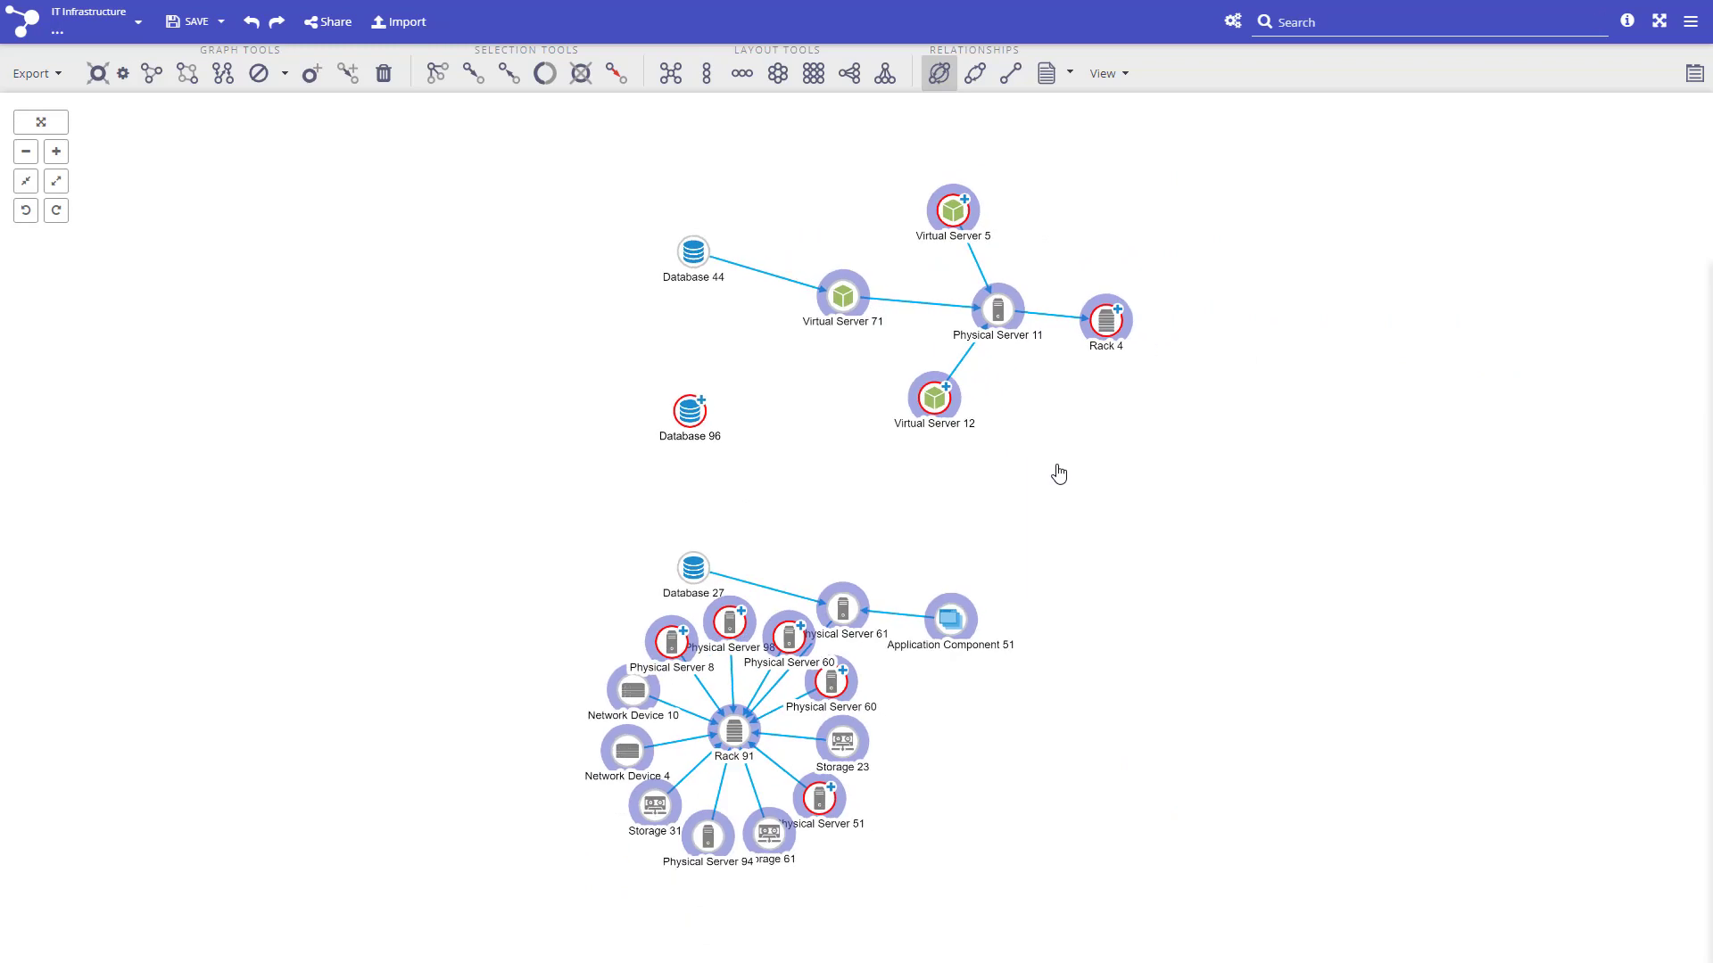
Step: Select the Rack 91 cluster plus Database 96, Virtual Server 12 and Rack 4, and open the advanced expand filter for them
mouse_move(635, 480)
left_mouse_down()
mouse_move(1050, 638)
mouse_move(626, 902)
mouse_move(504, 610)
left_mouse_up()
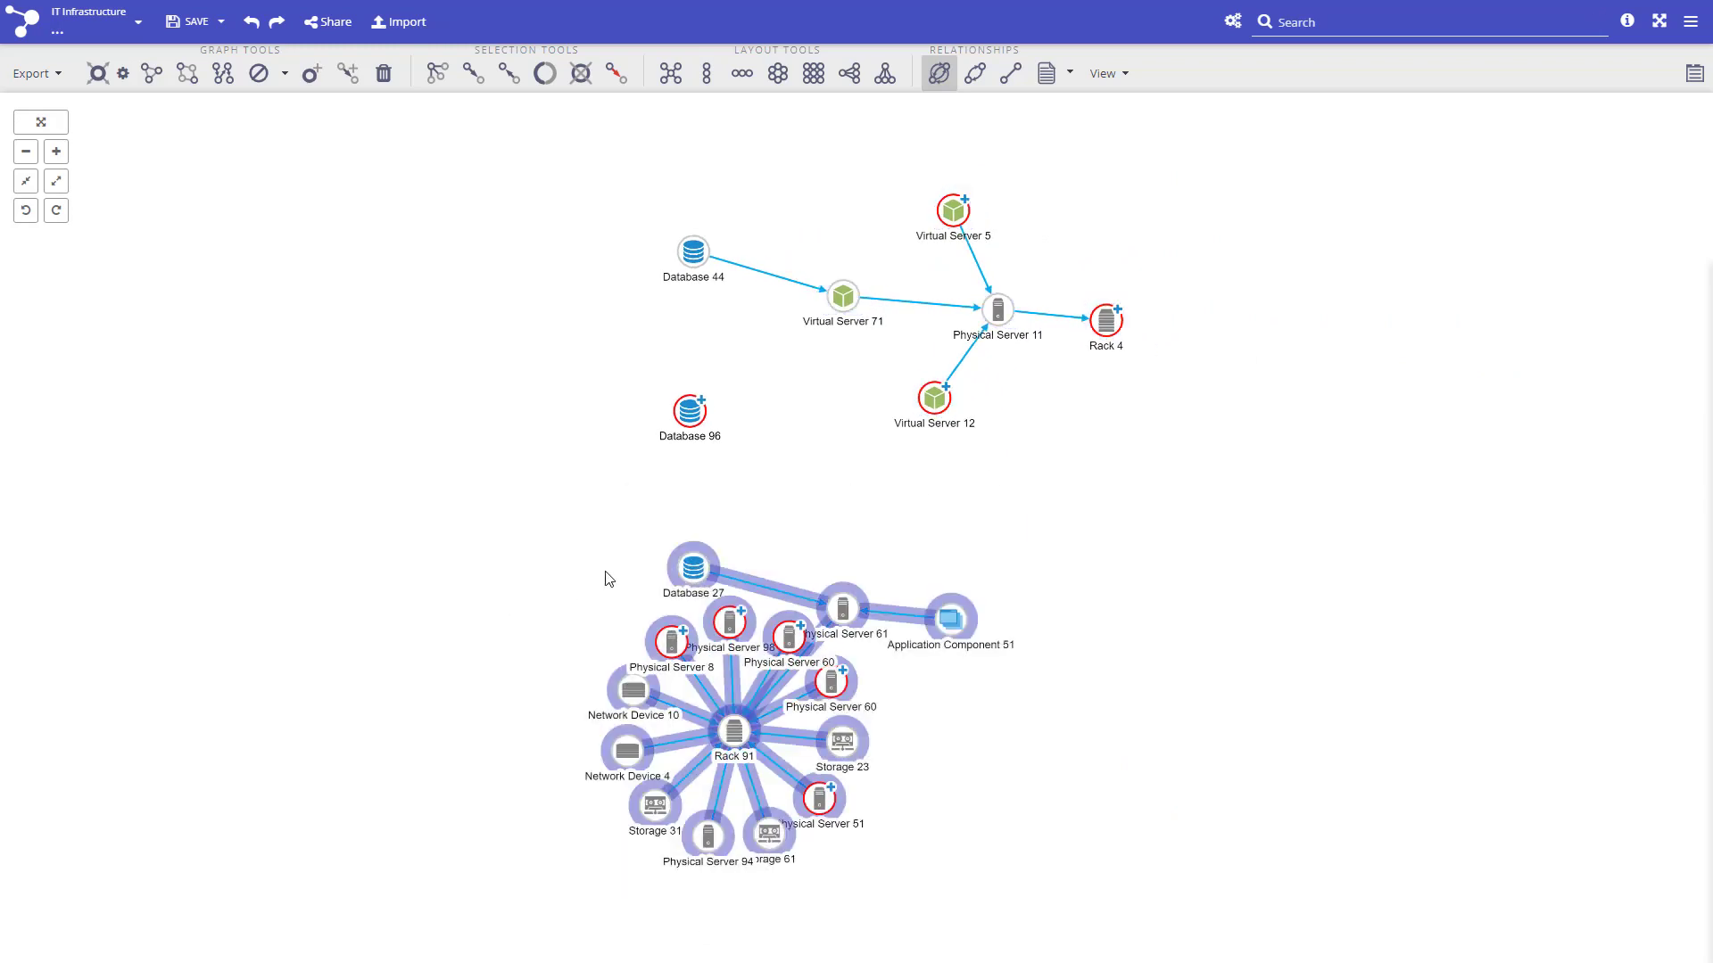
left_click(705, 416, "shift")
left_click(934, 399, "shift")
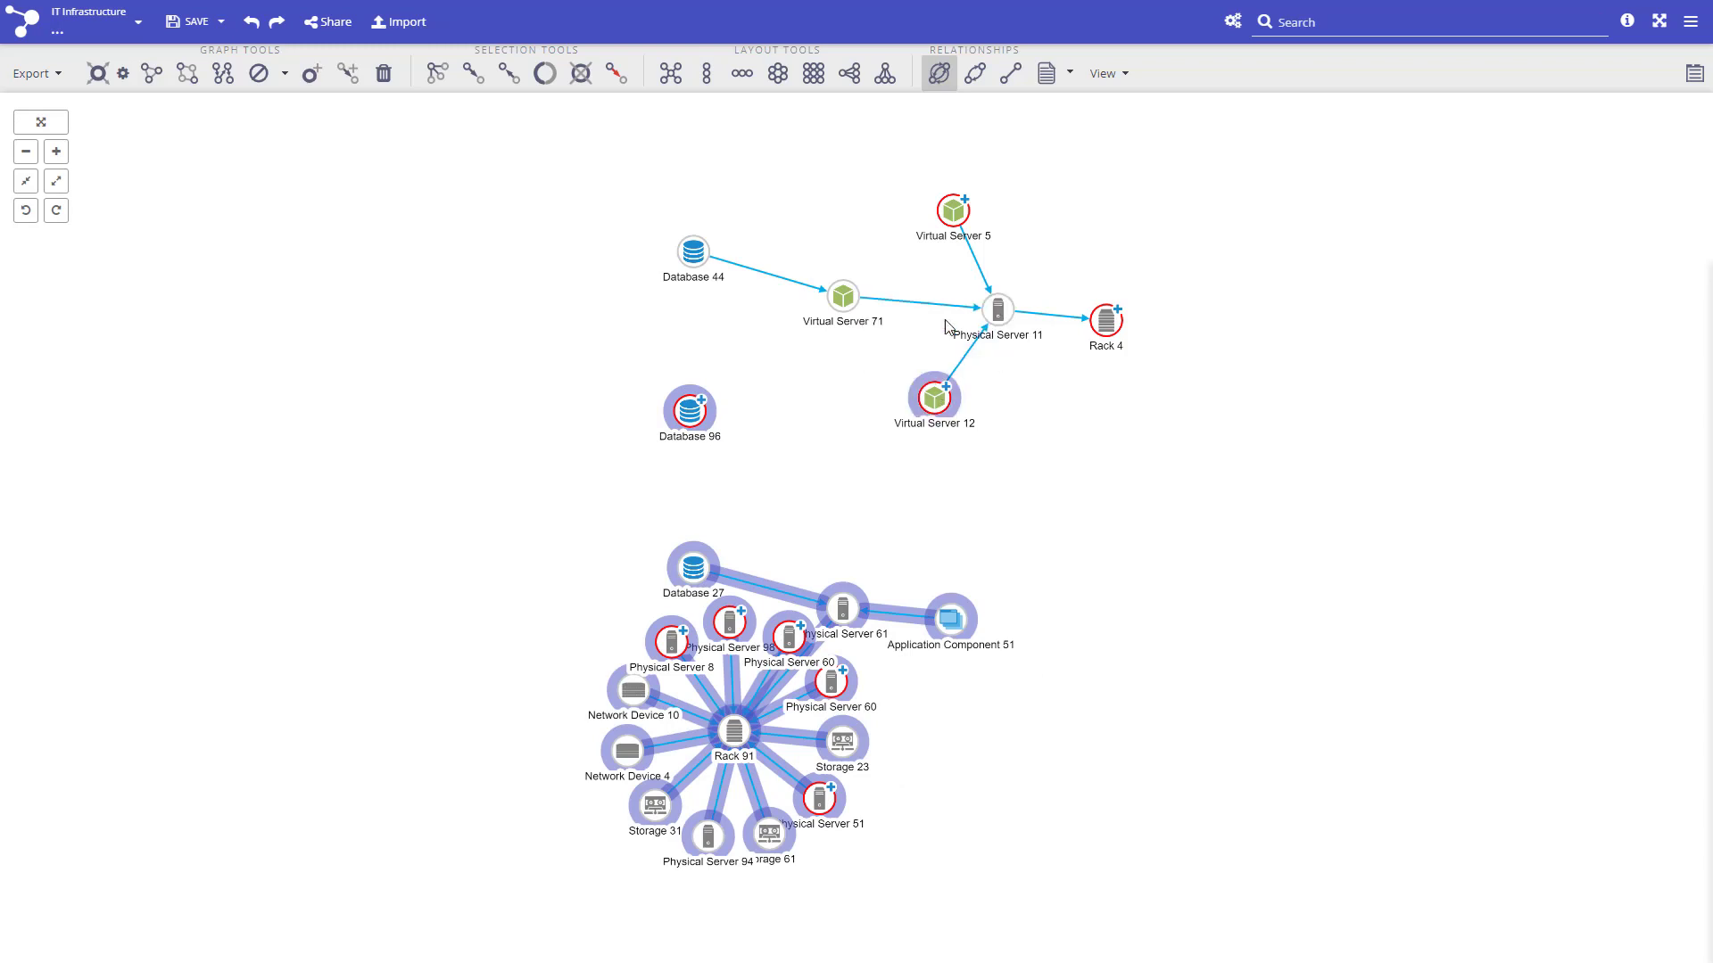
left_click(1112, 328, "shift")
right_click(531, 333)
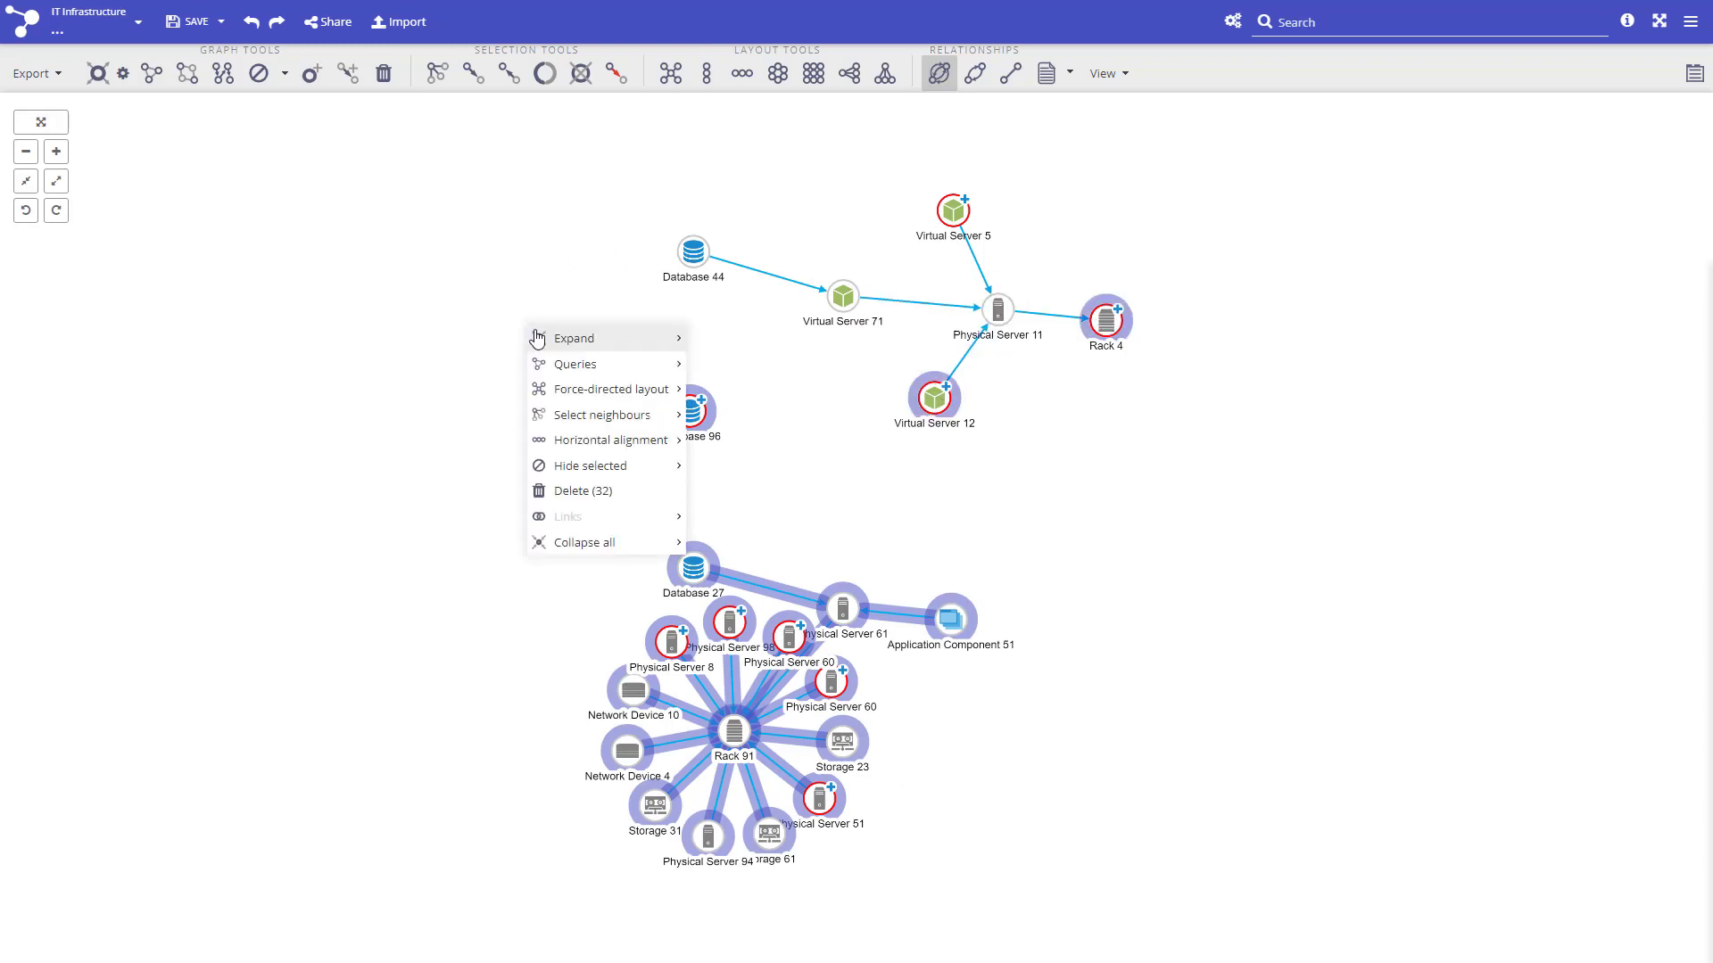
mouse_move(567, 337)
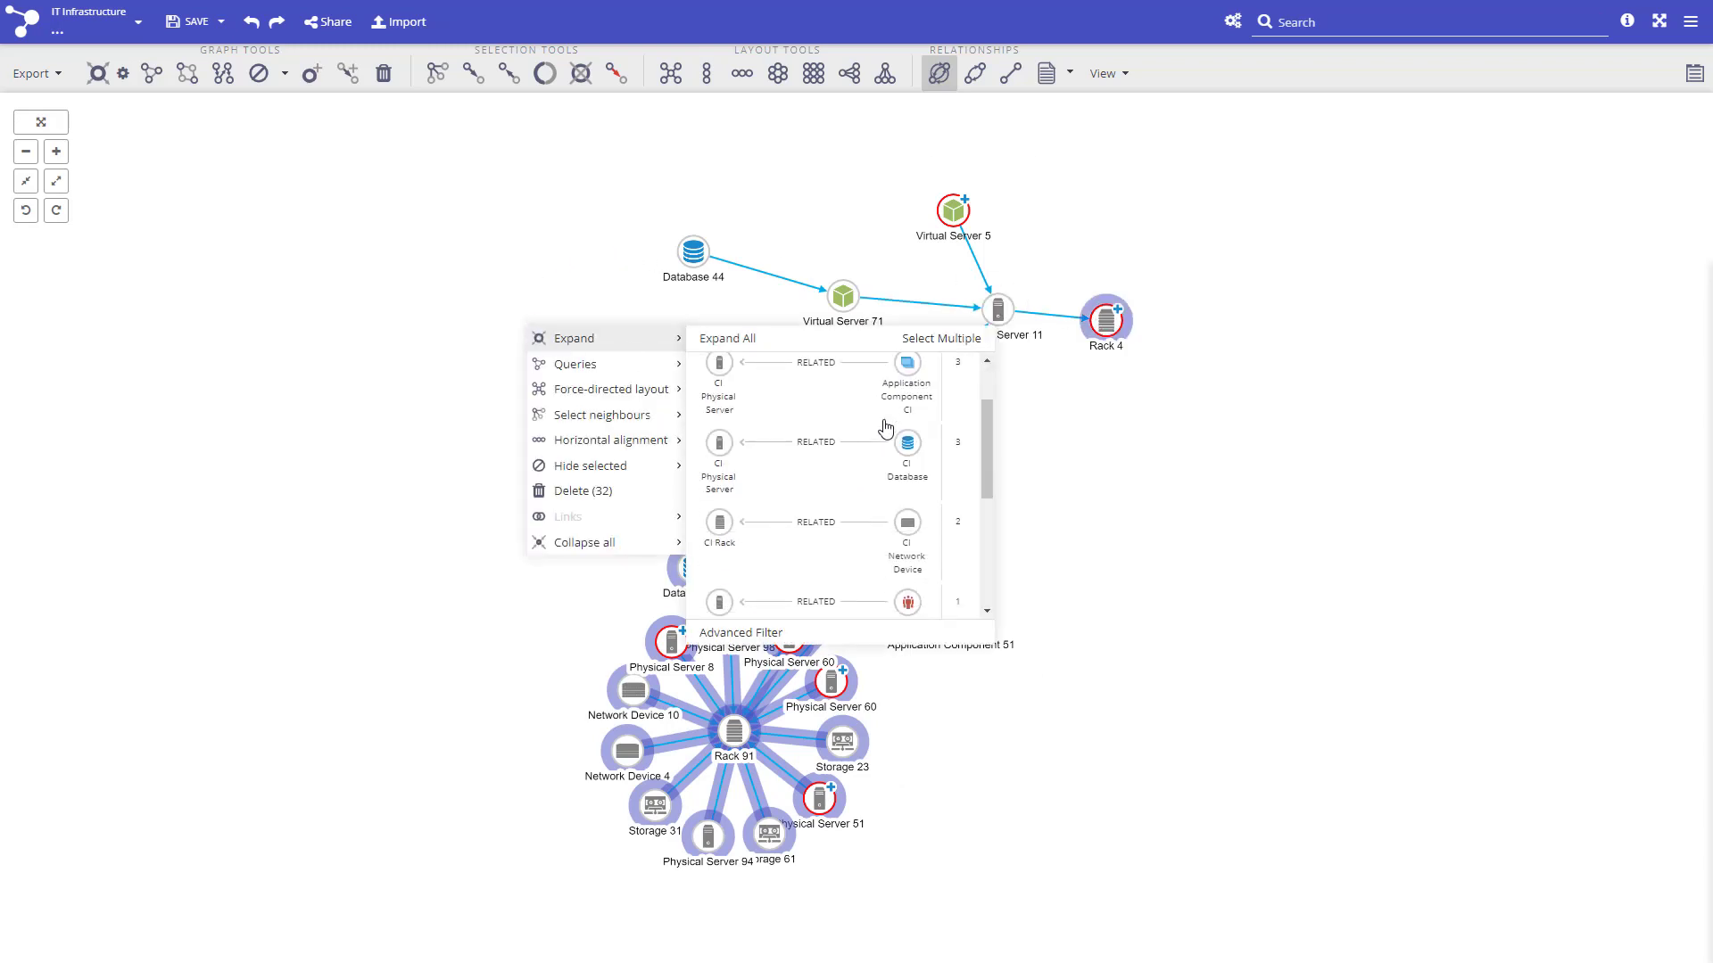
scroll(830, 581, "down", 3)
left_click(763, 635)
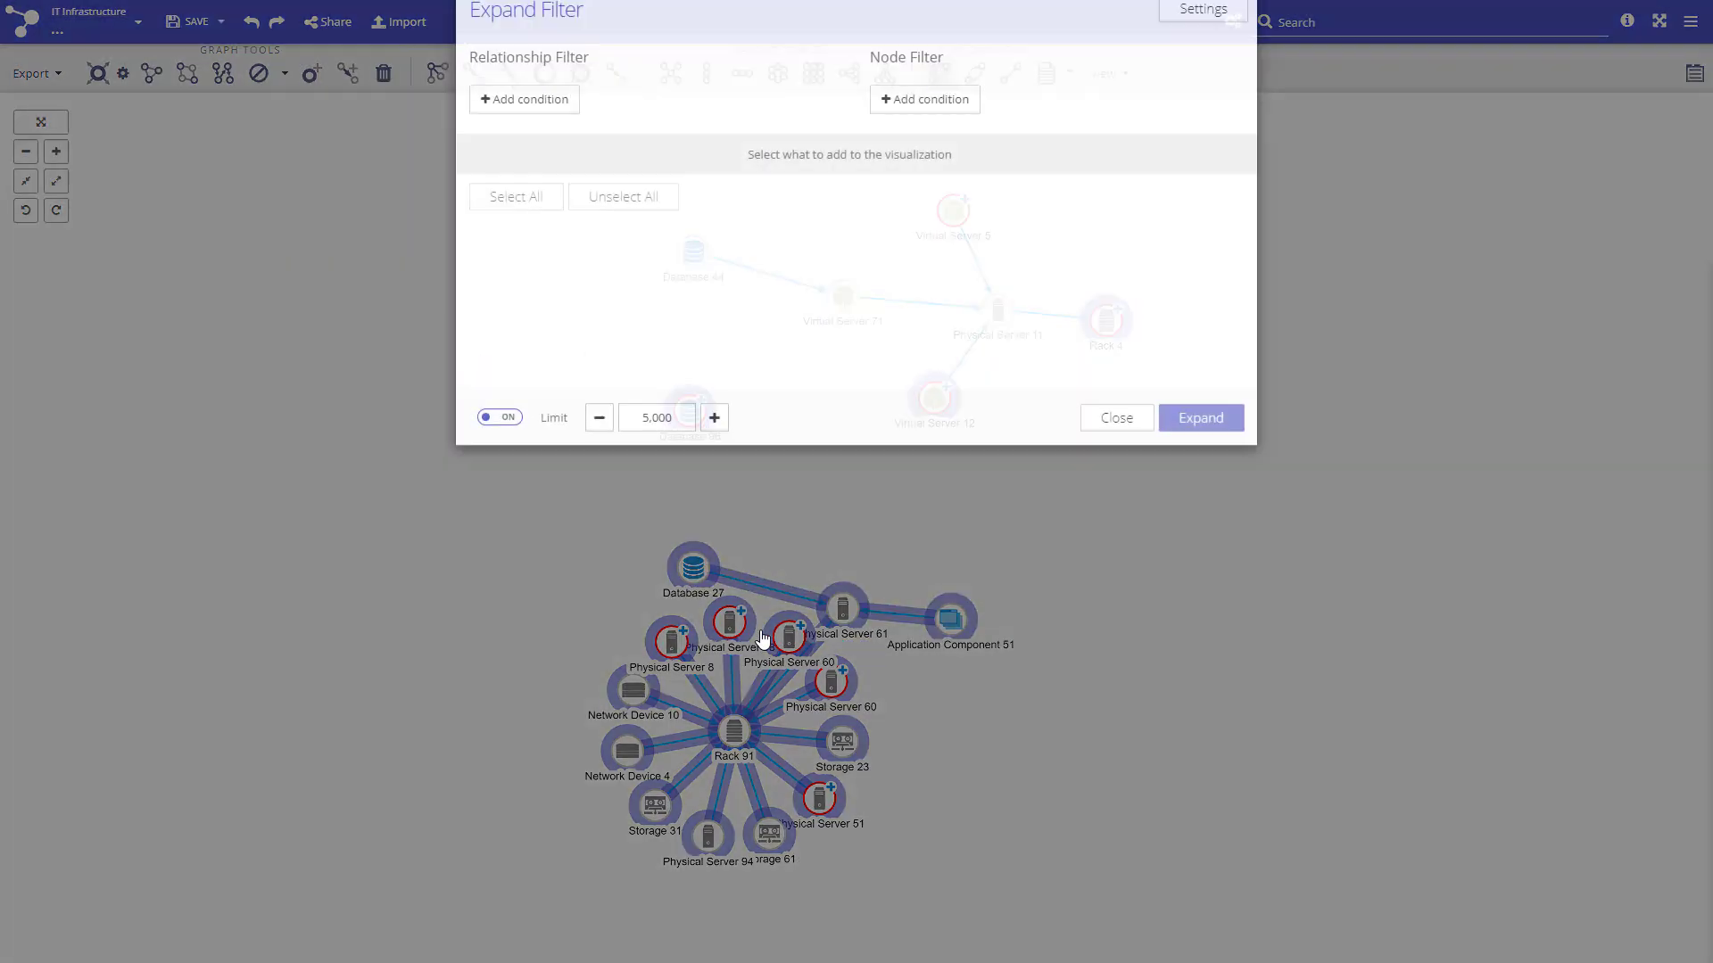
Step: Add a node filter condition on the Environment property with the values Production and Test
left_click(925, 147)
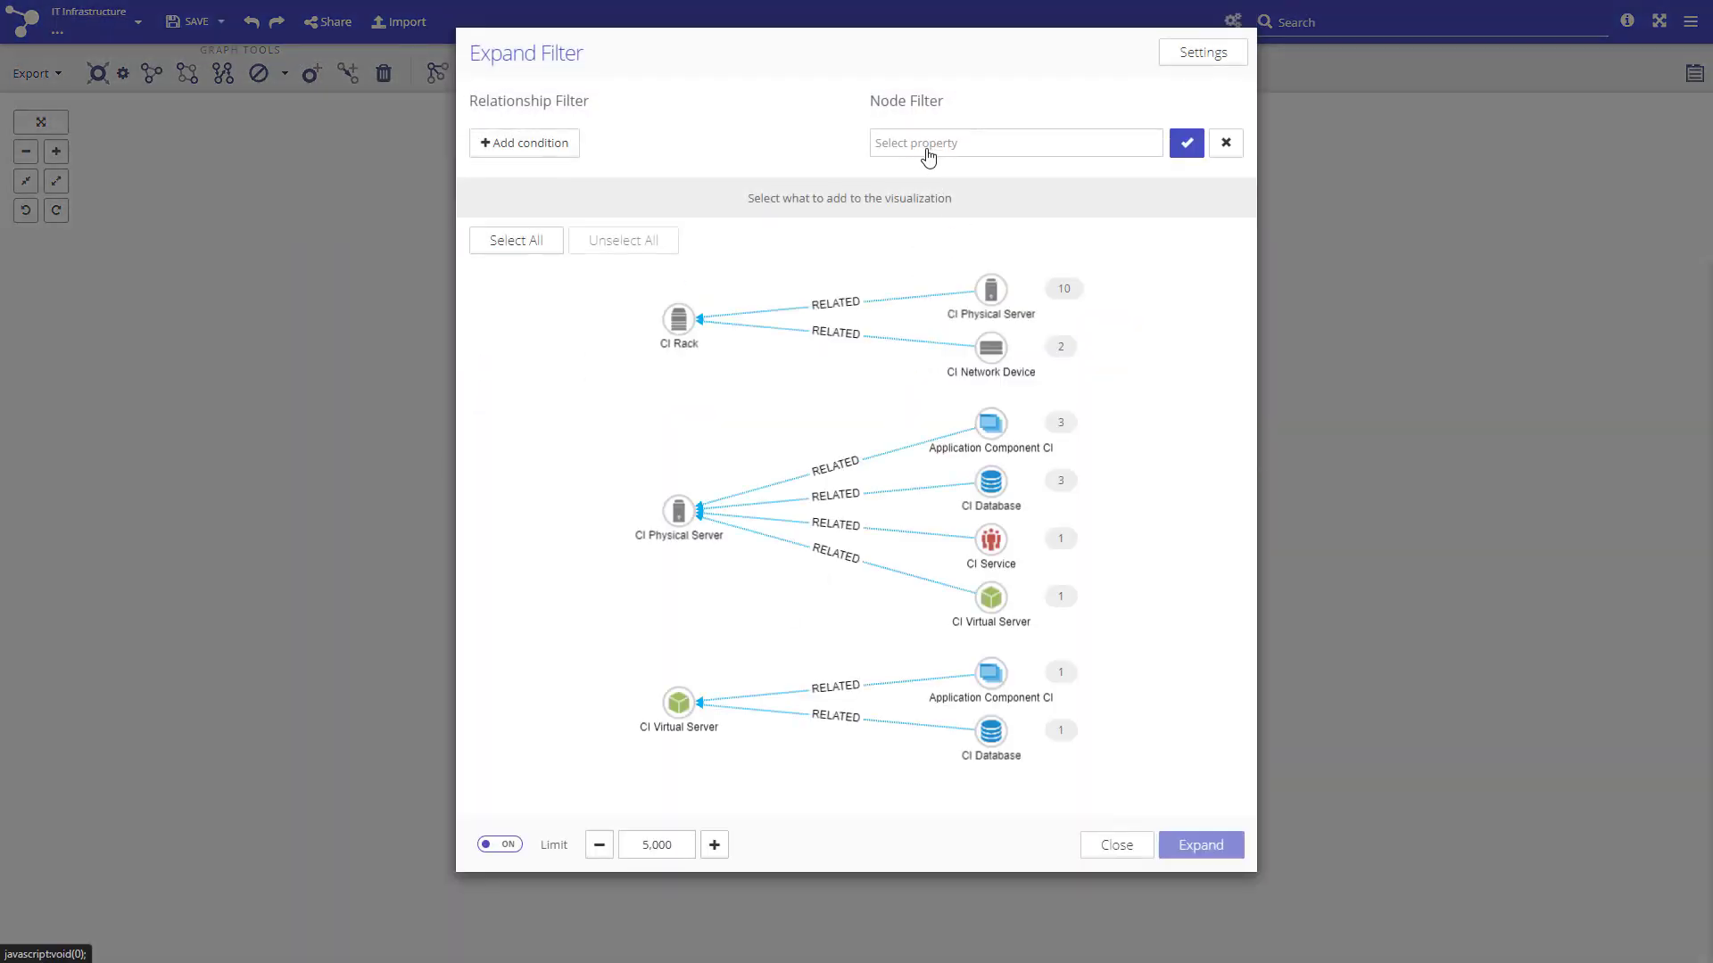
left_click(942, 143)
type("envi")
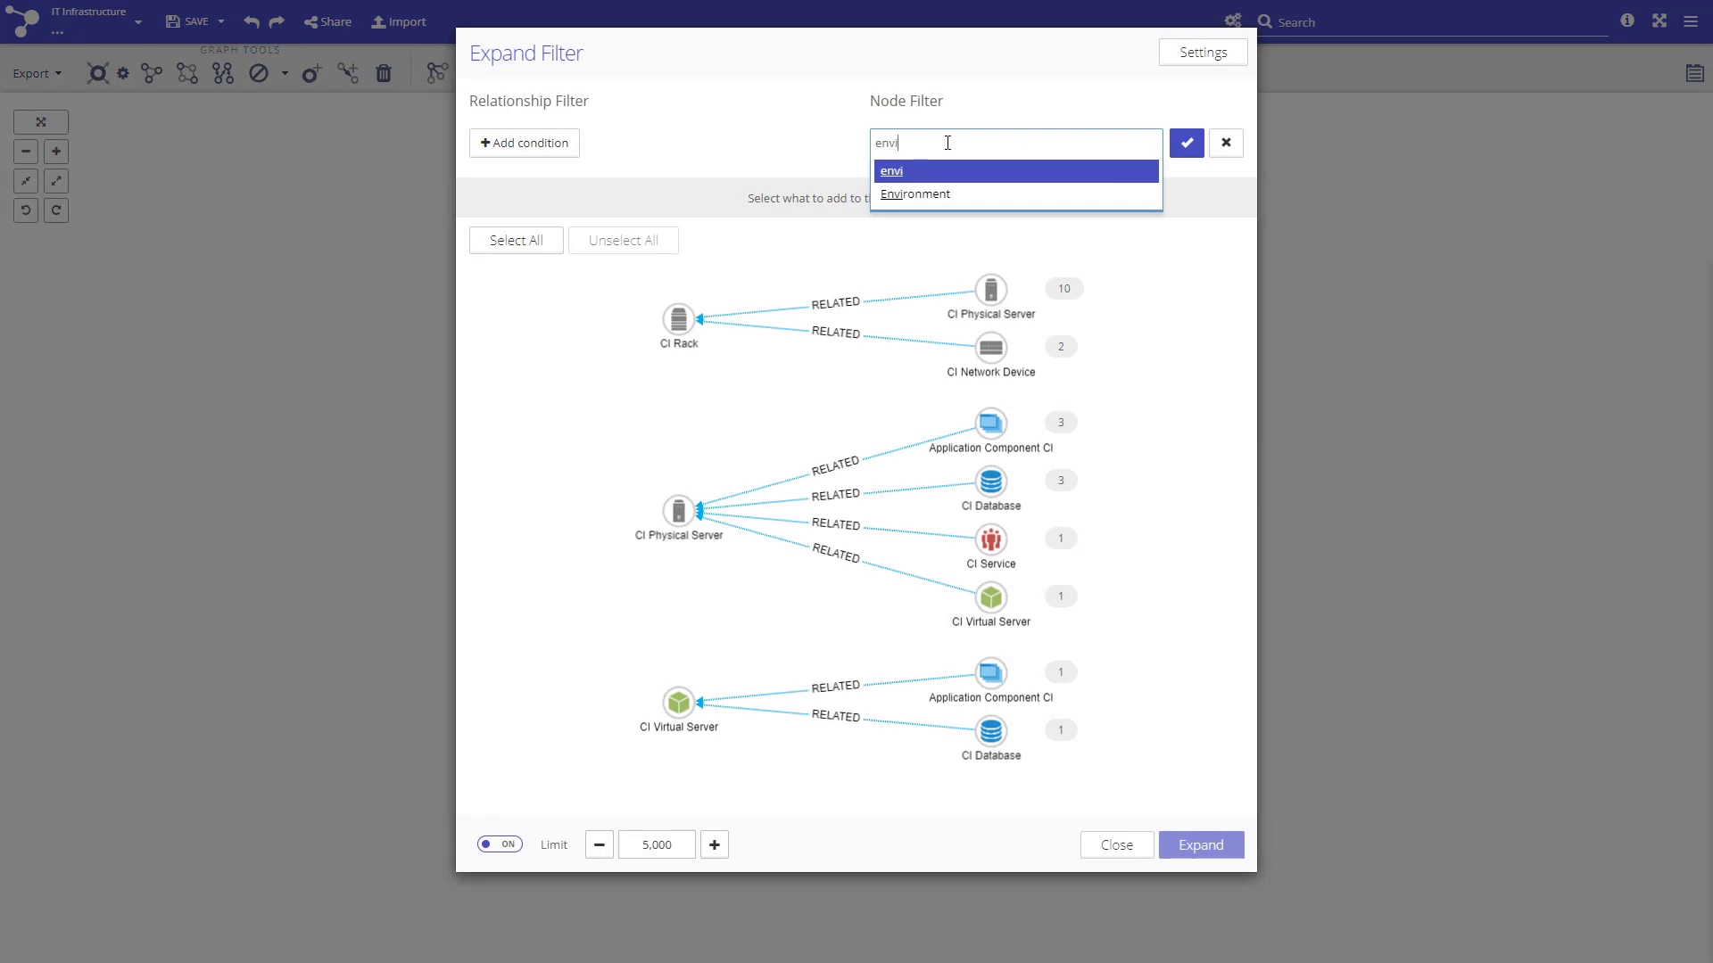
type("r")
left_click(1016, 194)
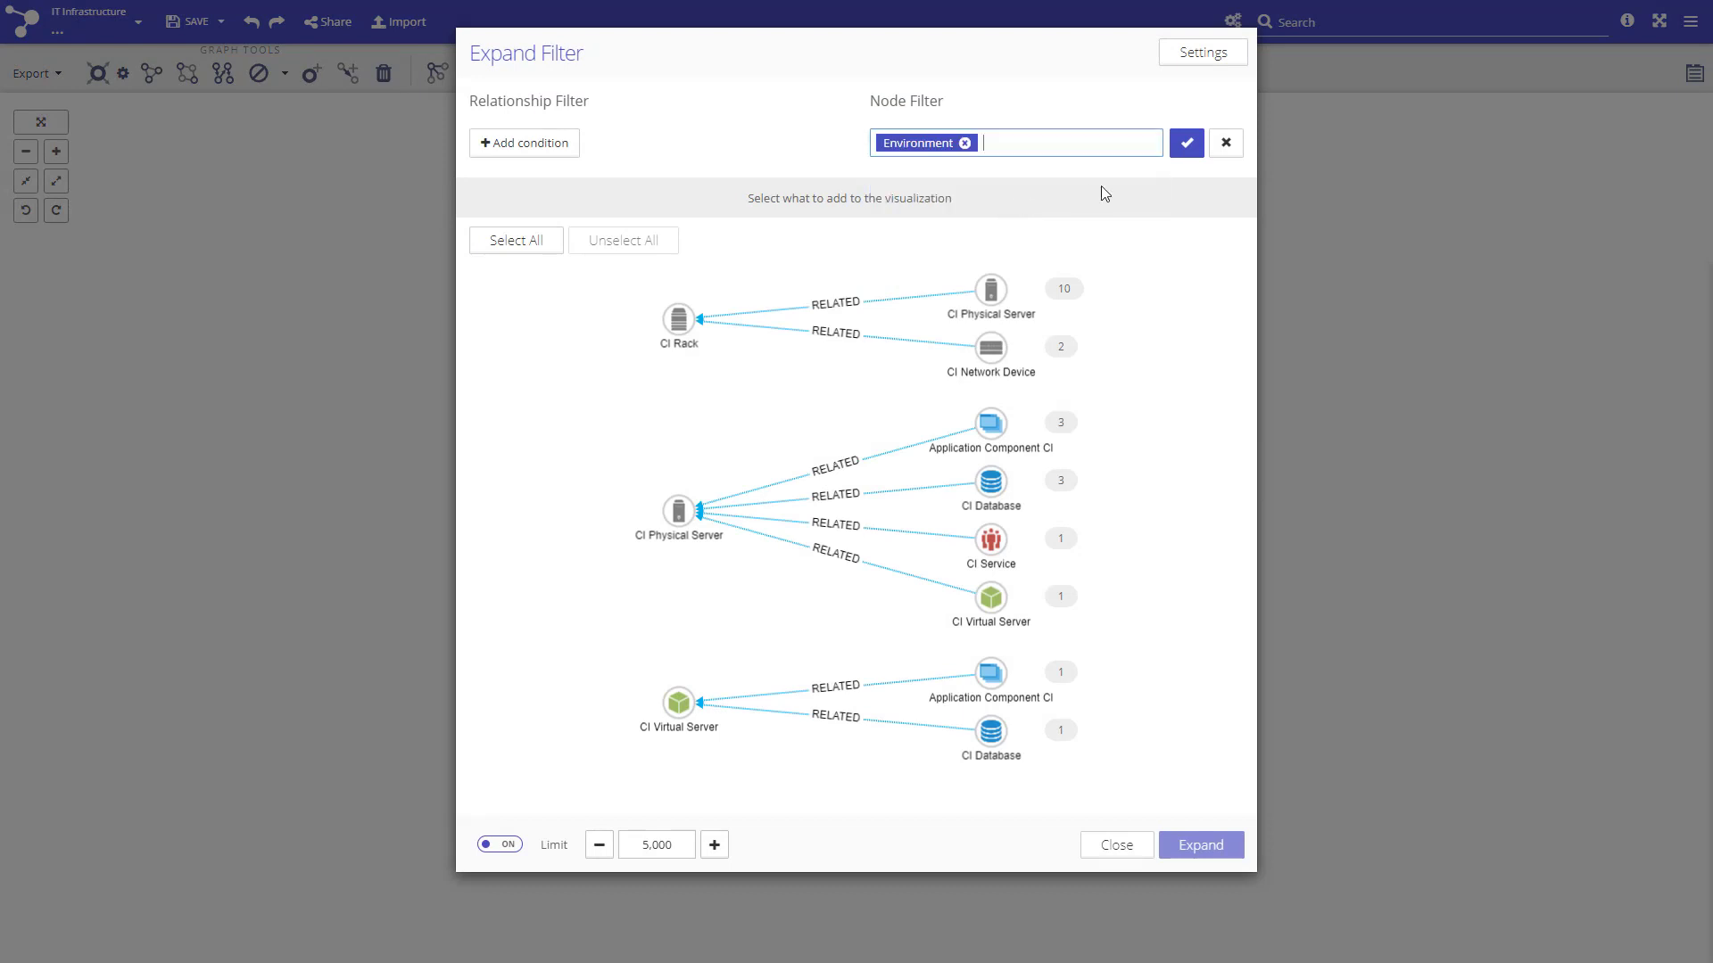
left_click(1186, 144)
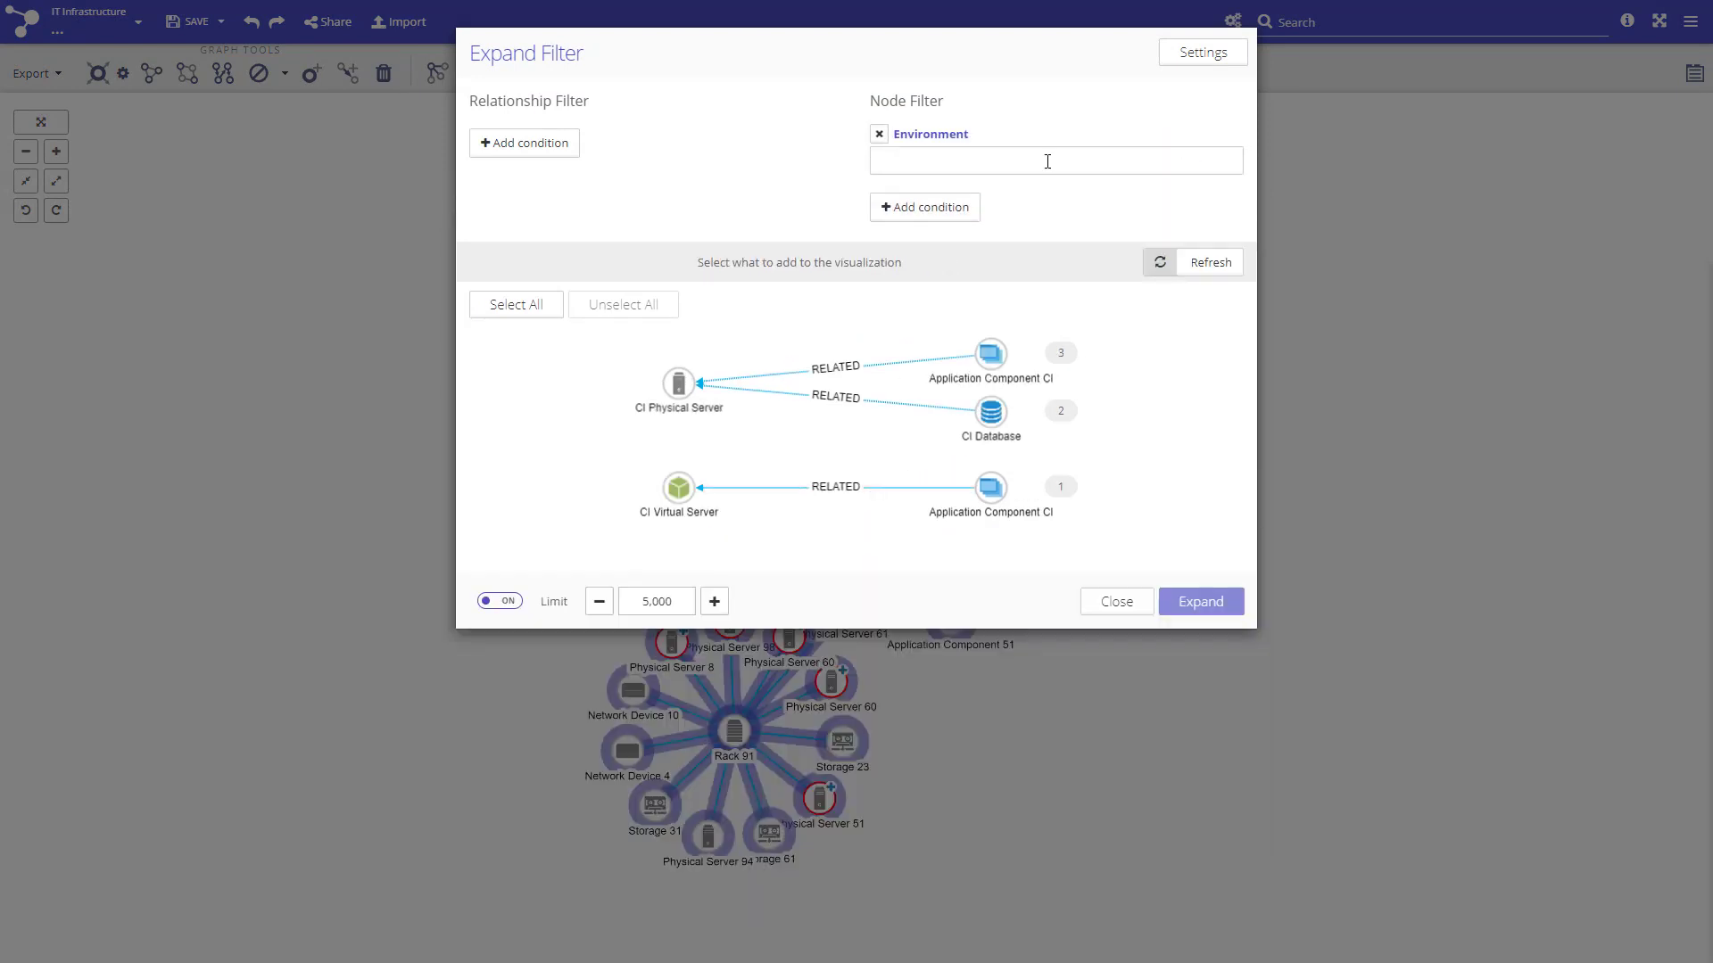
left_click(1047, 162)
left_click(967, 279)
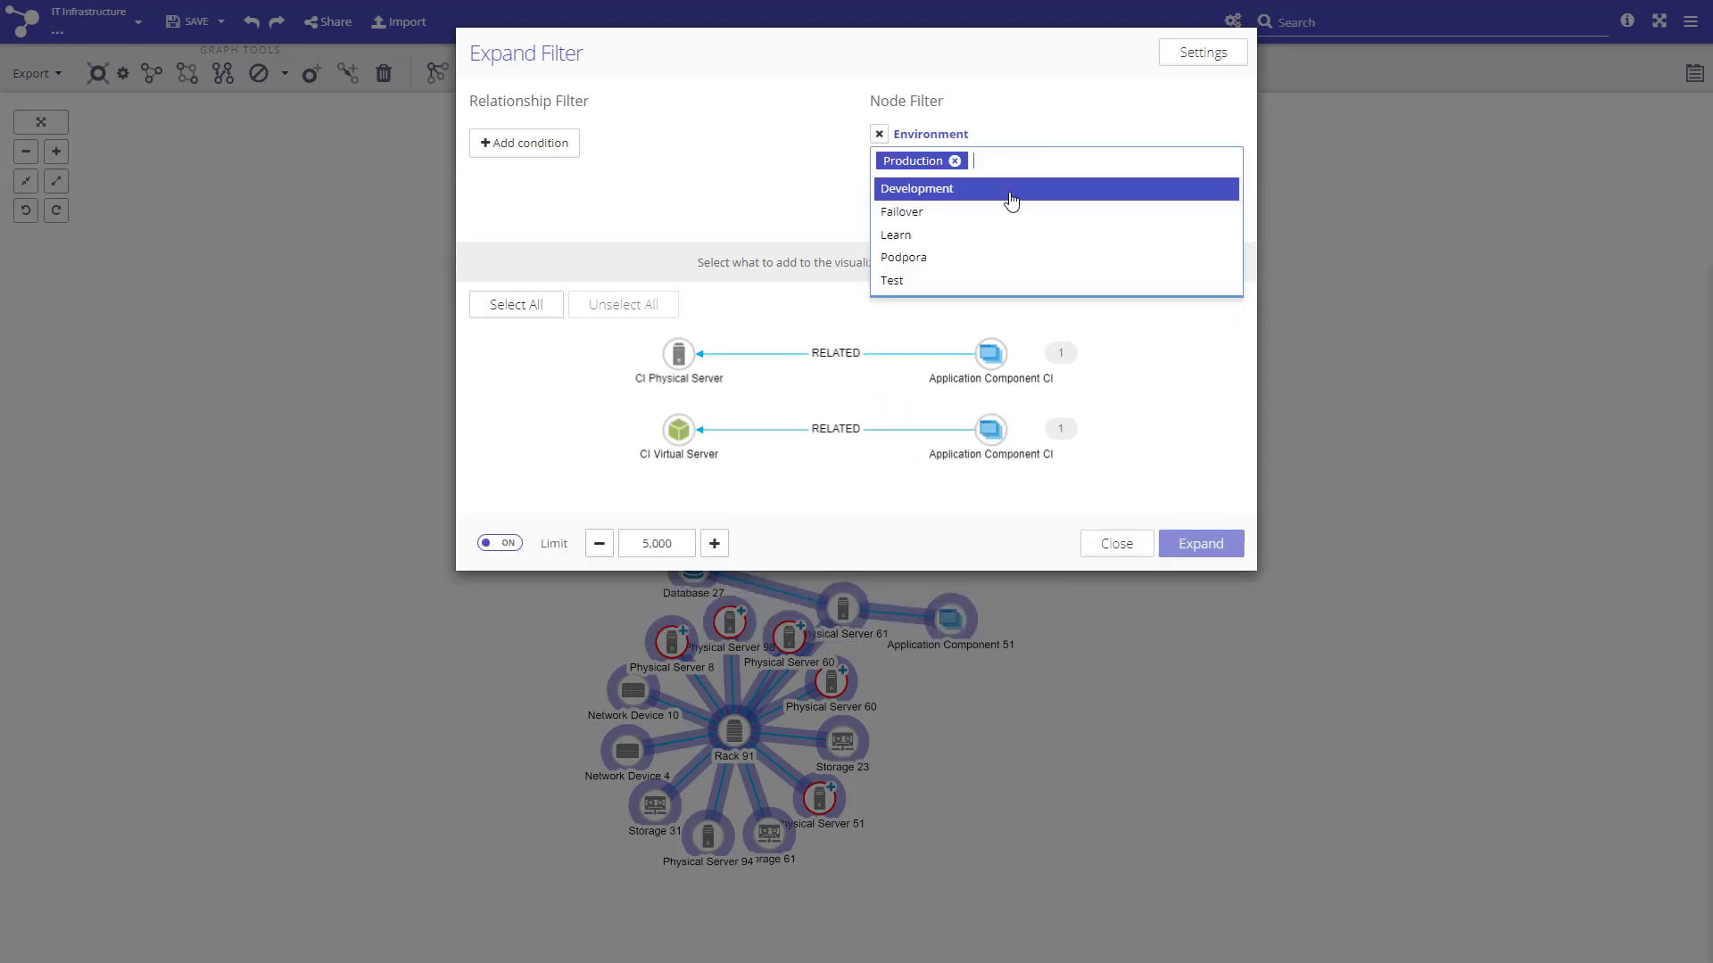
left_click(963, 279)
Step: Expand only the Application Component relationships of the physical server and the virtual server
left_click(907, 364)
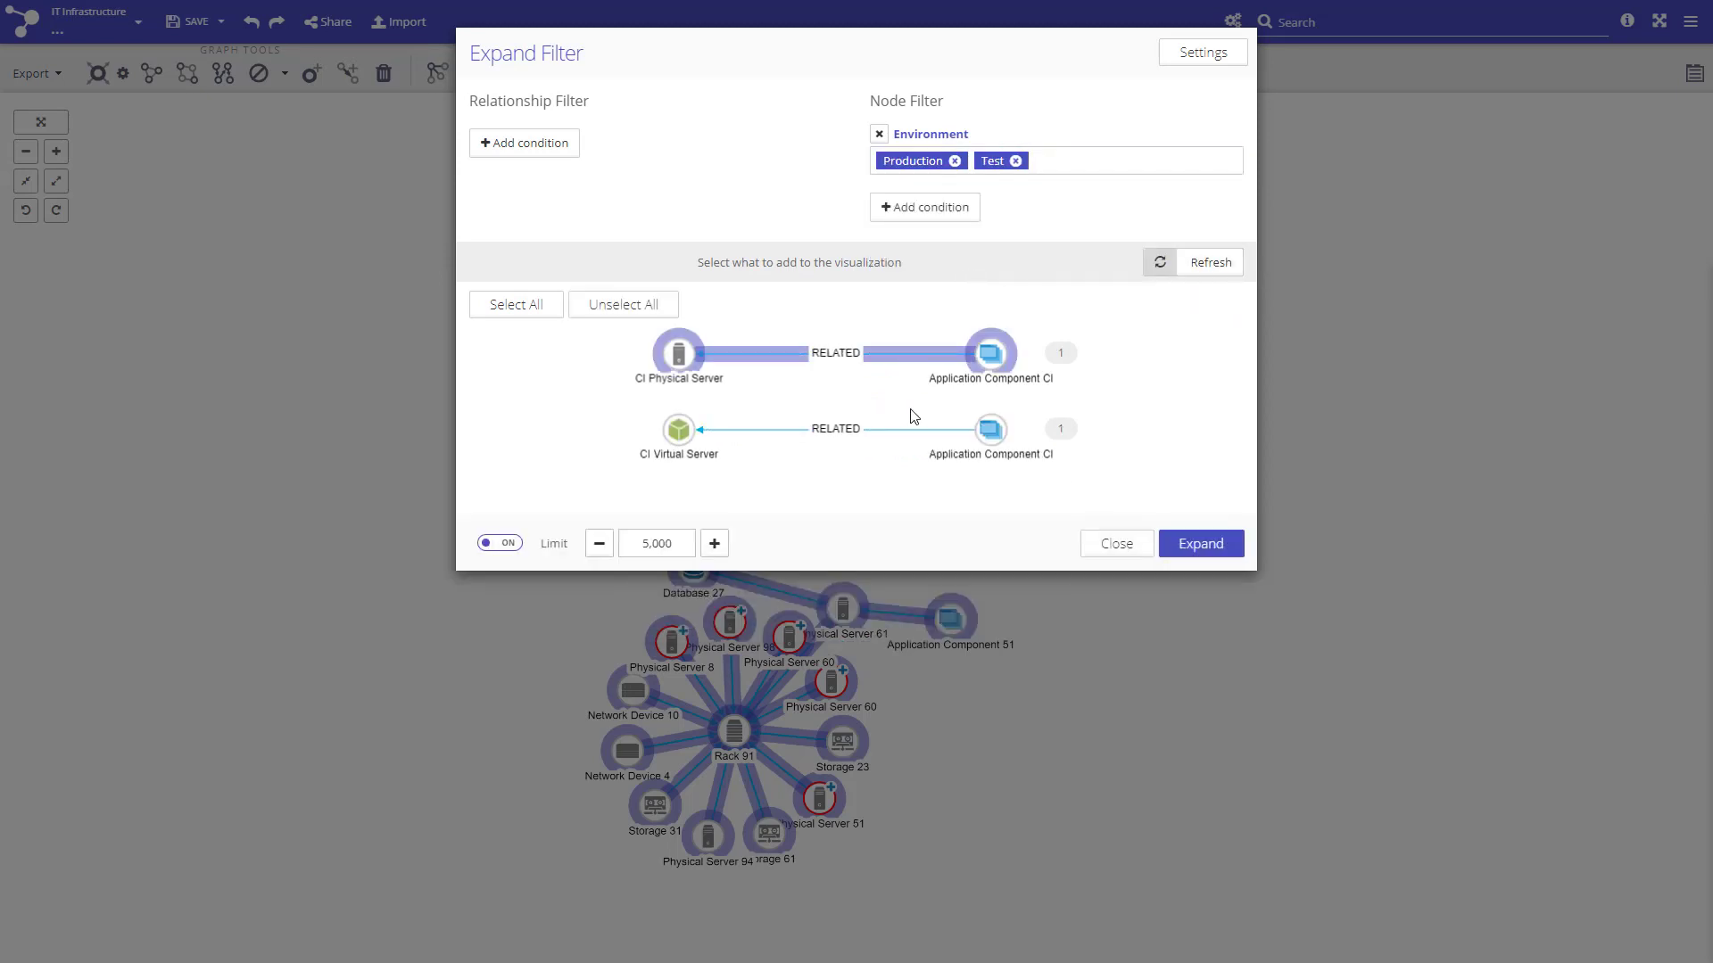
left_click(913, 434)
left_click(1200, 546)
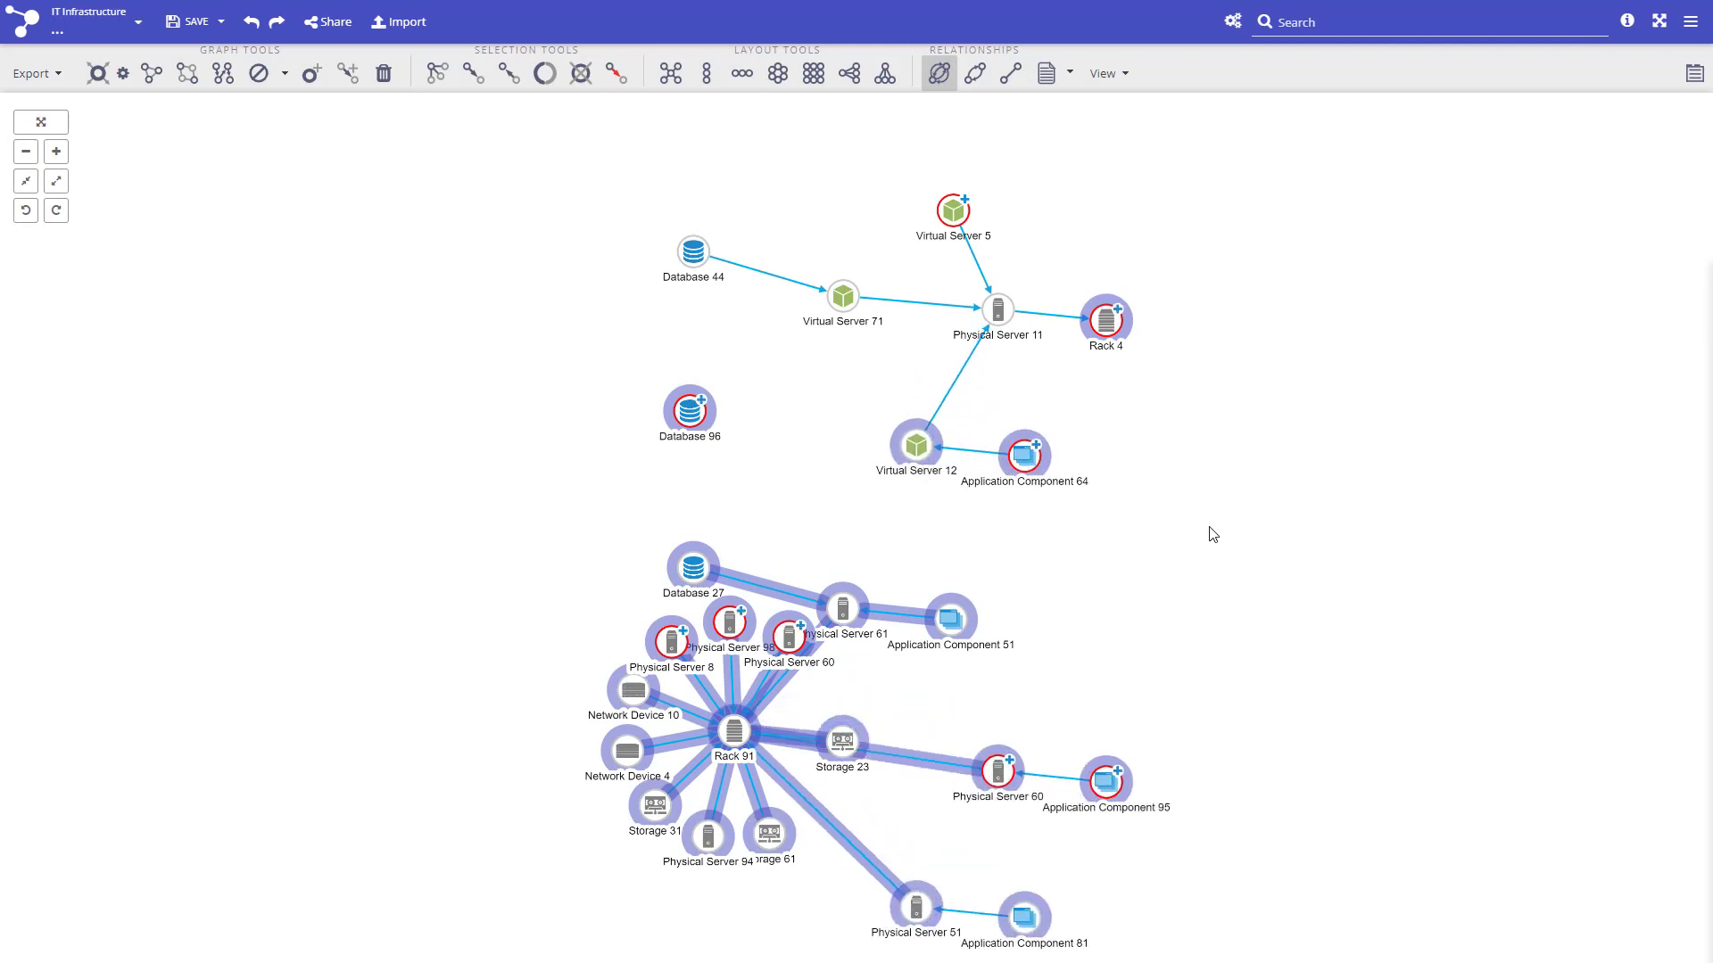
Step: Select the Physical Server 11 cluster and lay it out as a hierarchy, first horizontally and finally vertically
mouse_move(321, 152)
left_mouse_down()
mouse_move(708, 164)
mouse_move(619, 868)
mouse_move(157, 546)
left_mouse_up()
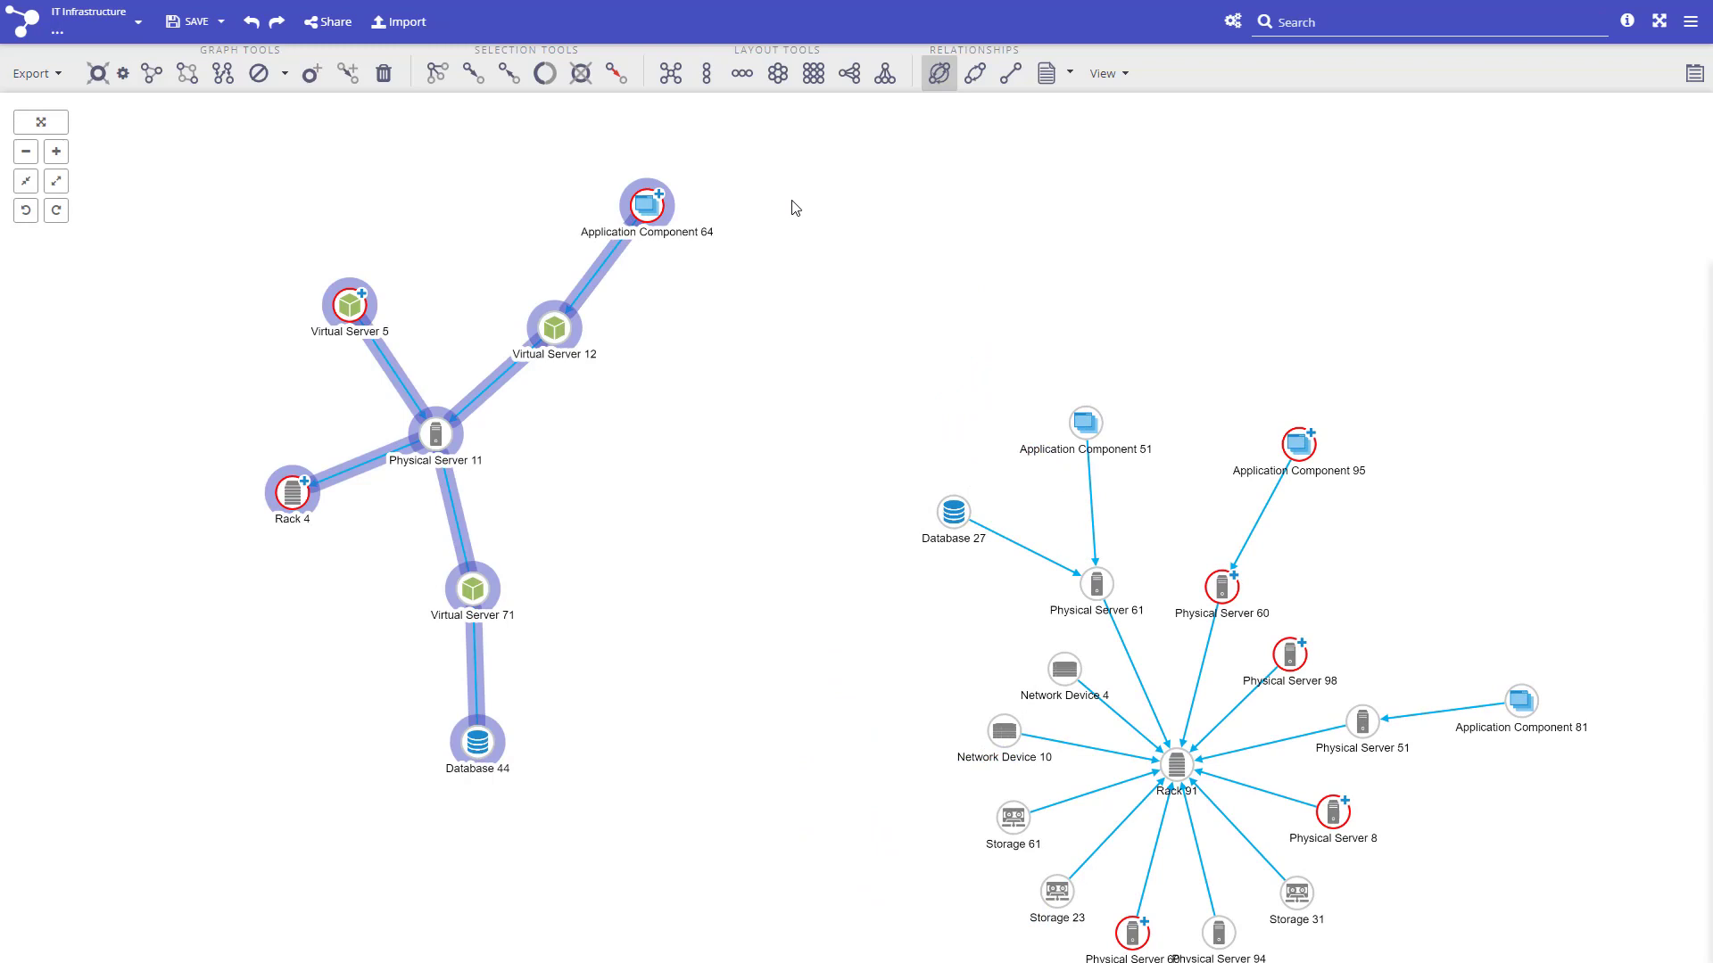
left_click(858, 86)
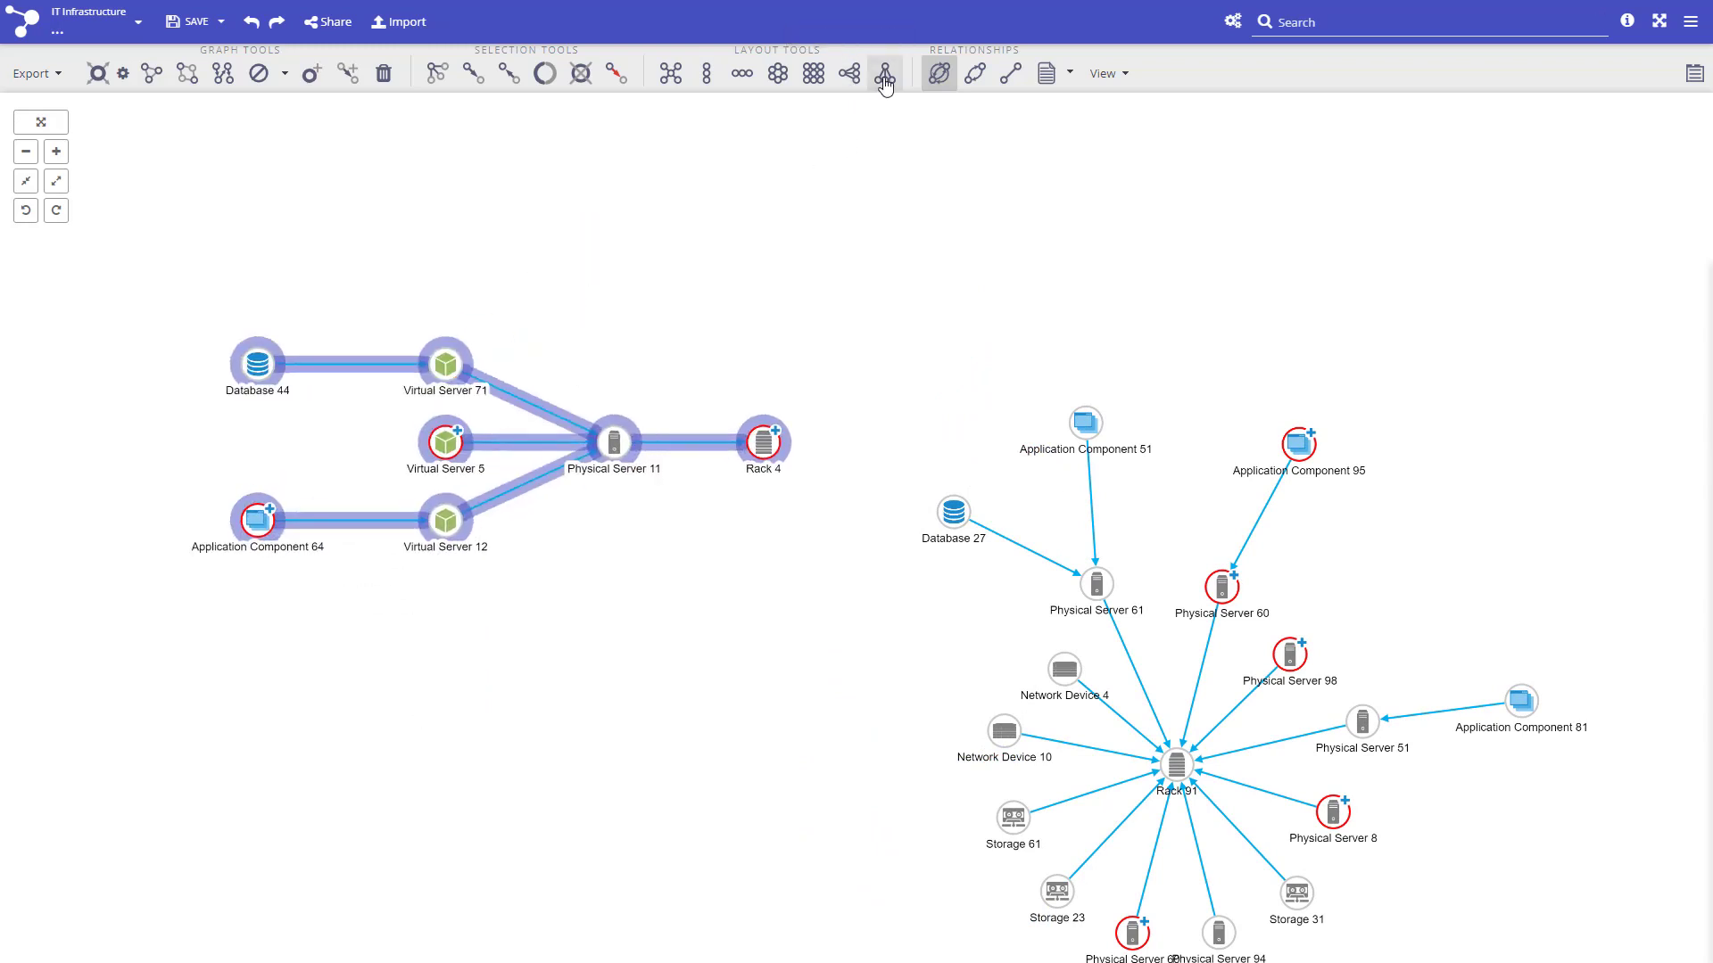
left_click(884, 80)
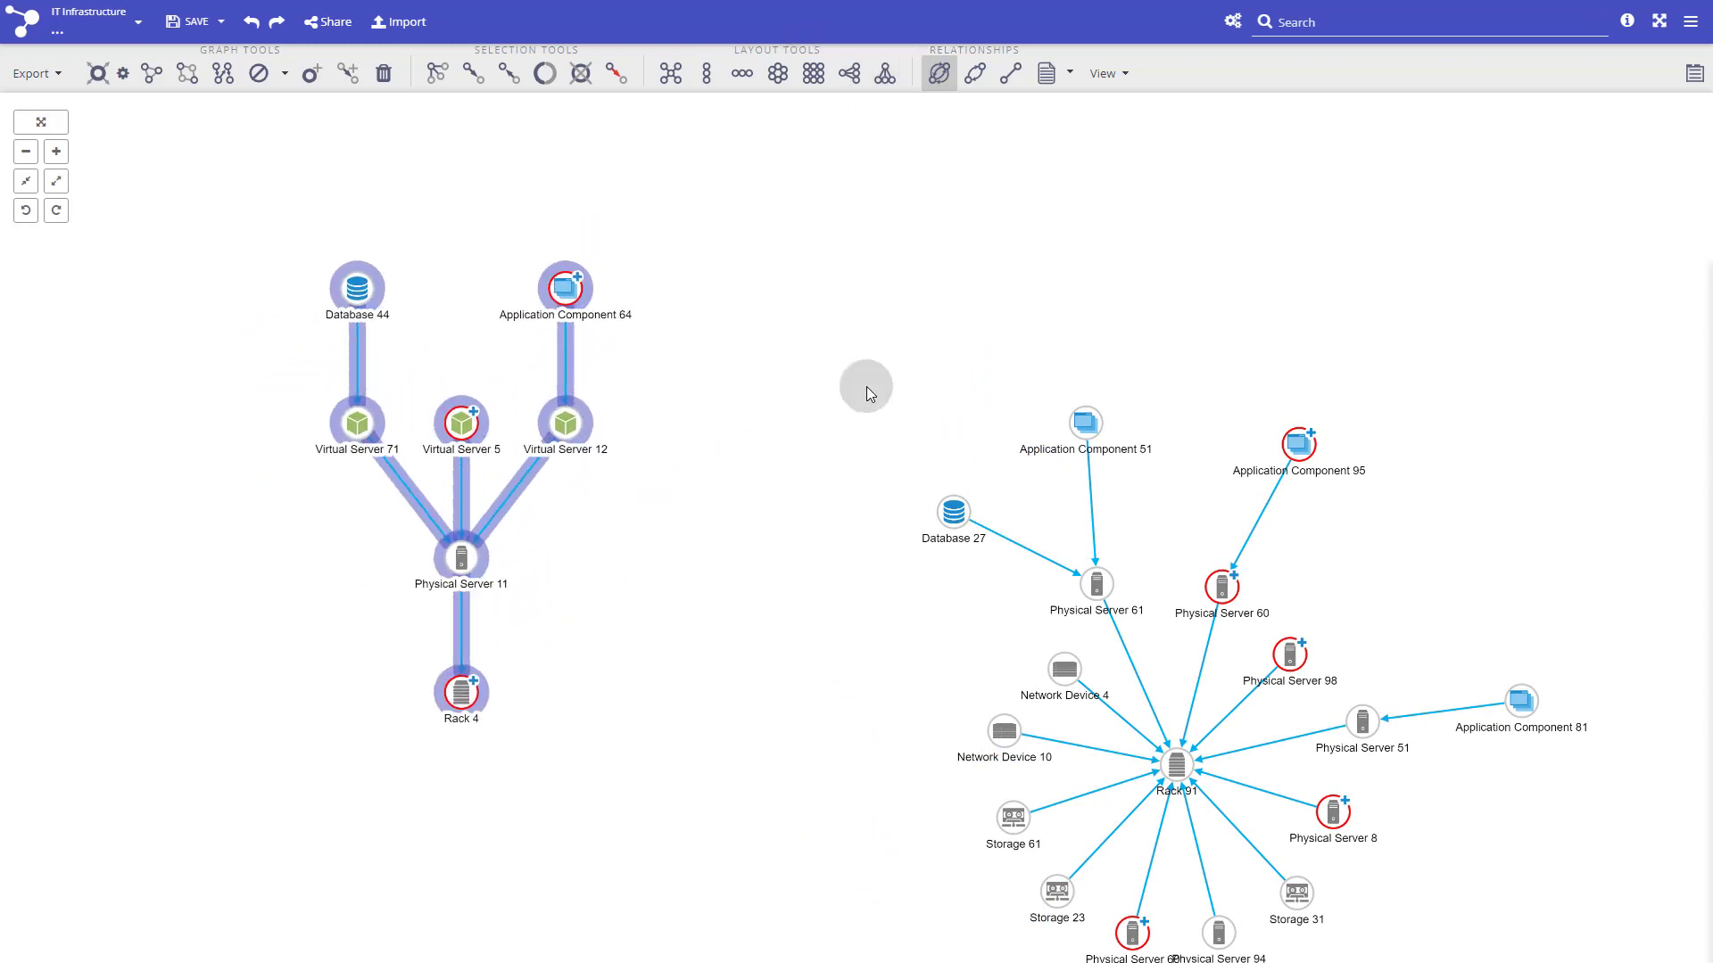
Step: Select the Rack 91 cluster and try the grid and force-directed layouts, finishing with the horizontal hierarchical layout
left_click_drag(862, 387, 779, 345)
mouse_move(937, 193)
left_mouse_down()
mouse_move(1579, 746)
mouse_move(959, 929)
mouse_move(769, 277)
left_mouse_up()
left_click(803, 86)
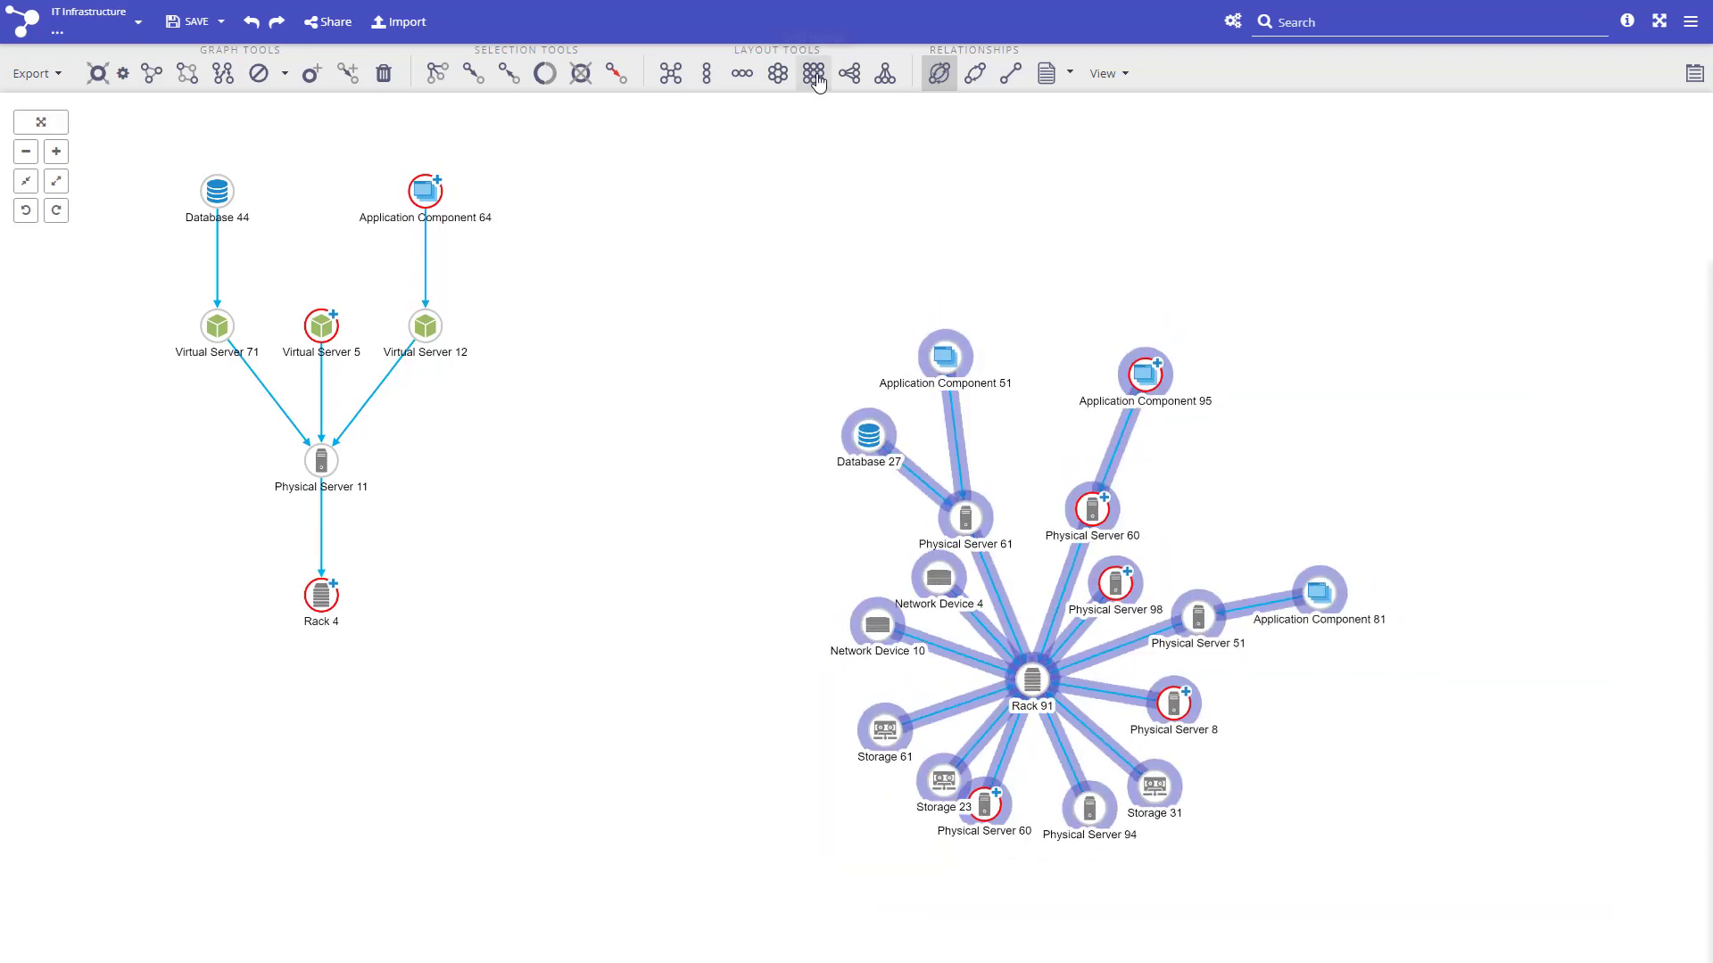
left_click(671, 84)
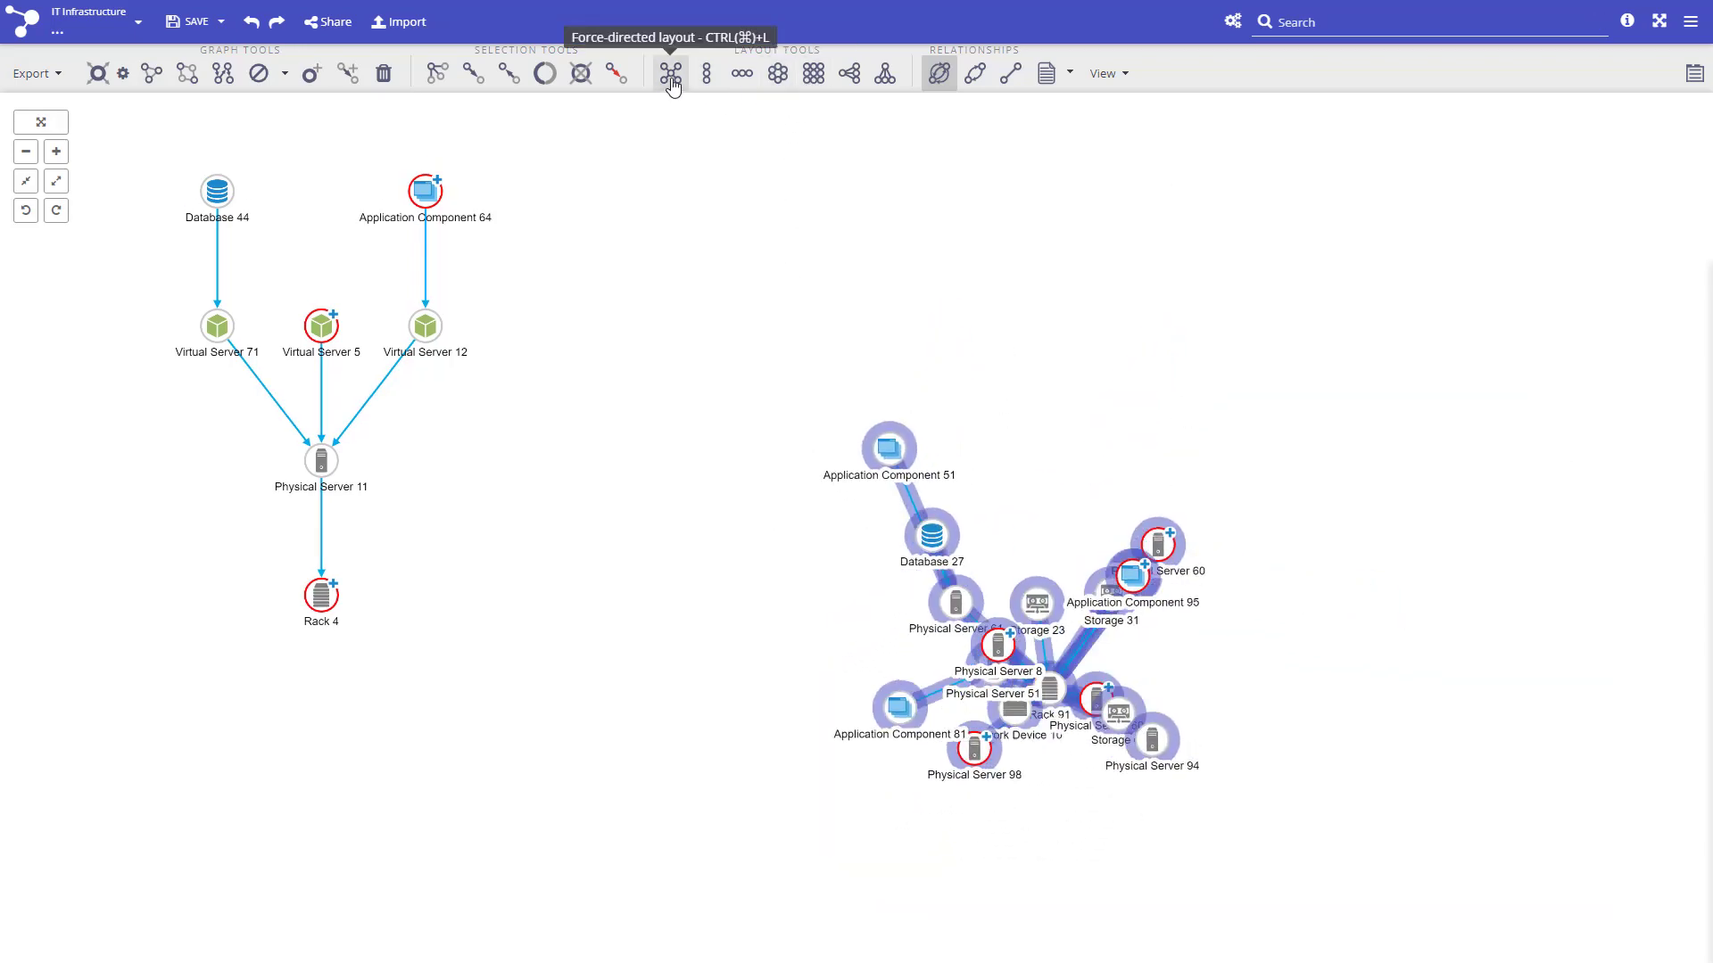
left_click(849, 80)
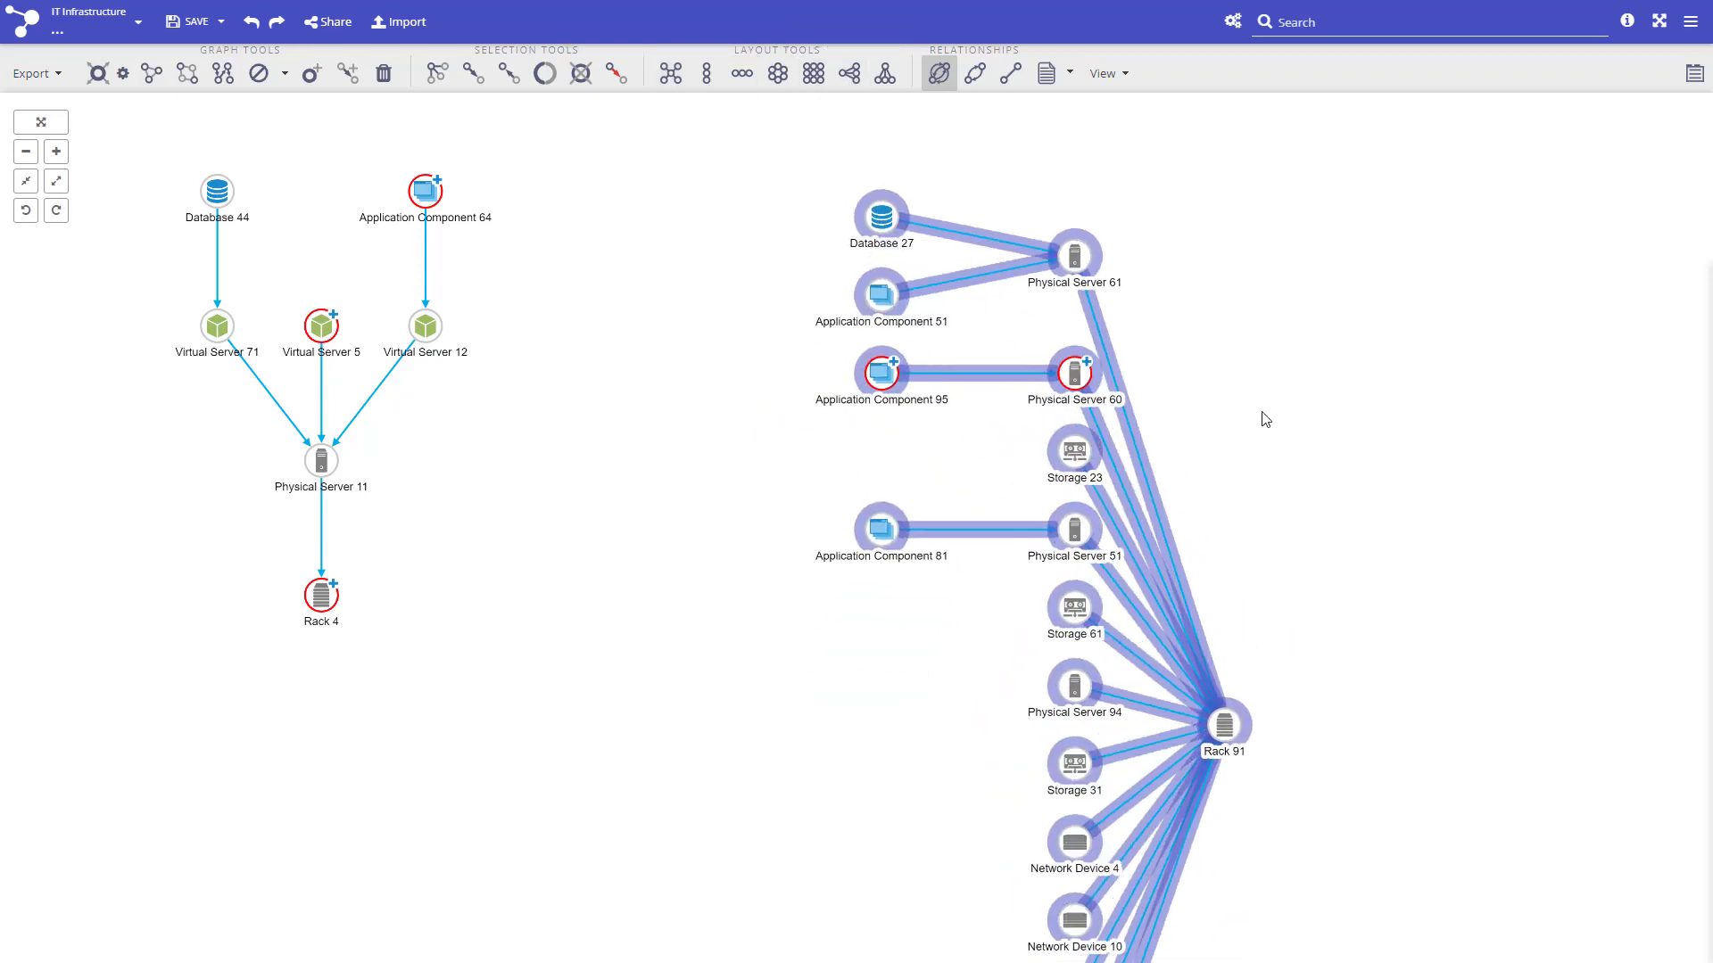
Step: Rotate the Rack 91 hierarchy by about half a turn so its branches extend to the right of the rack, and clear the selection
scroll(1256, 473, "down", 3)
left_click_drag(1250, 464, 1094, 325)
key("r")
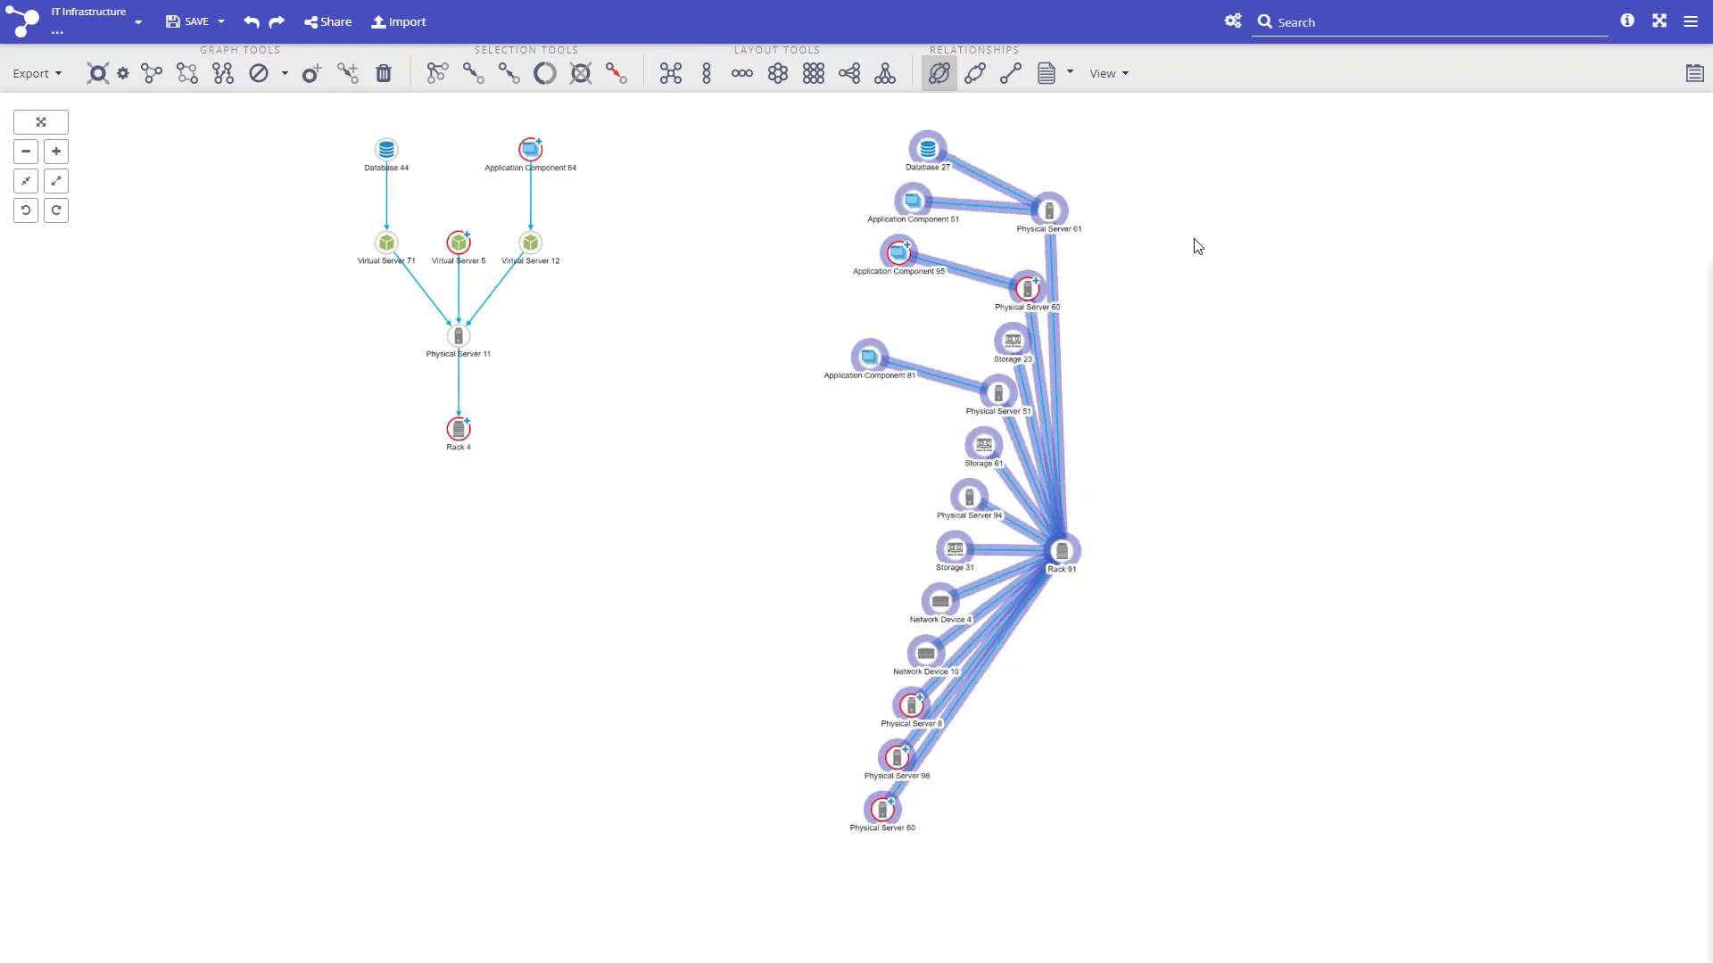
left_click_drag(1276, 529, 944, 679)
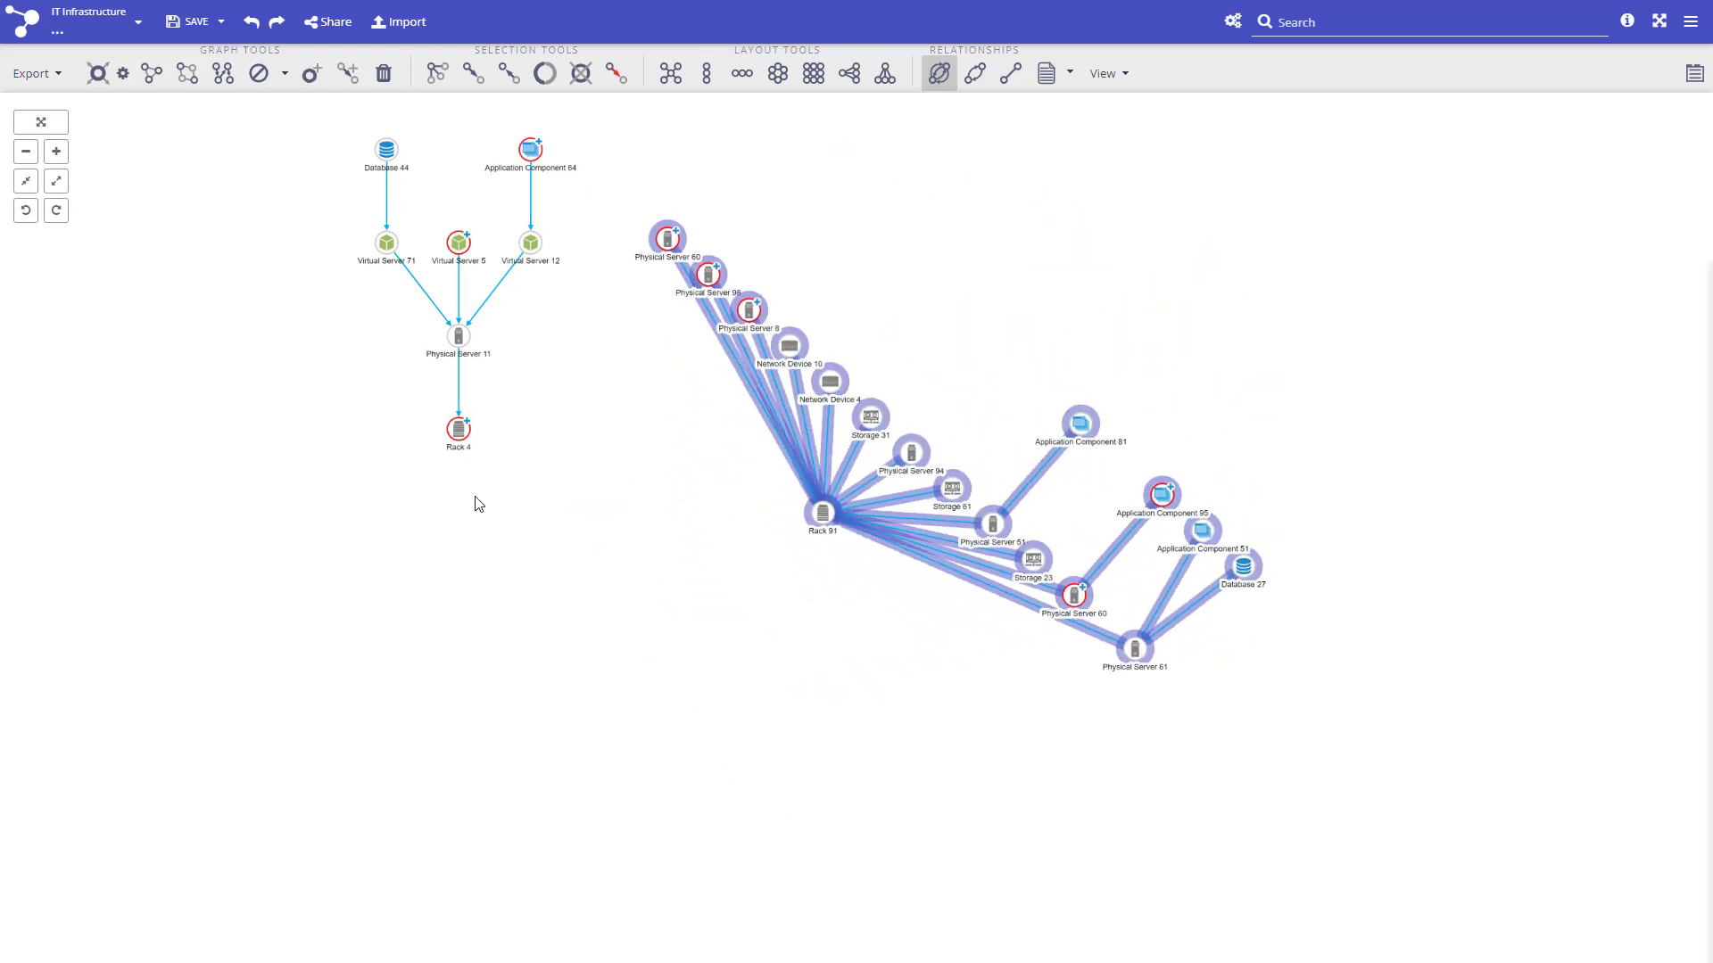
left_click(56, 211)
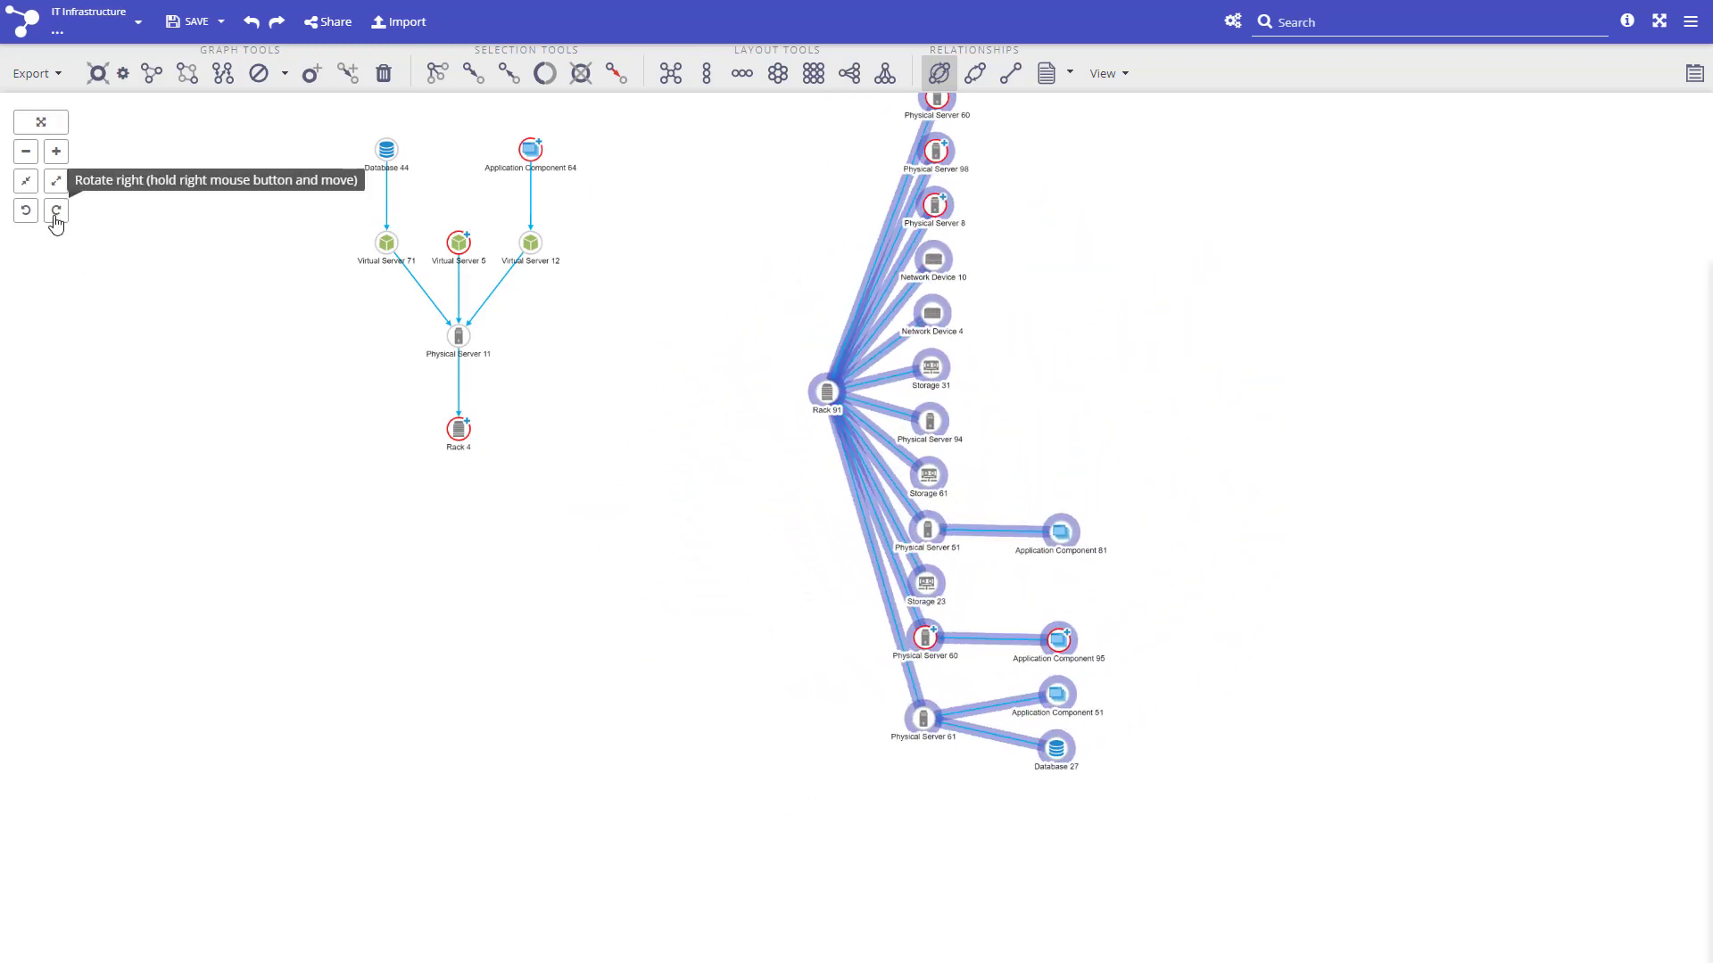
left_click(40, 221)
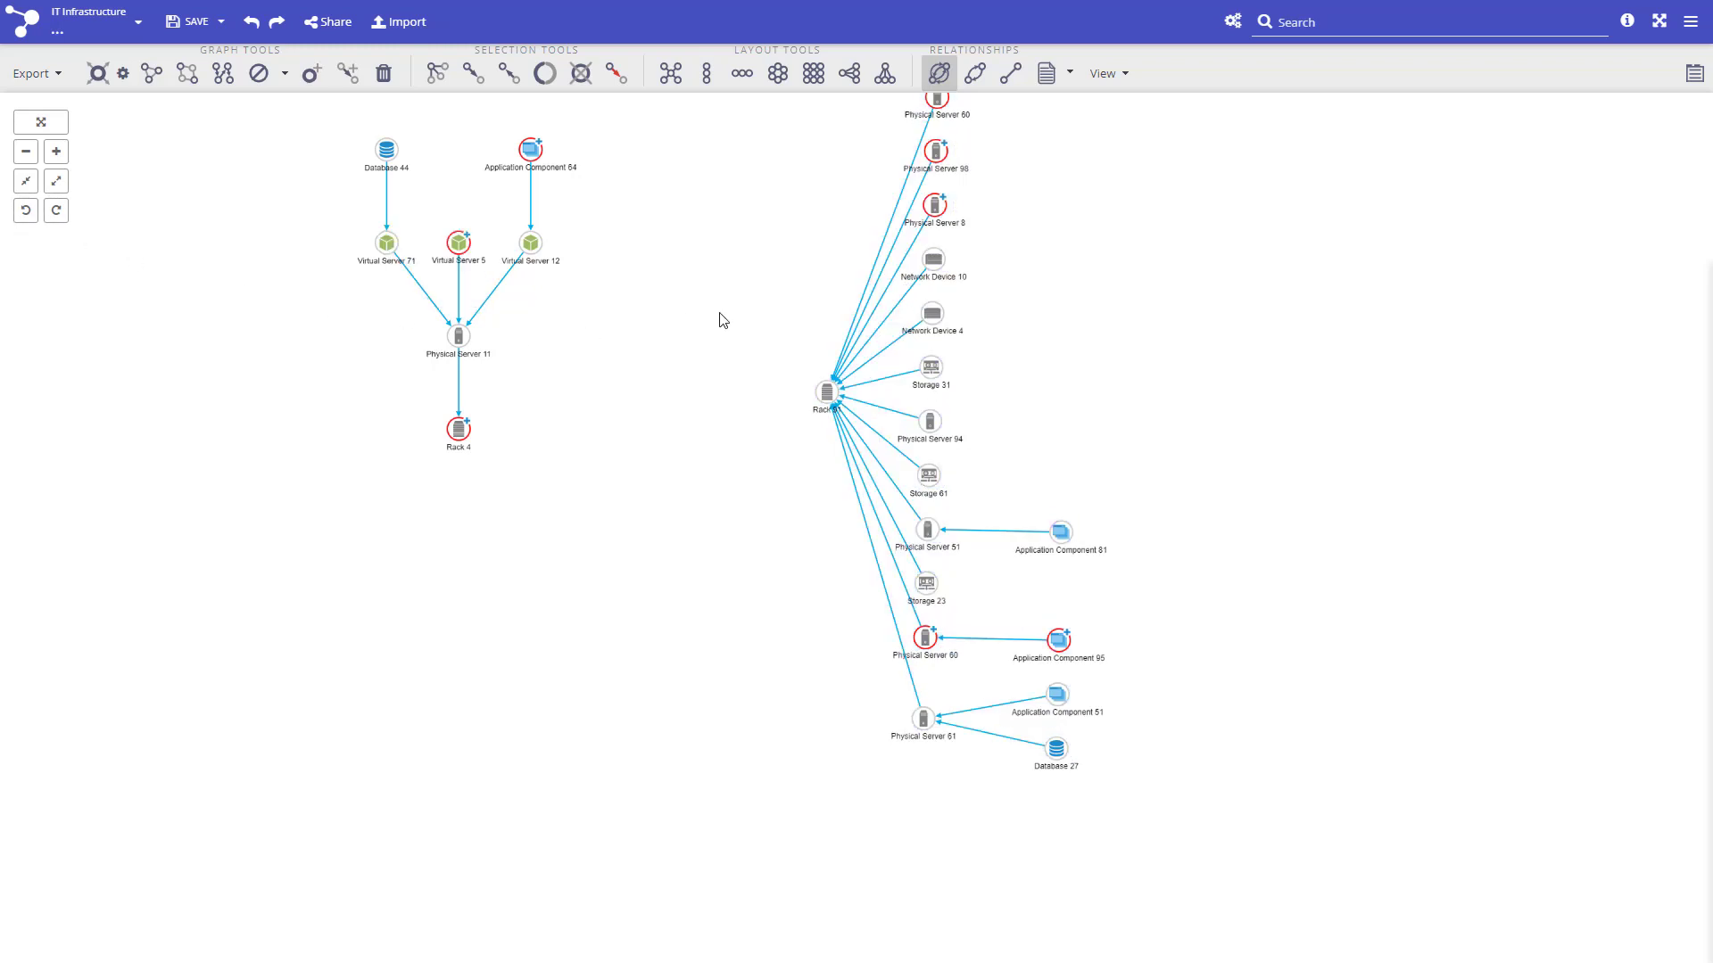
Step: Hide Network Device 10, Network Device 4, Storage 31, Physical Server 94 and Storage 61 from the Rack 91 cluster
left_click_drag(719, 321, 707, 392)
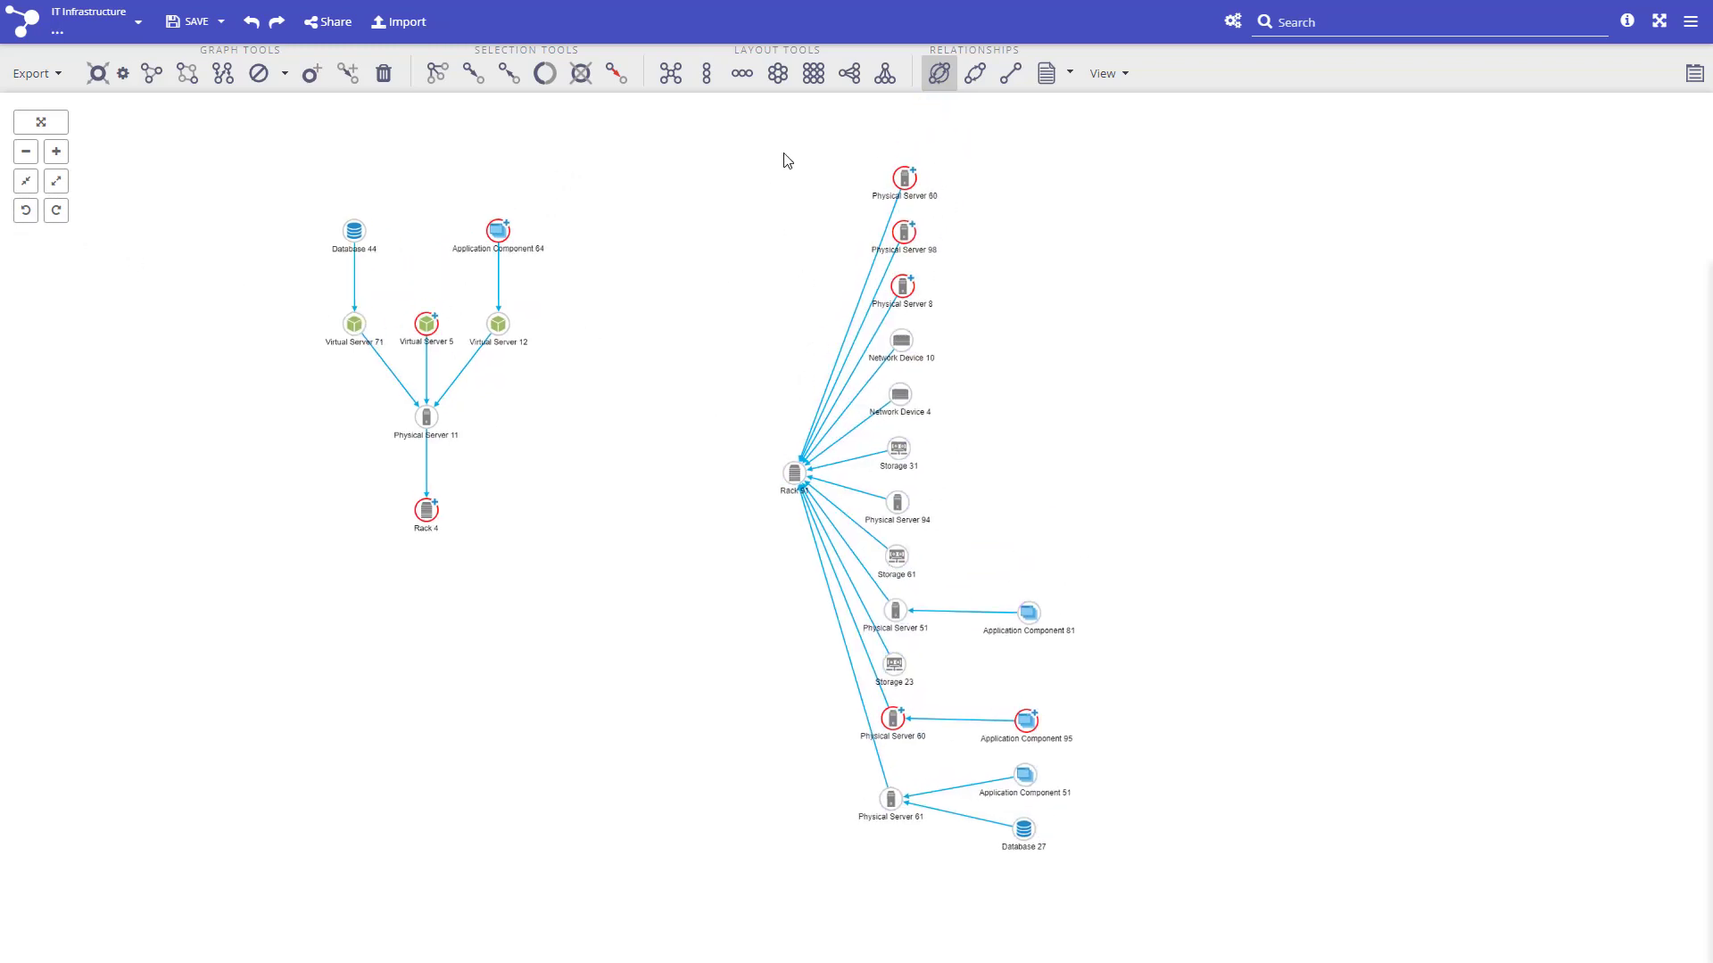
mouse_move(933, 145)
left_mouse_down()
mouse_move(1013, 413)
mouse_move(929, 520)
mouse_move(881, 519)
left_mouse_up()
left_click(905, 290, "ctrl")
left_click(906, 235, "ctrl")
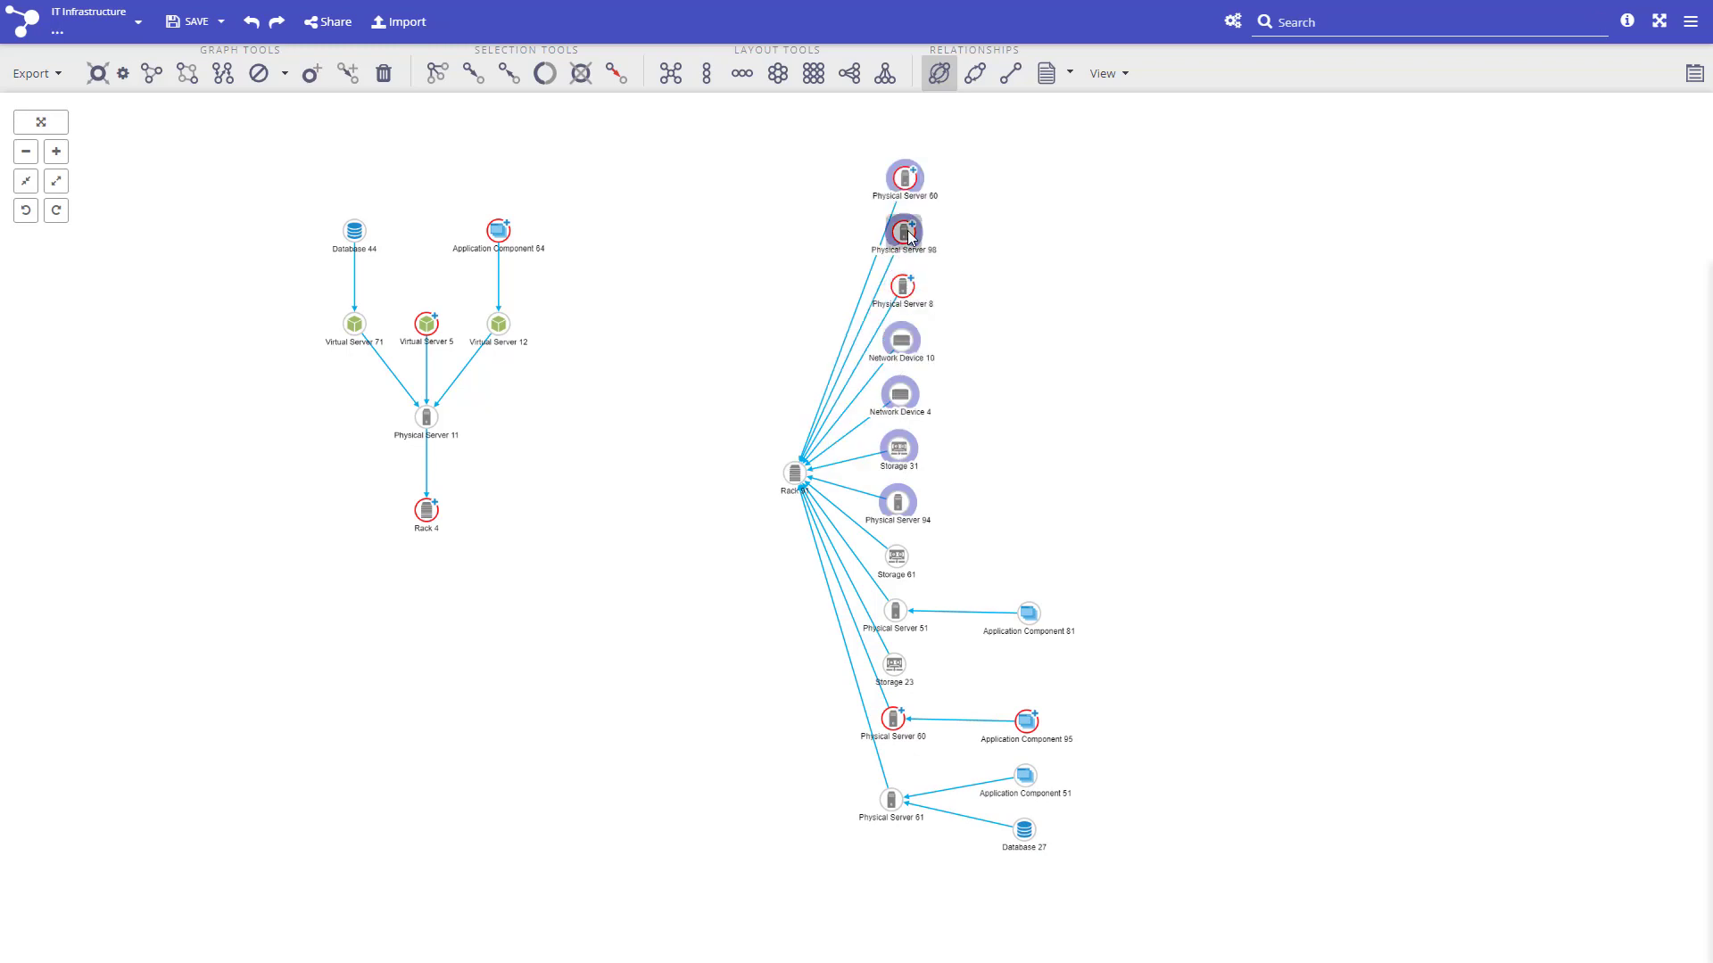
left_click(907, 184, "ctrl")
left_click(895, 557, "ctrl")
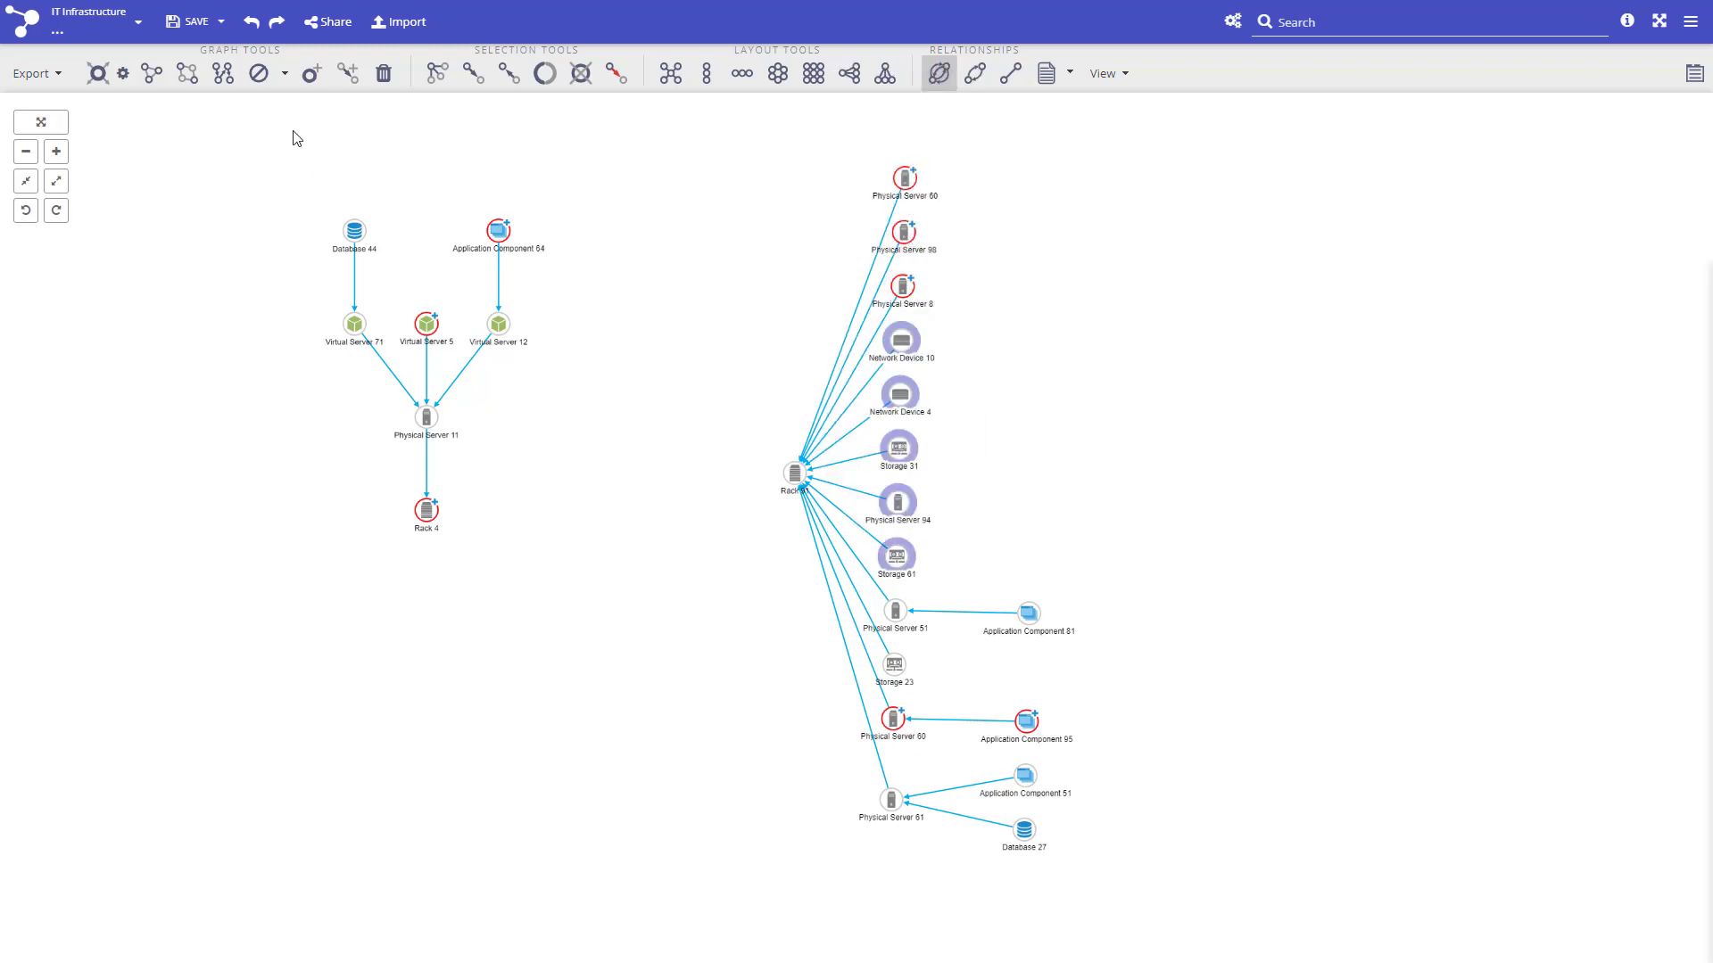
left_click(260, 74)
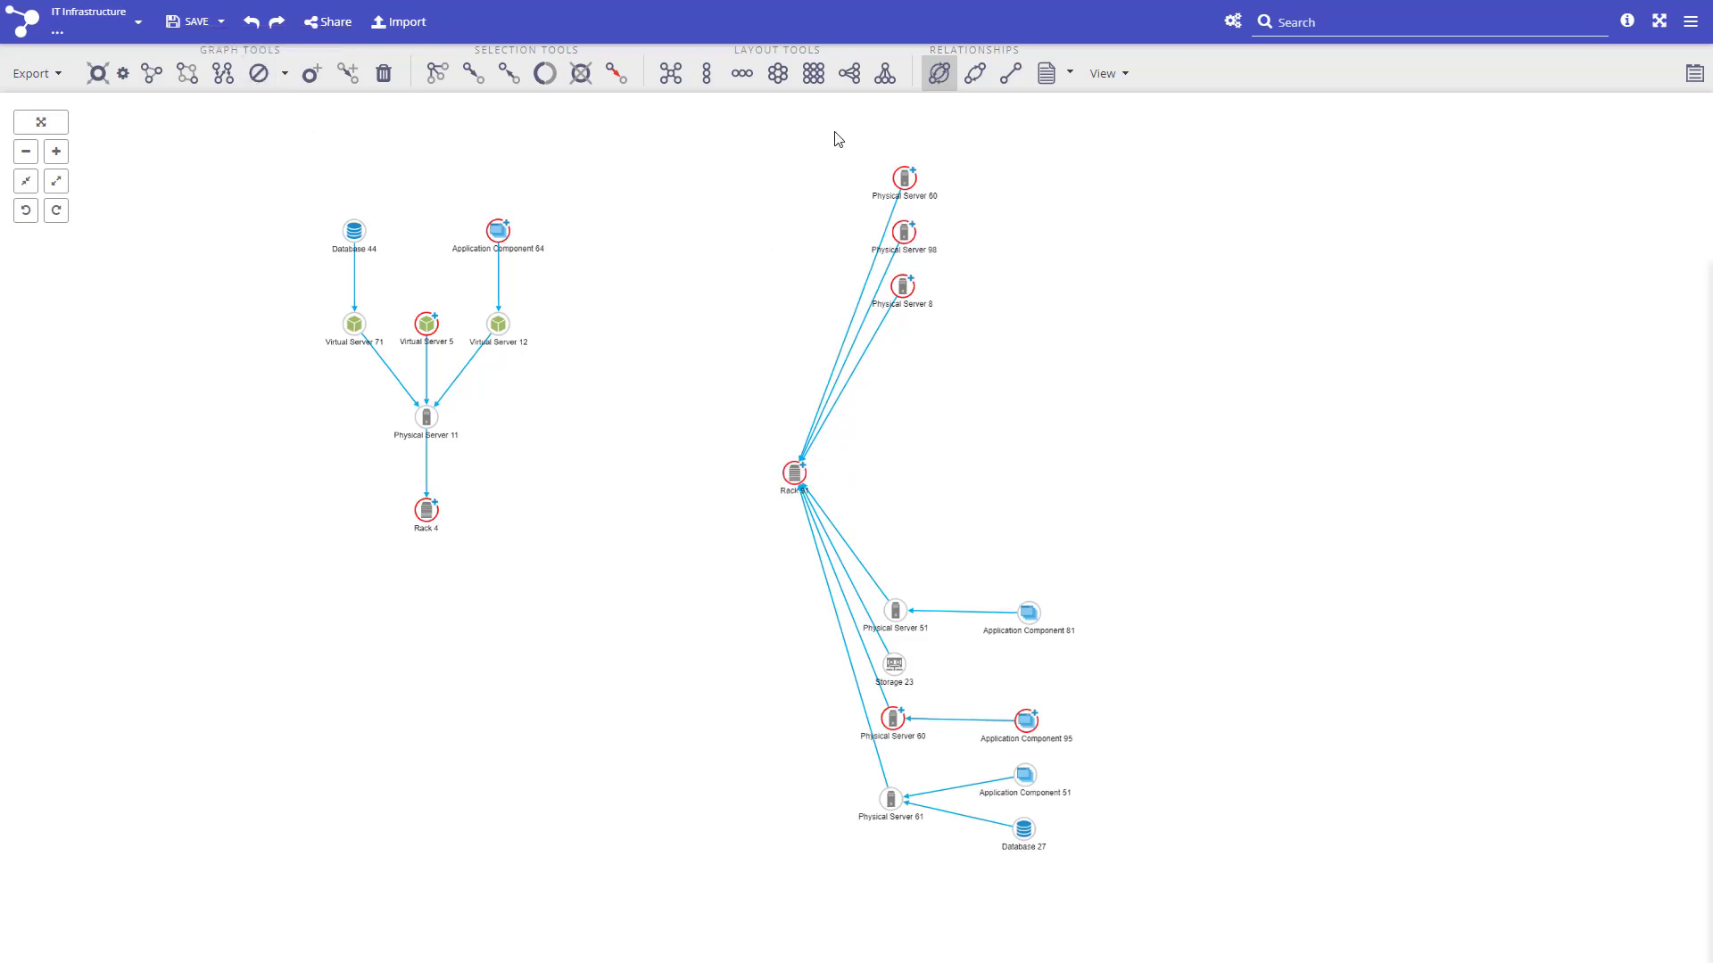
Step: Lay out the Rack 91 cluster as a vertical tree and rotate it so its branches extend to the right of the rack
mouse_move(1013, 179)
left_mouse_down()
mouse_move(1196, 880)
mouse_move(669, 853)
mouse_move(827, 259)
left_mouse_up()
left_click(849, 75)
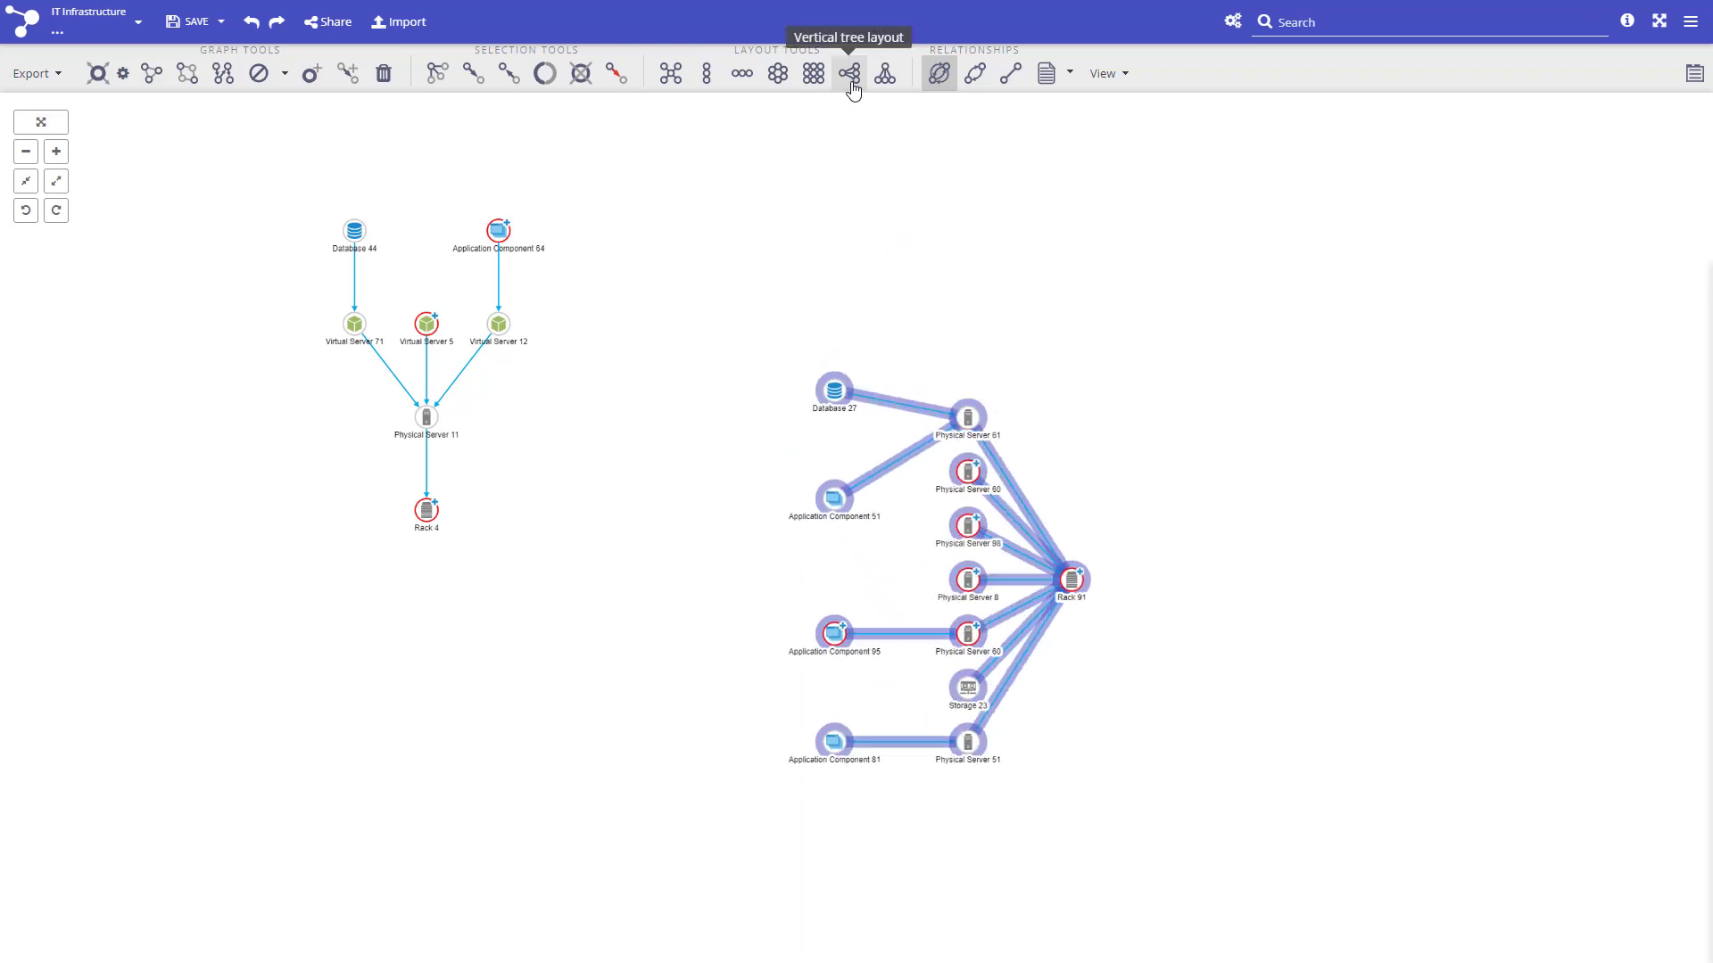
left_click_drag(886, 281, 514, 426)
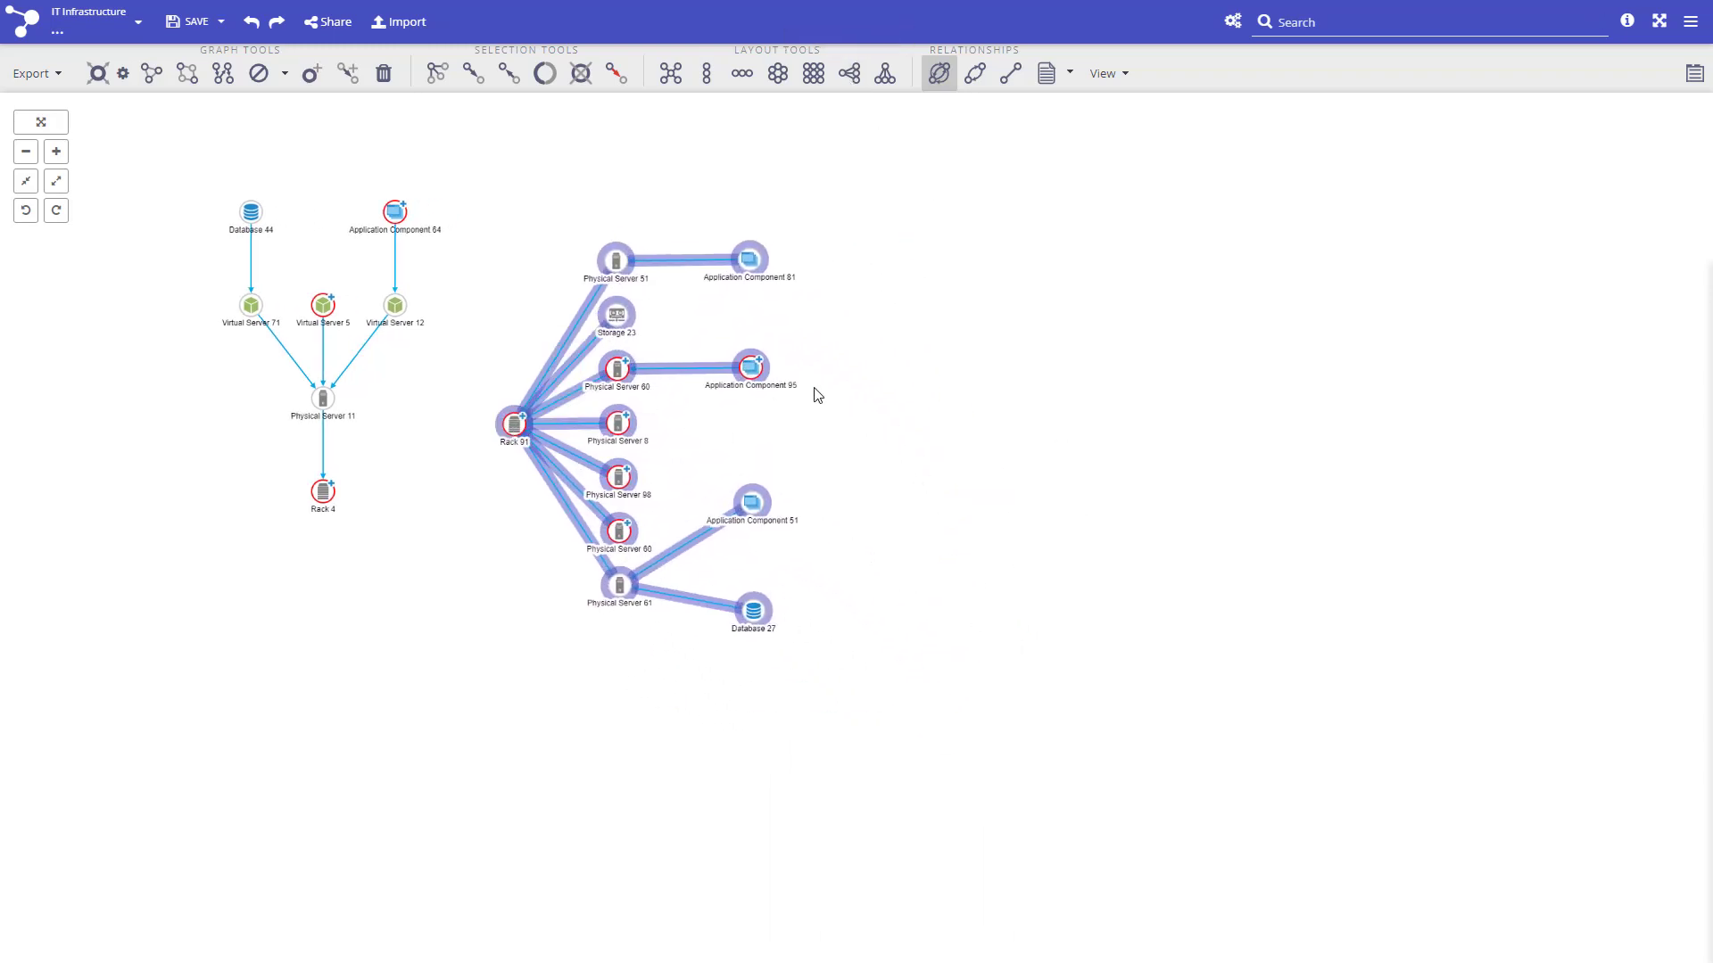
left_click(1056, 309)
Step: Show the graph statistics in a wider side area and select all nodes with default impact 3 - Several users
left_click(1694, 75)
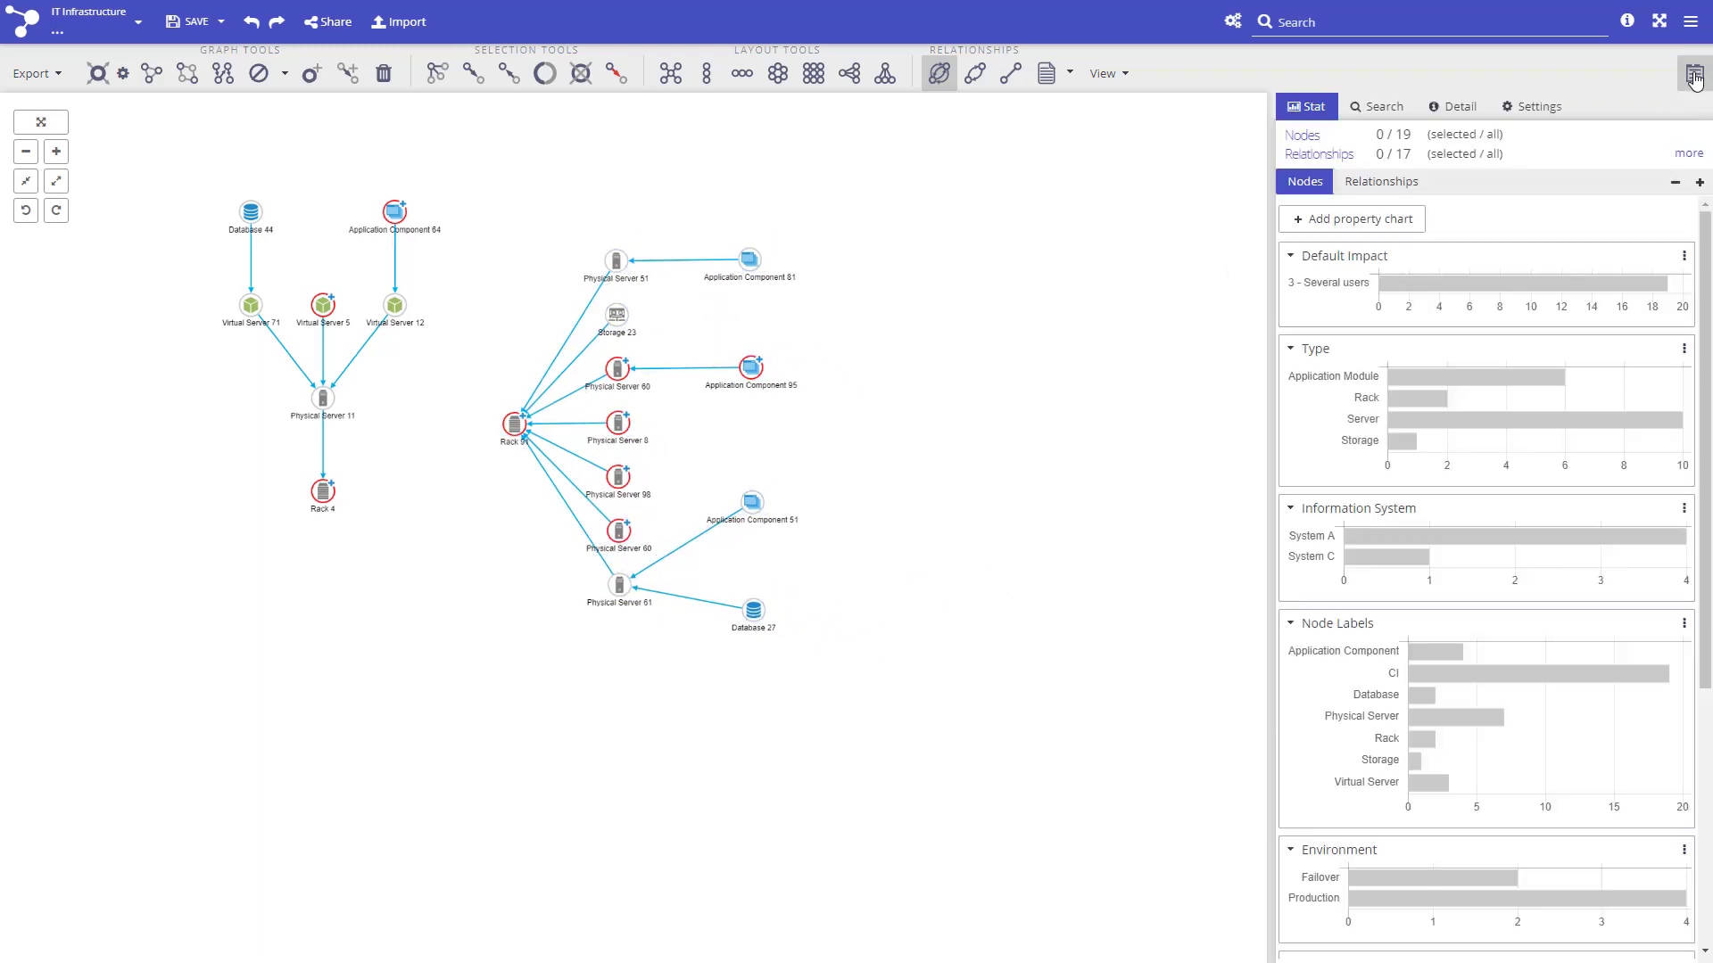
left_click_drag(1270, 409, 1111, 445)
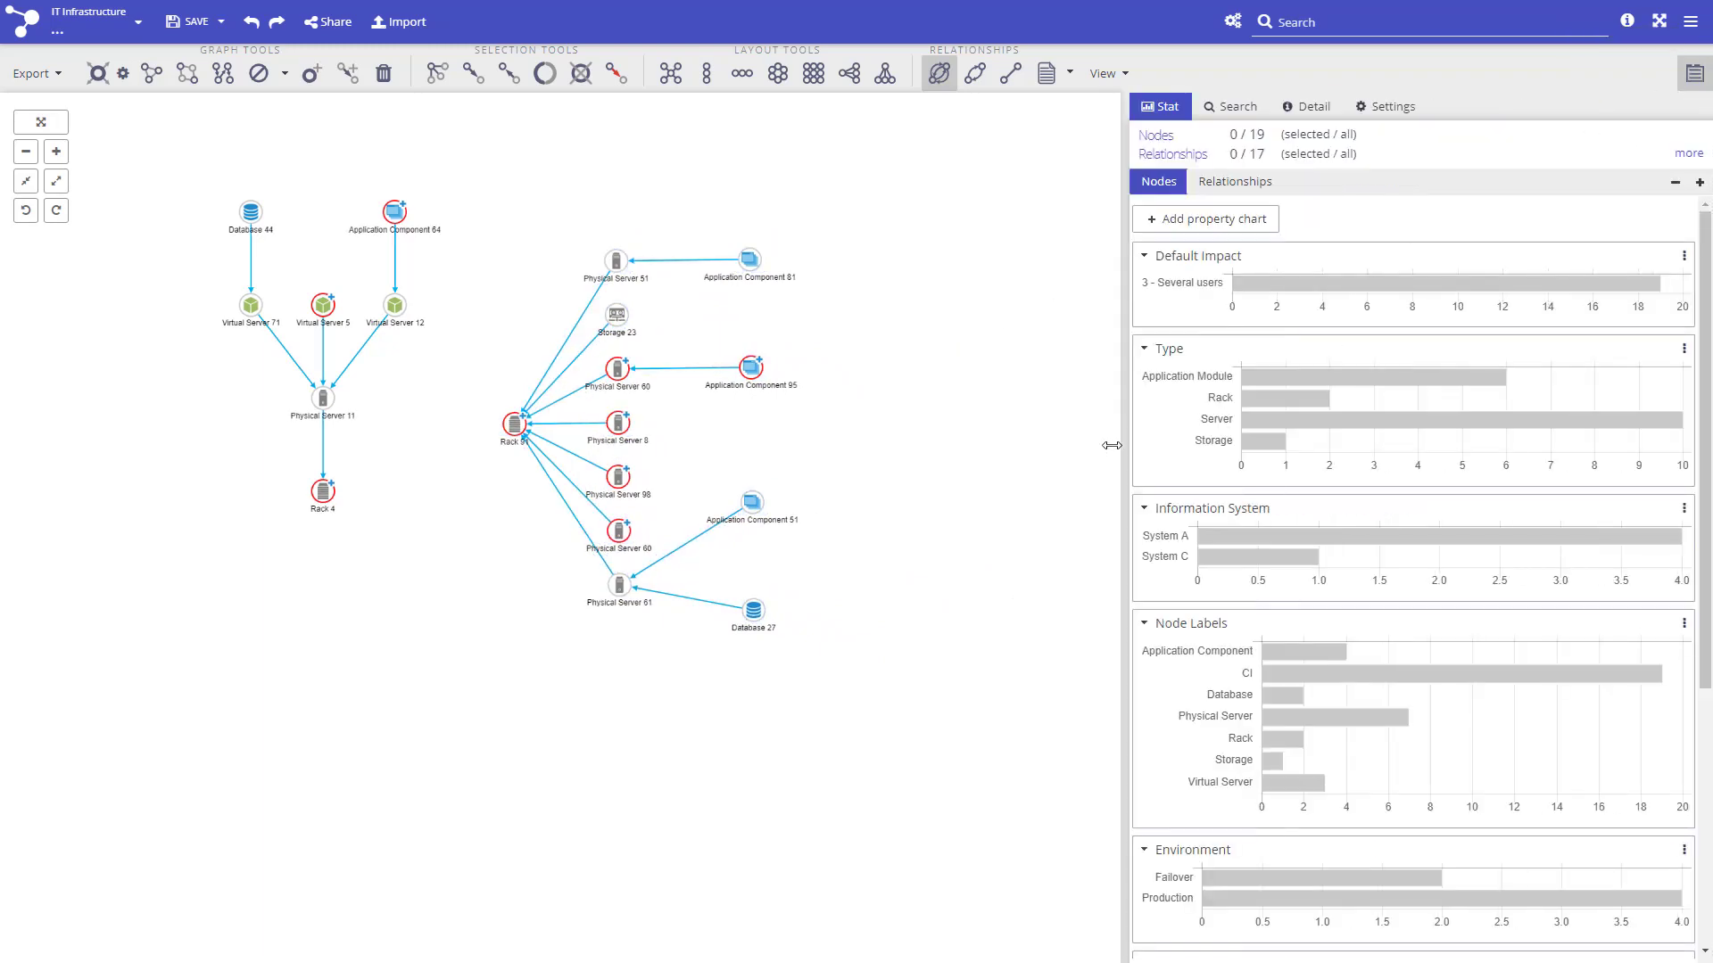
left_click(1254, 284)
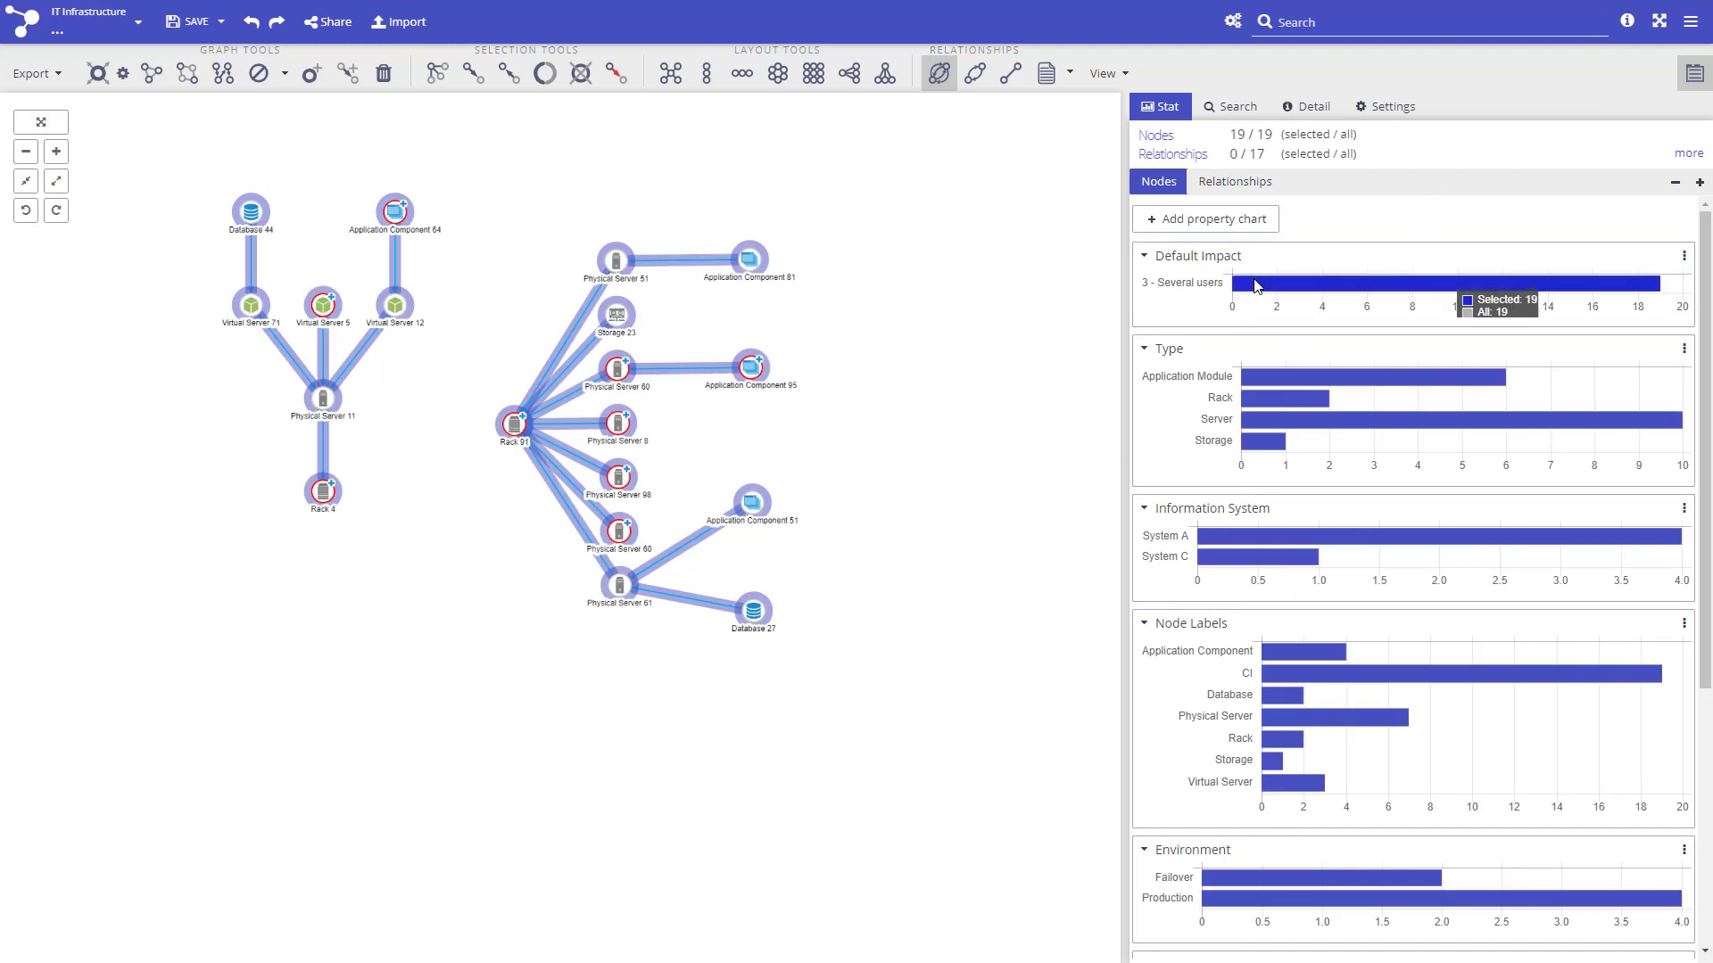
Step: Select the Application Module and Rack nodes from the type chart, exclude the System A nodes, and clear the selection
left_click(1259, 376)
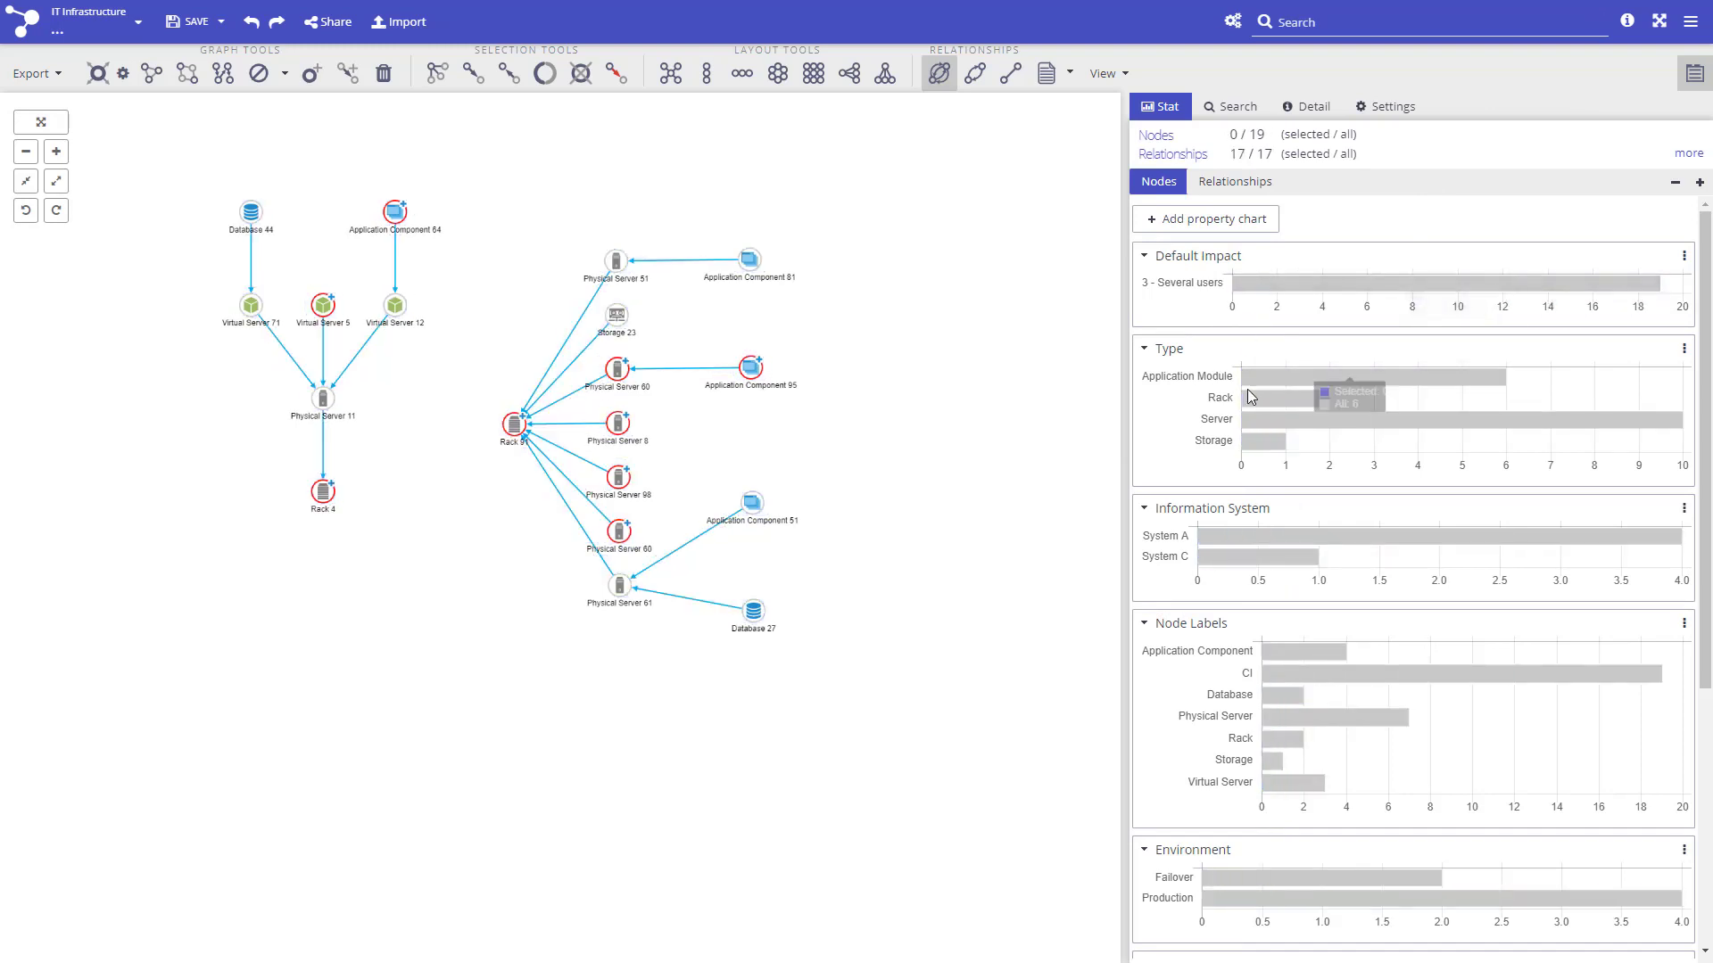
left_click(1262, 398, "ctrl")
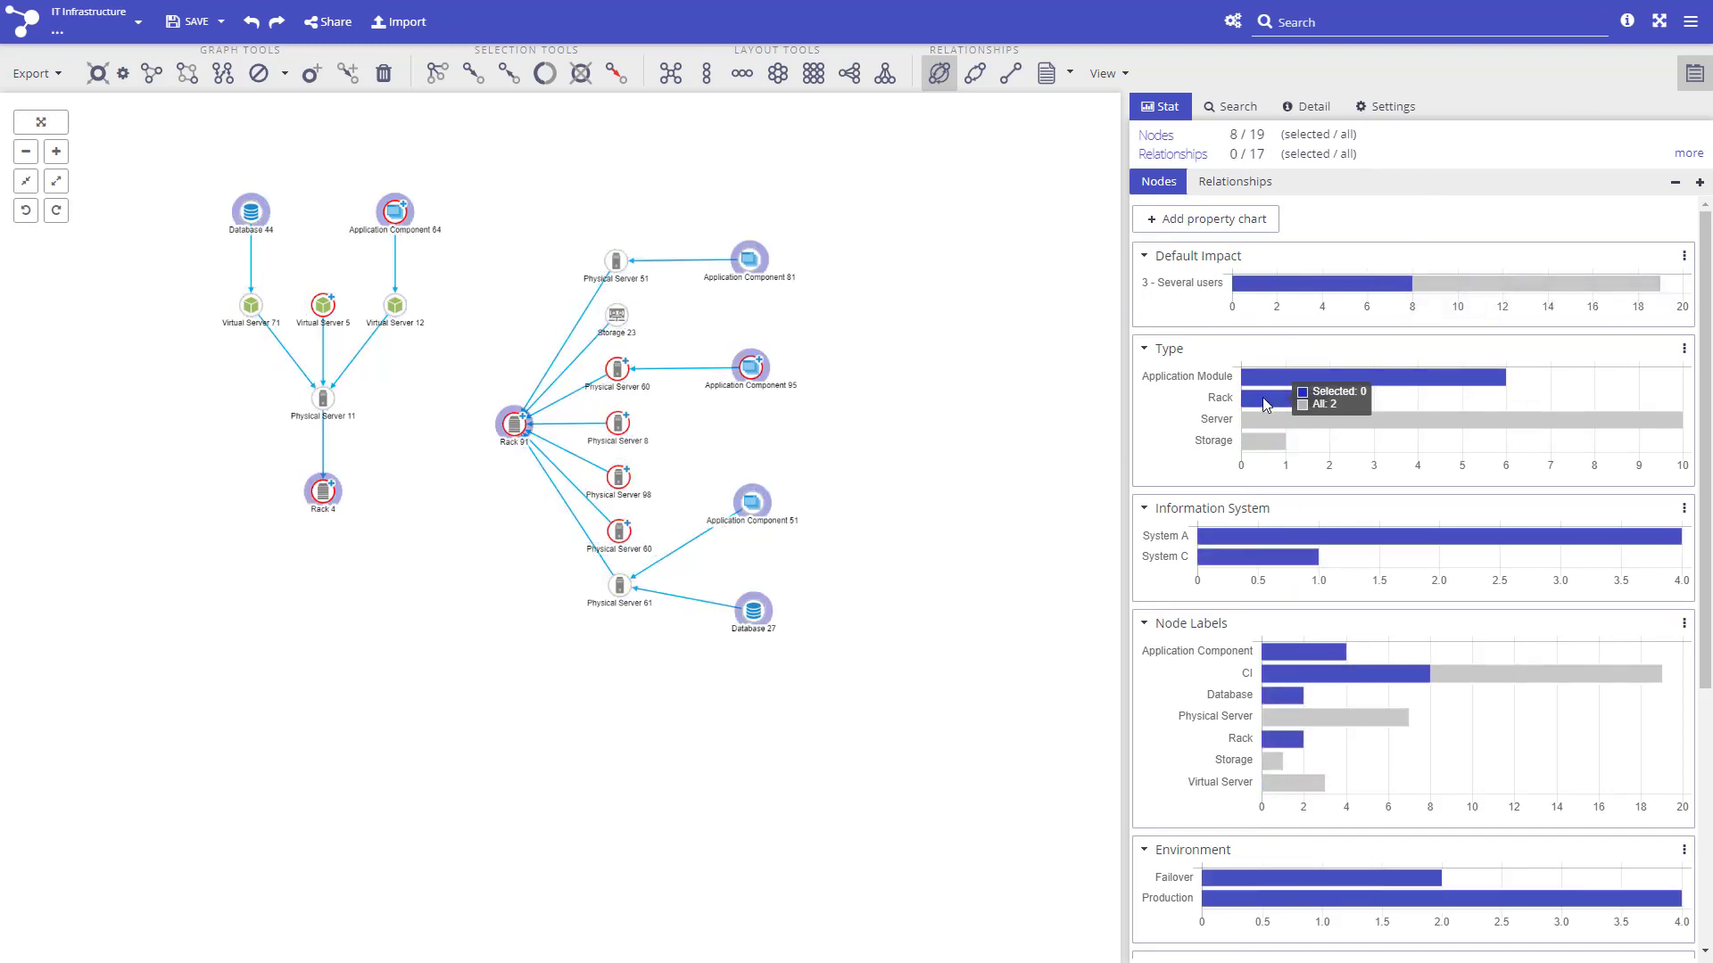
left_click(1249, 537)
right_click(1249, 537)
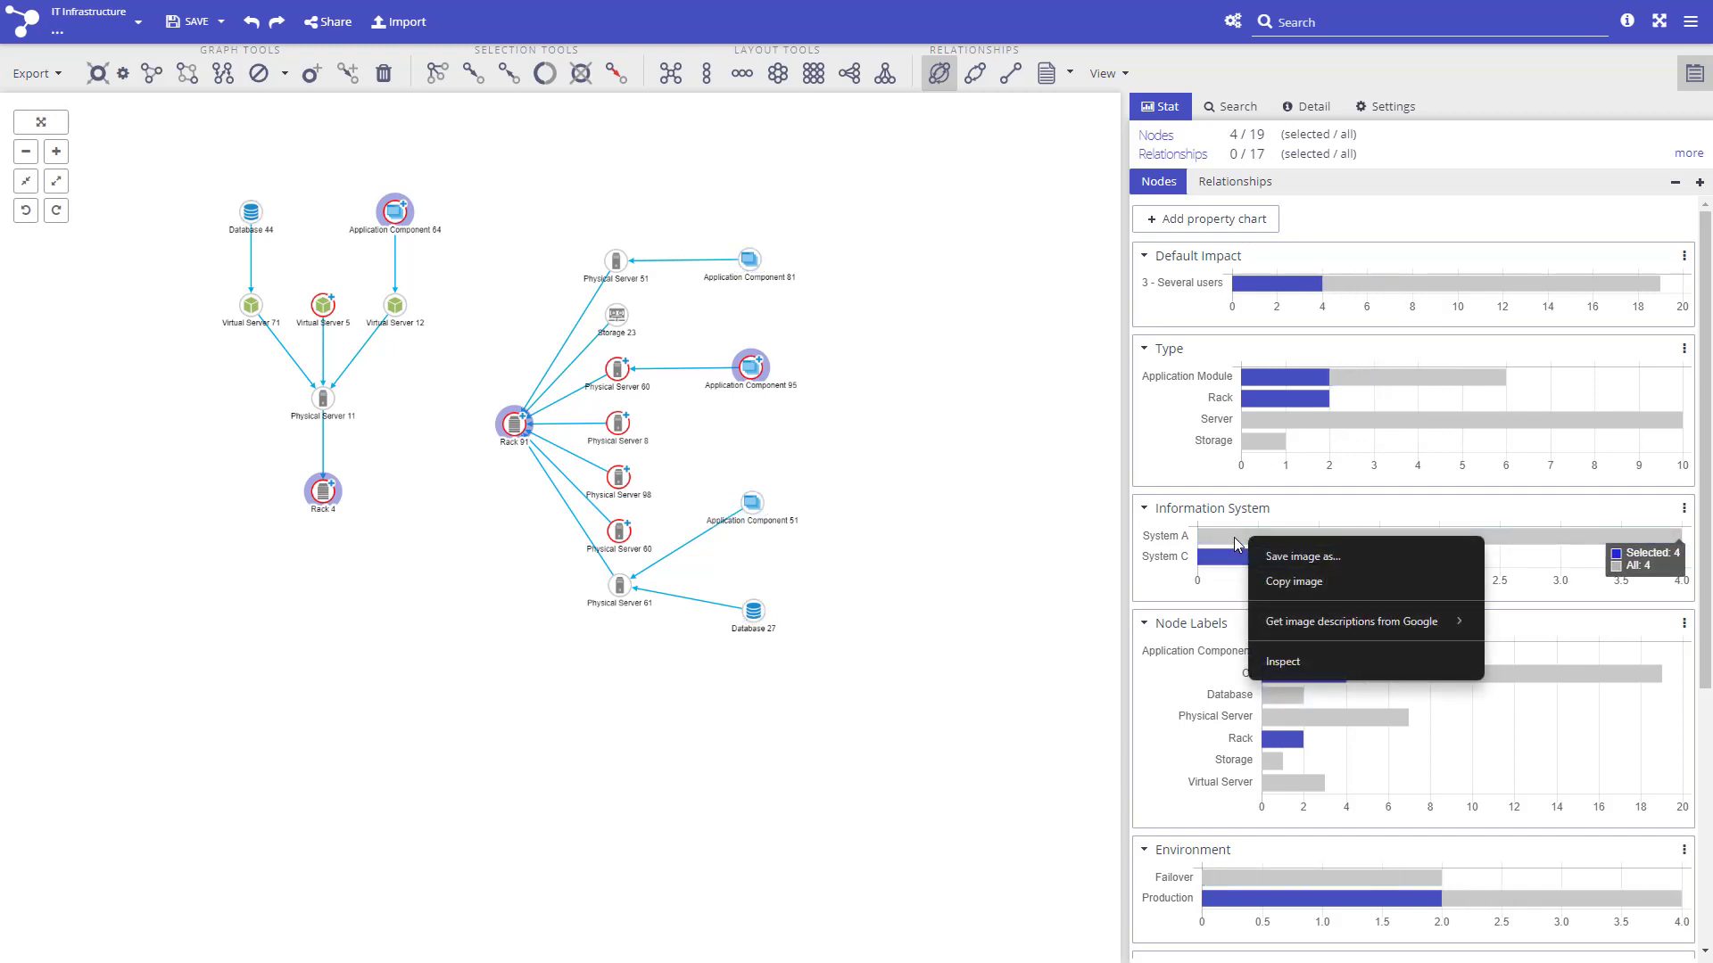
key("Escape")
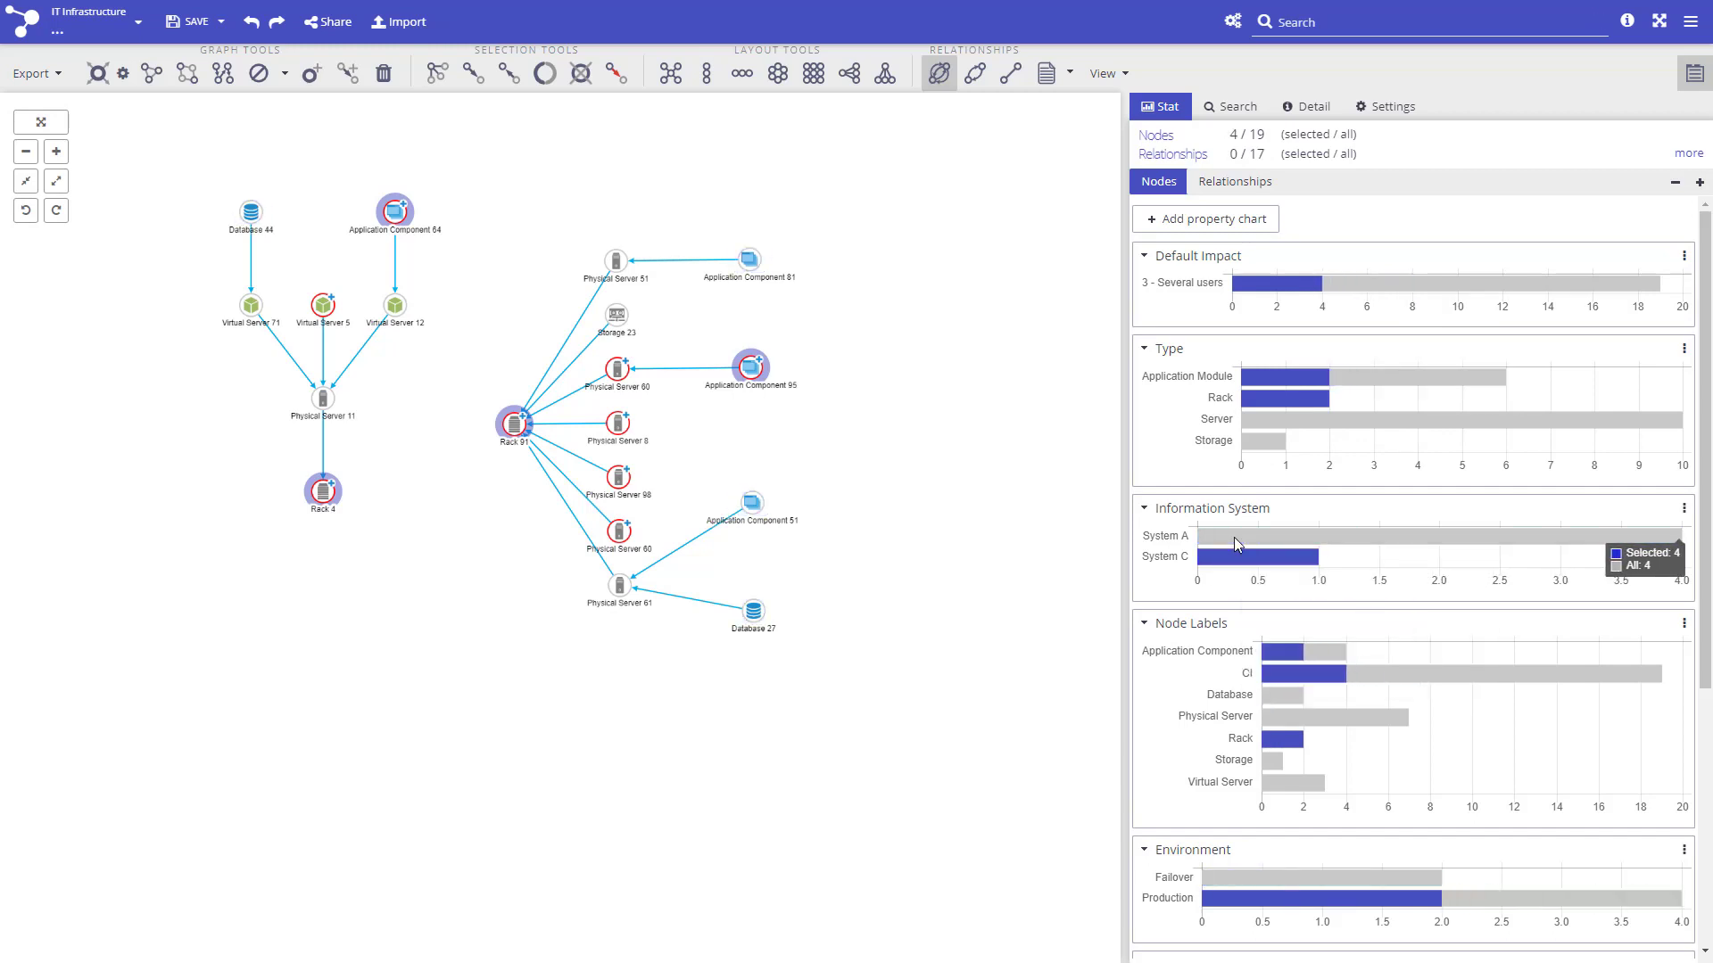
left_click(987, 657)
Step: Select the server and storage nodes directly attached to Rack 91, exclude the Storage type, and clear the selection
mouse_move(573, 214)
left_mouse_down()
mouse_move(669, 486)
mouse_move(589, 661)
mouse_move(567, 651)
left_mouse_up()
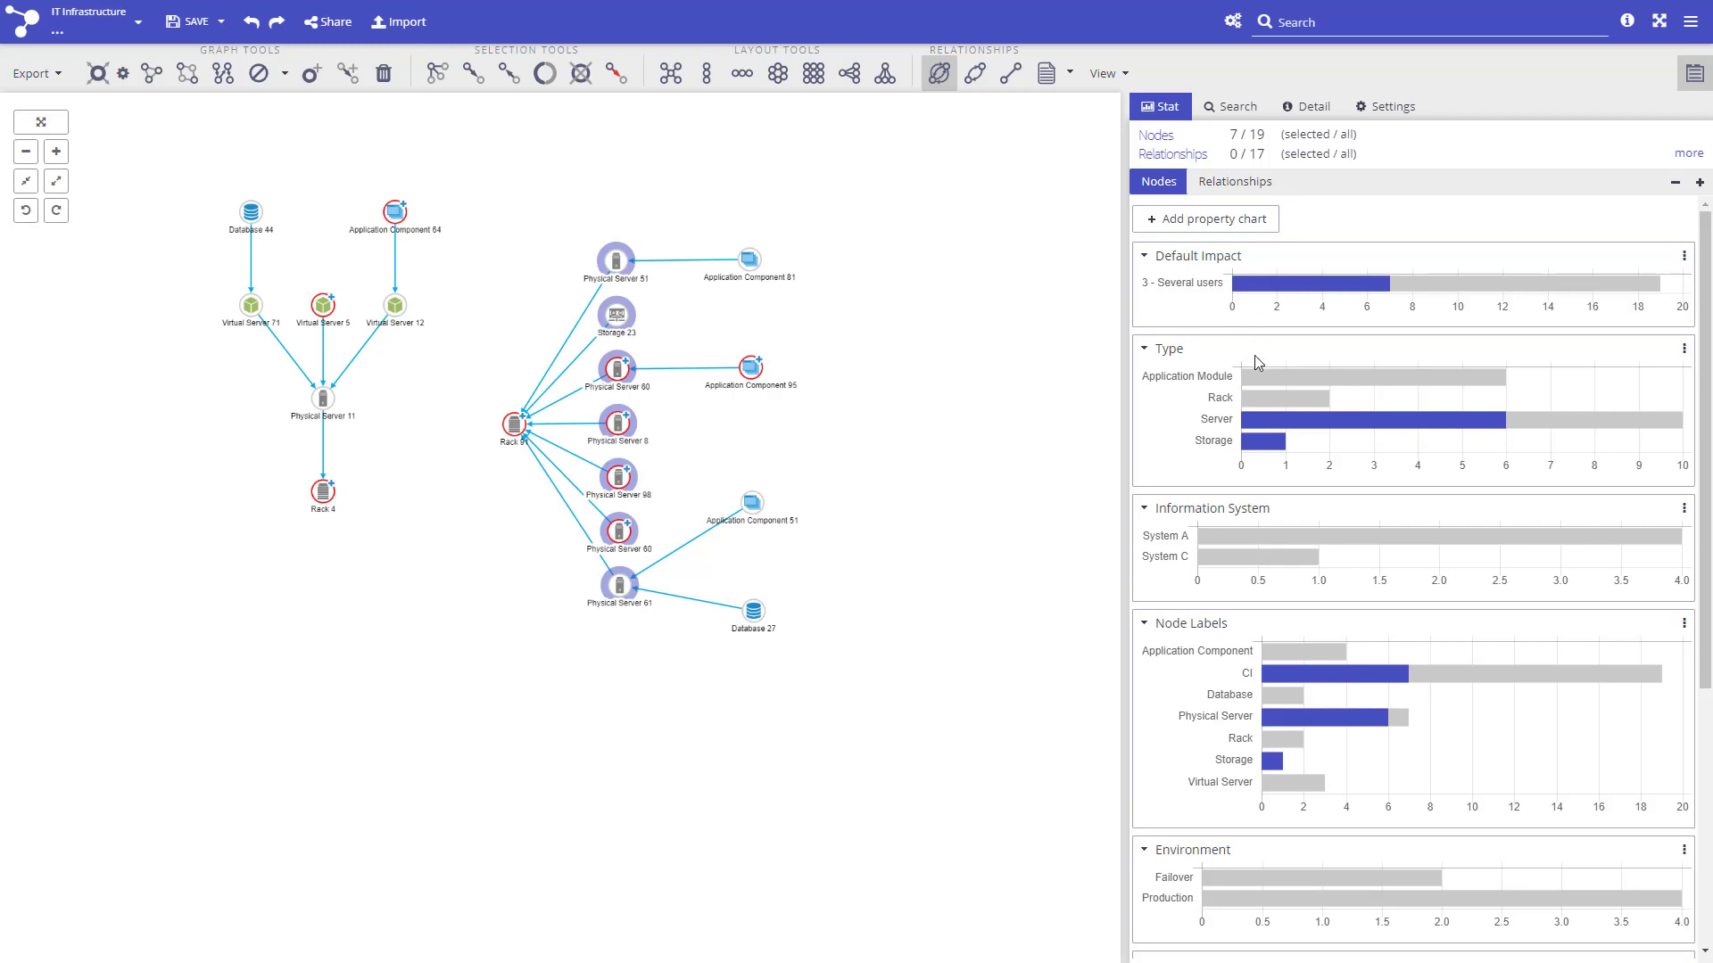
left_click(1263, 453)
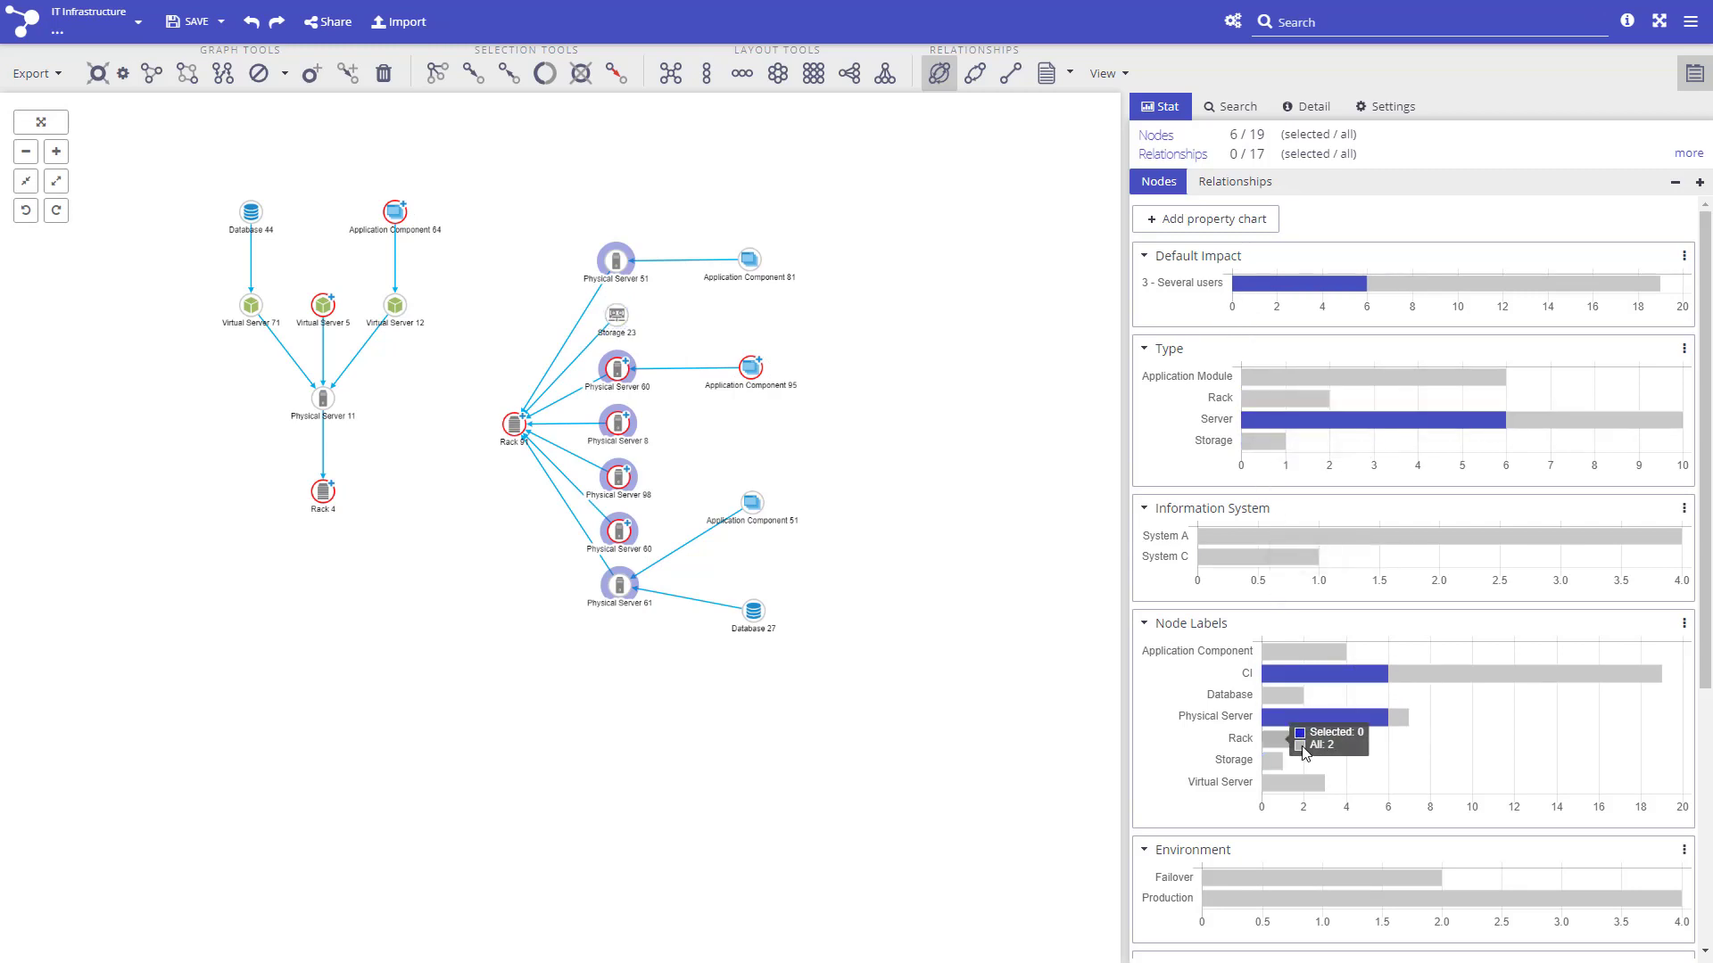
scroll(1303, 754, "down", 3)
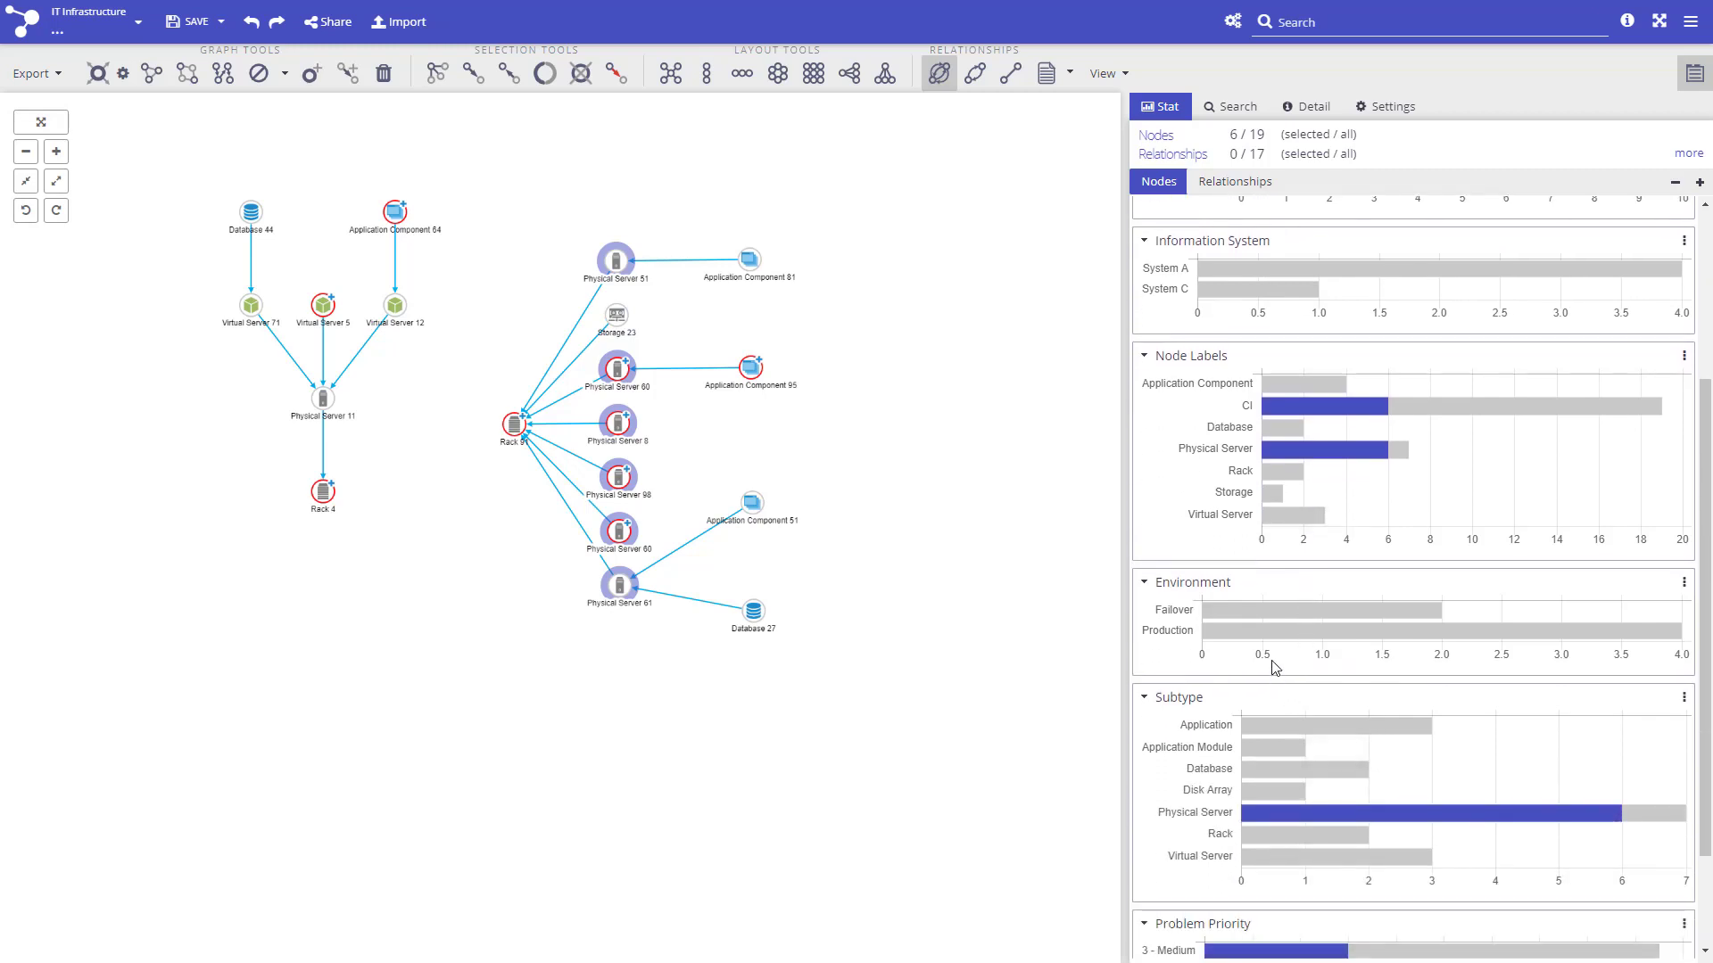
left_click(976, 595)
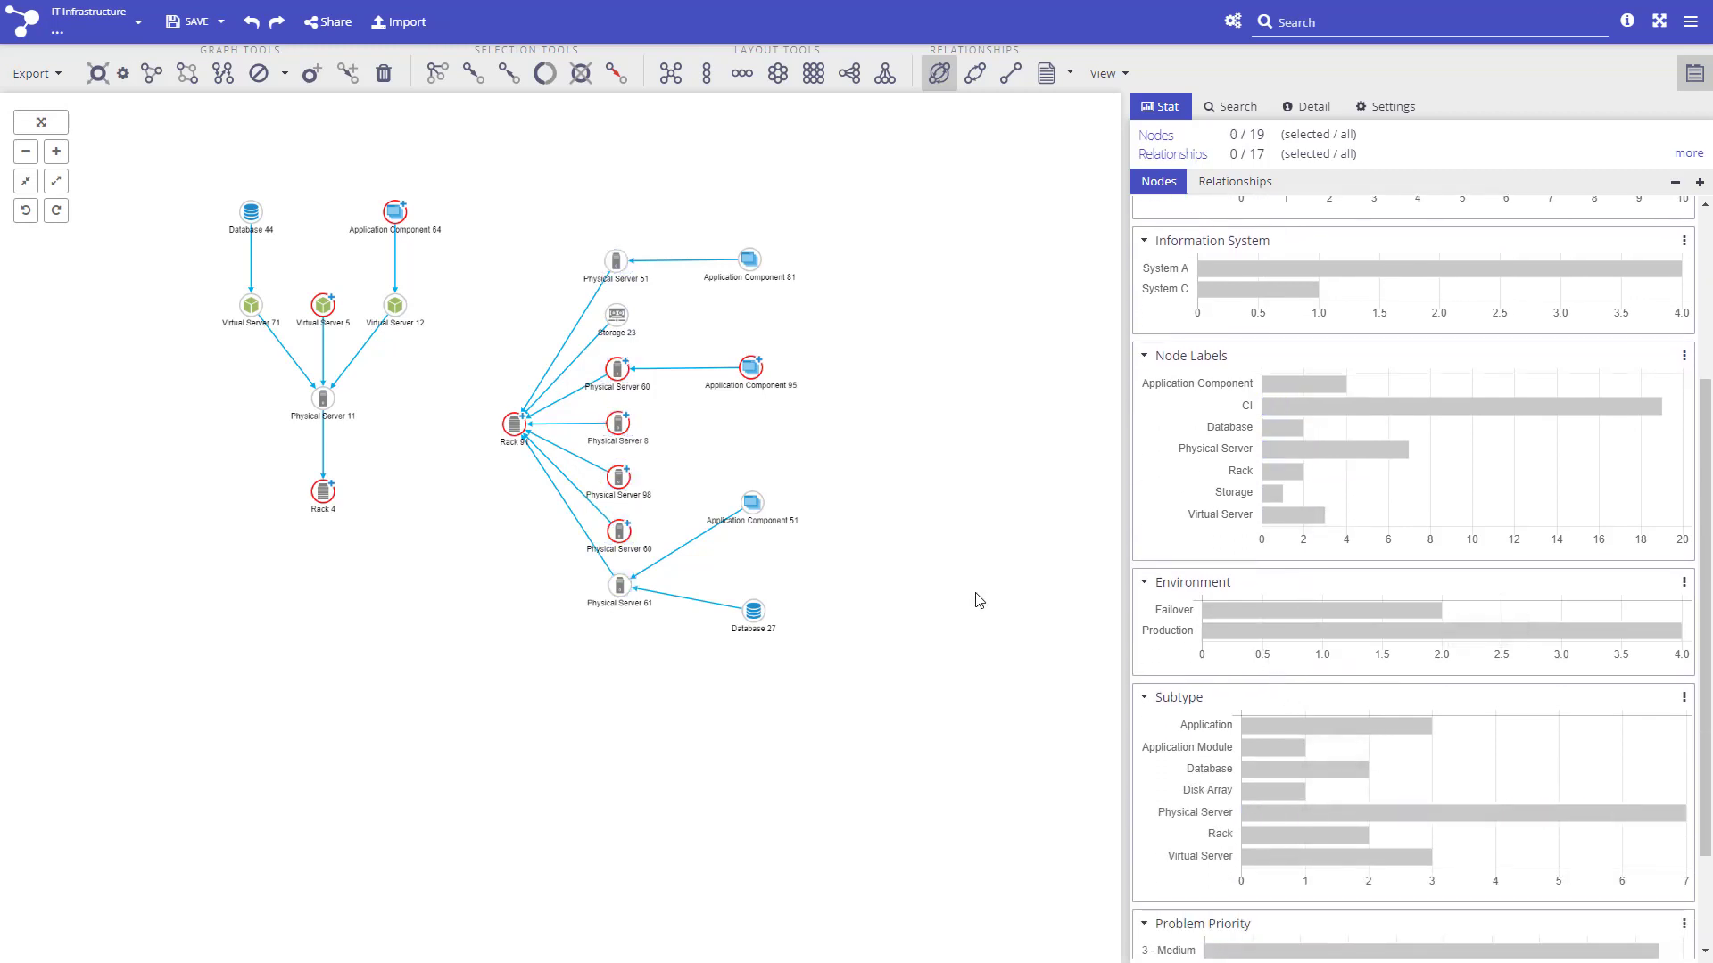
Step: Select the nodes of the Failover environment and exclude those with the Application subtype
left_click(1237, 611)
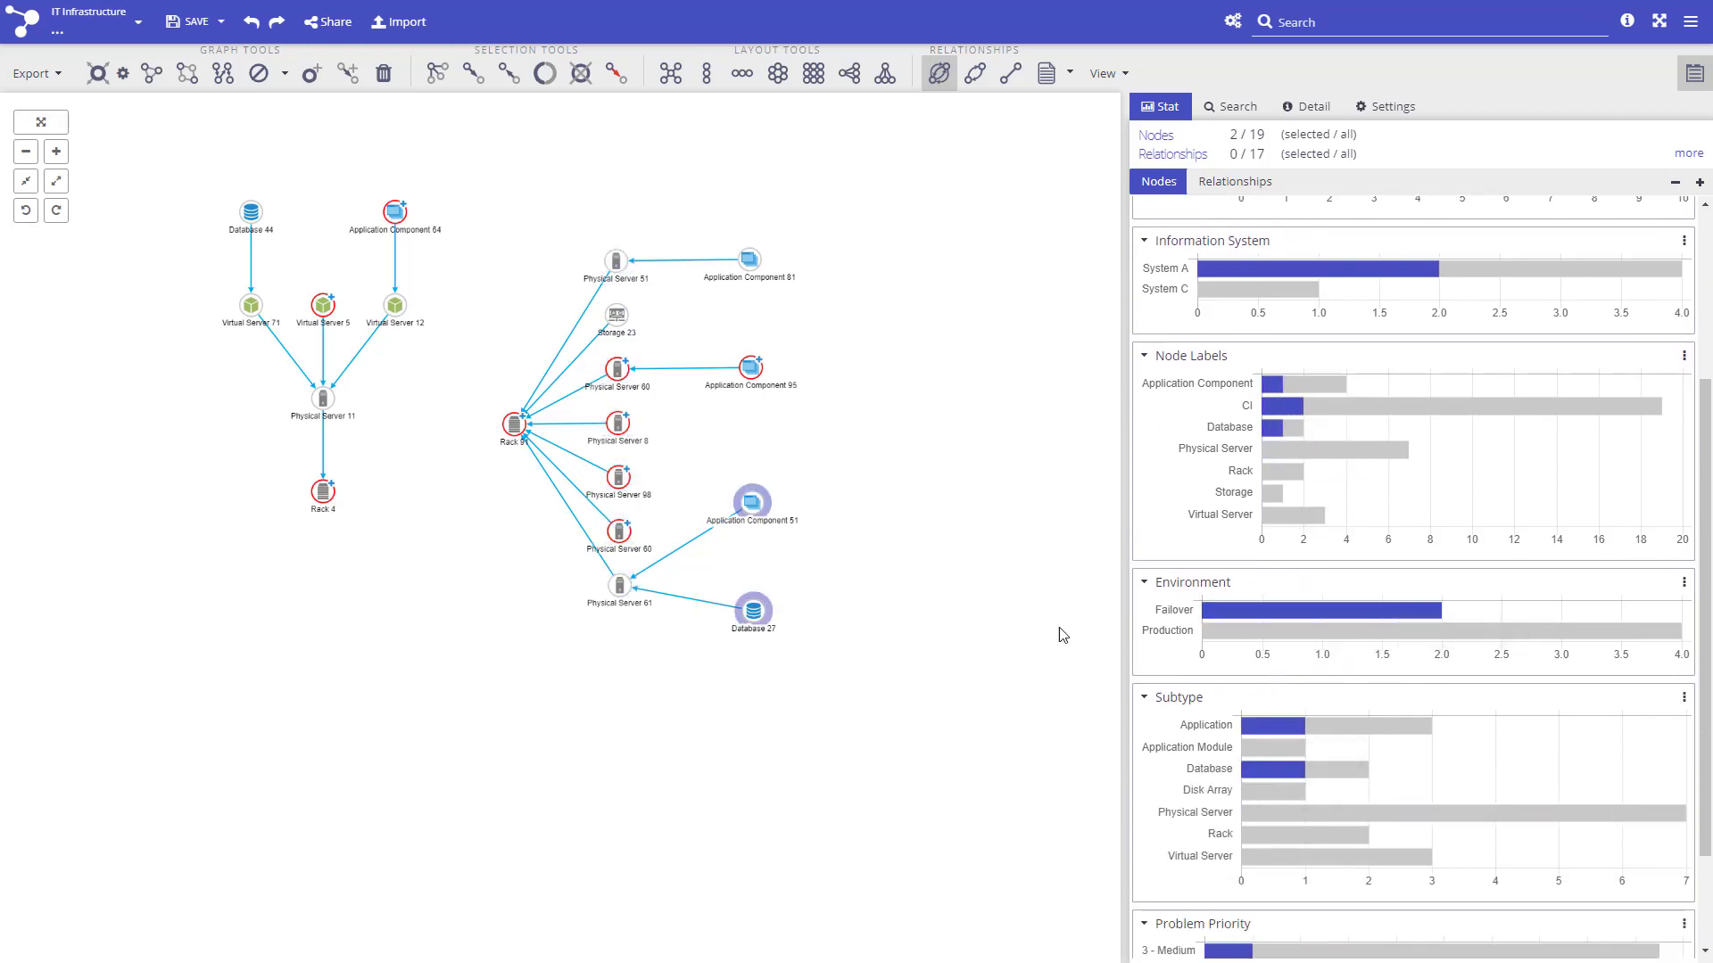
scroll(1159, 656, "down", 1)
left_click(1271, 640)
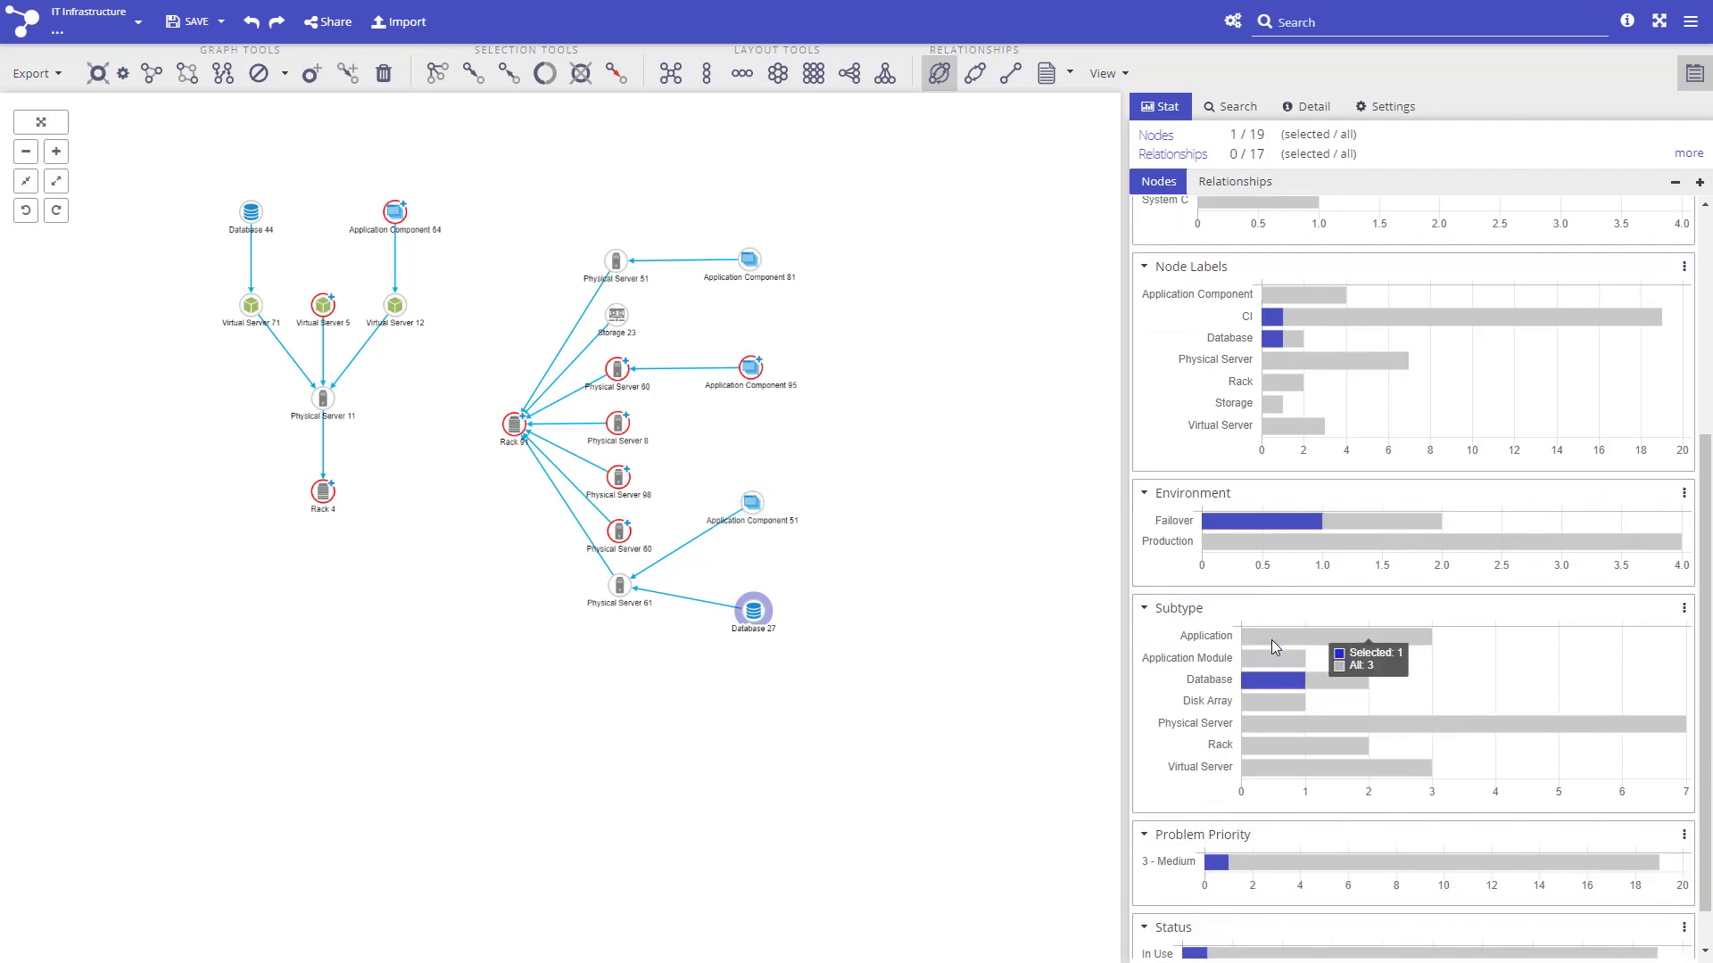
Step: Examine the detailed properties of Database 27 and Application Component 51, and return to the statistics with nothing selected
scroll(754, 612, "up", 5)
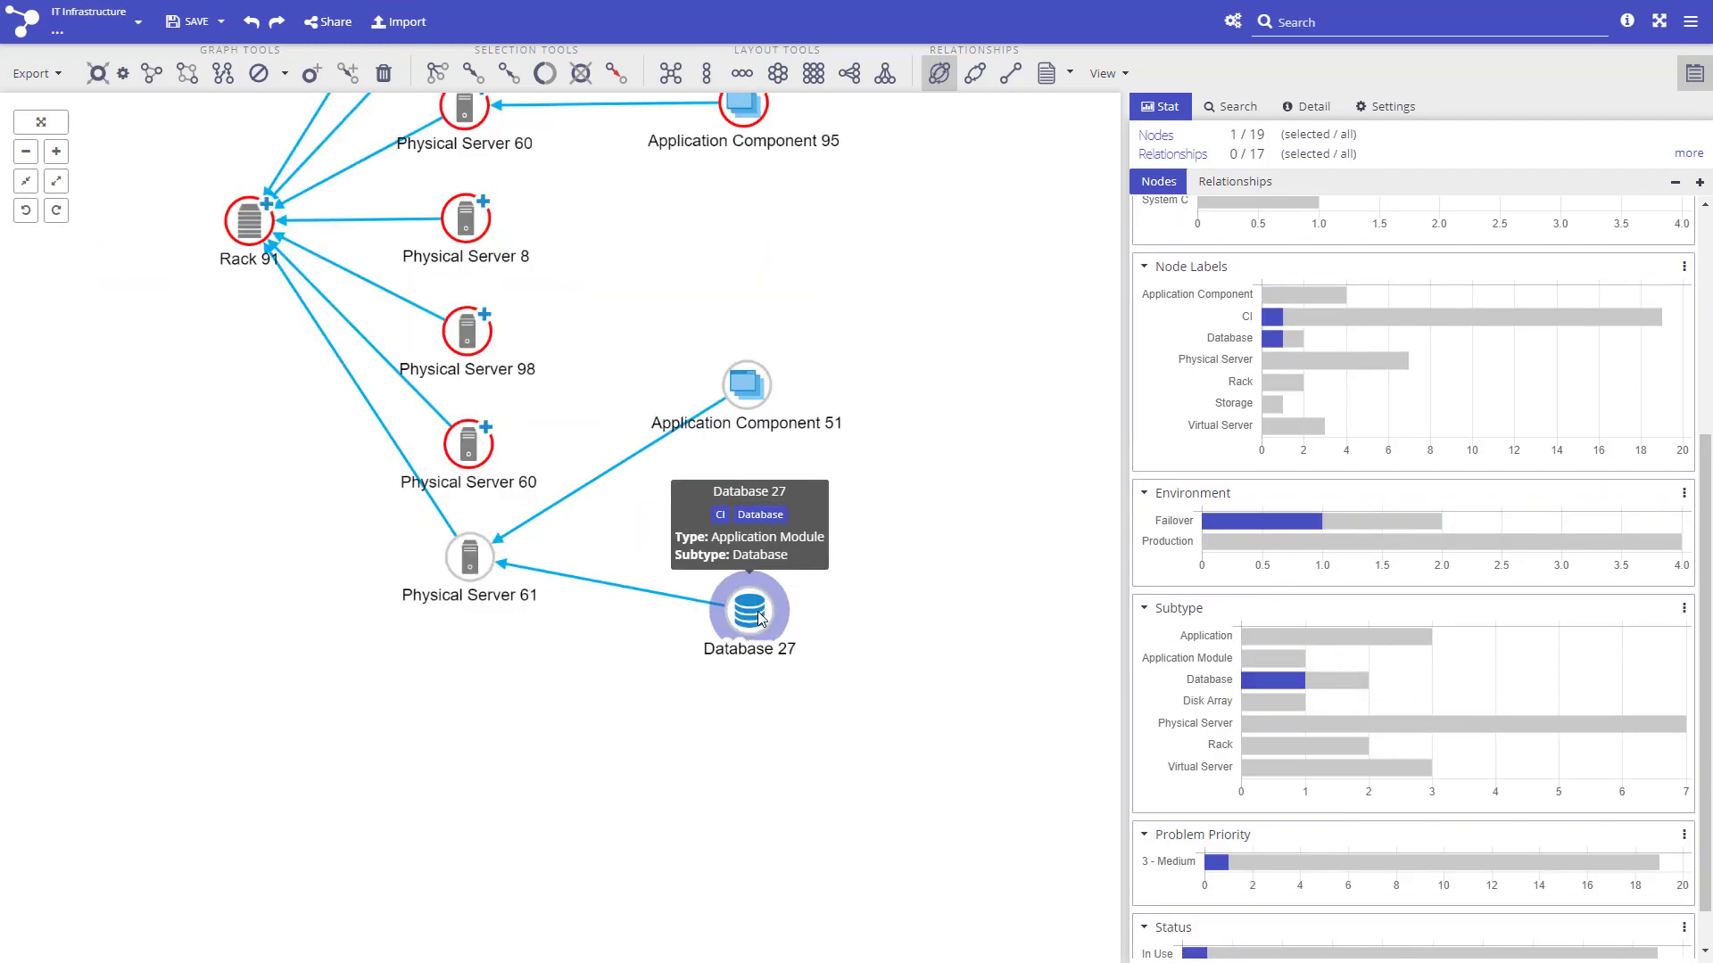
left_click(1307, 106)
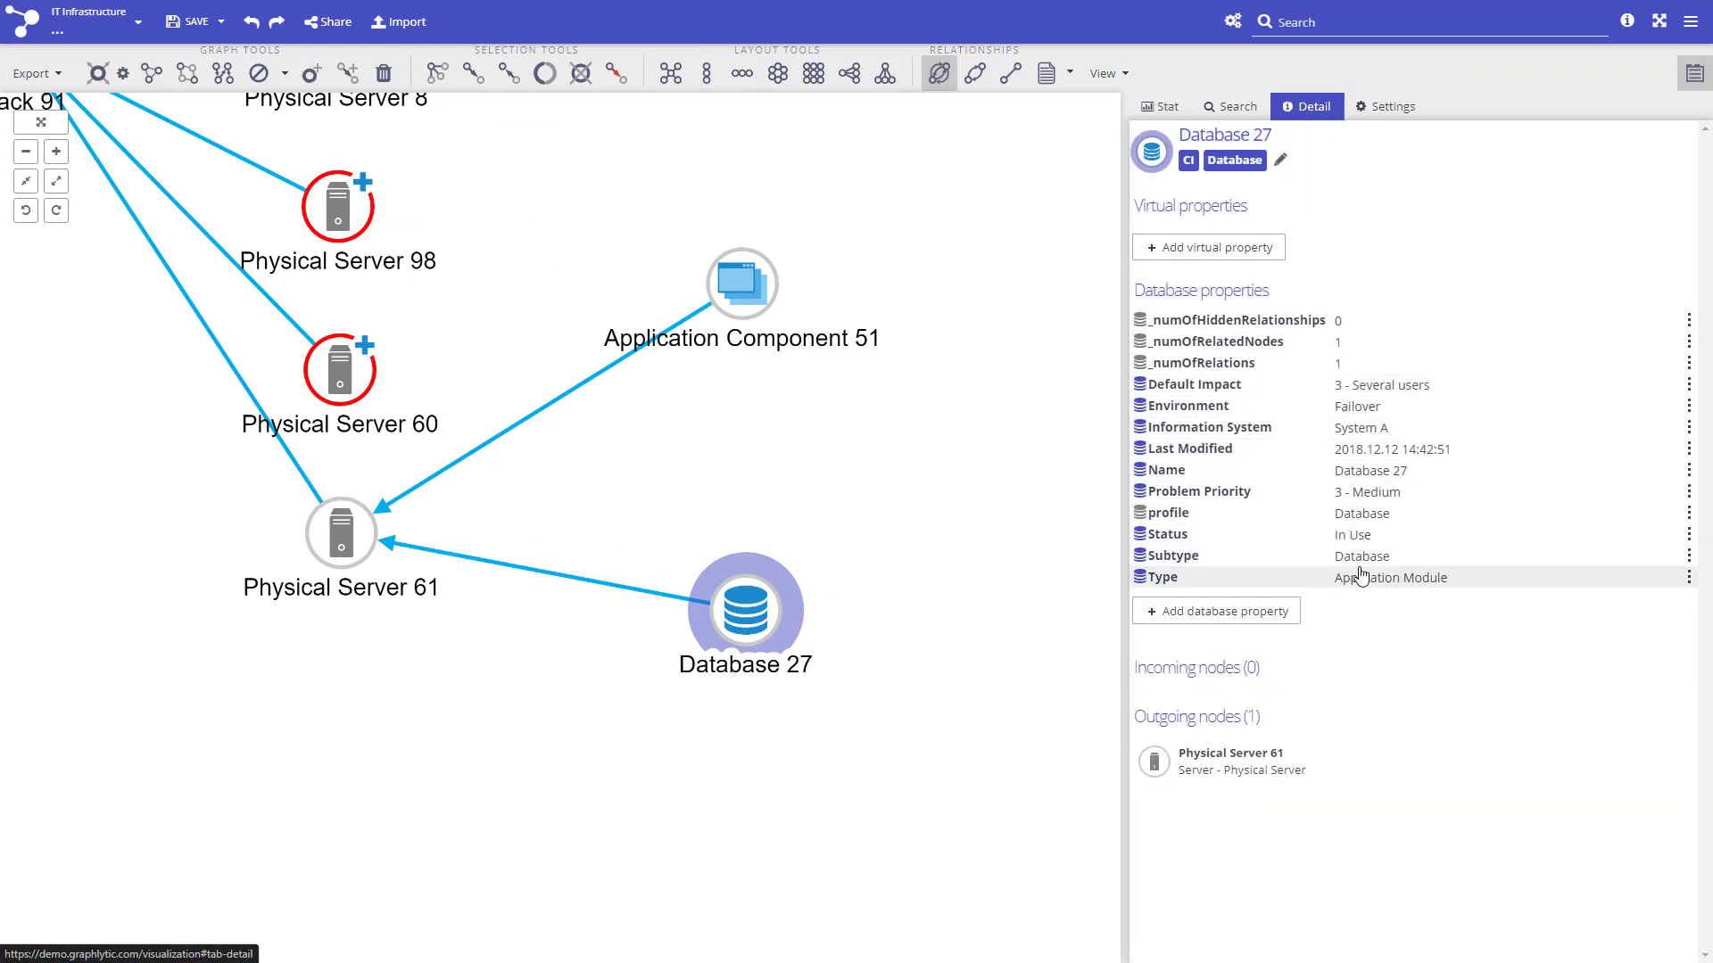
left_click(754, 306)
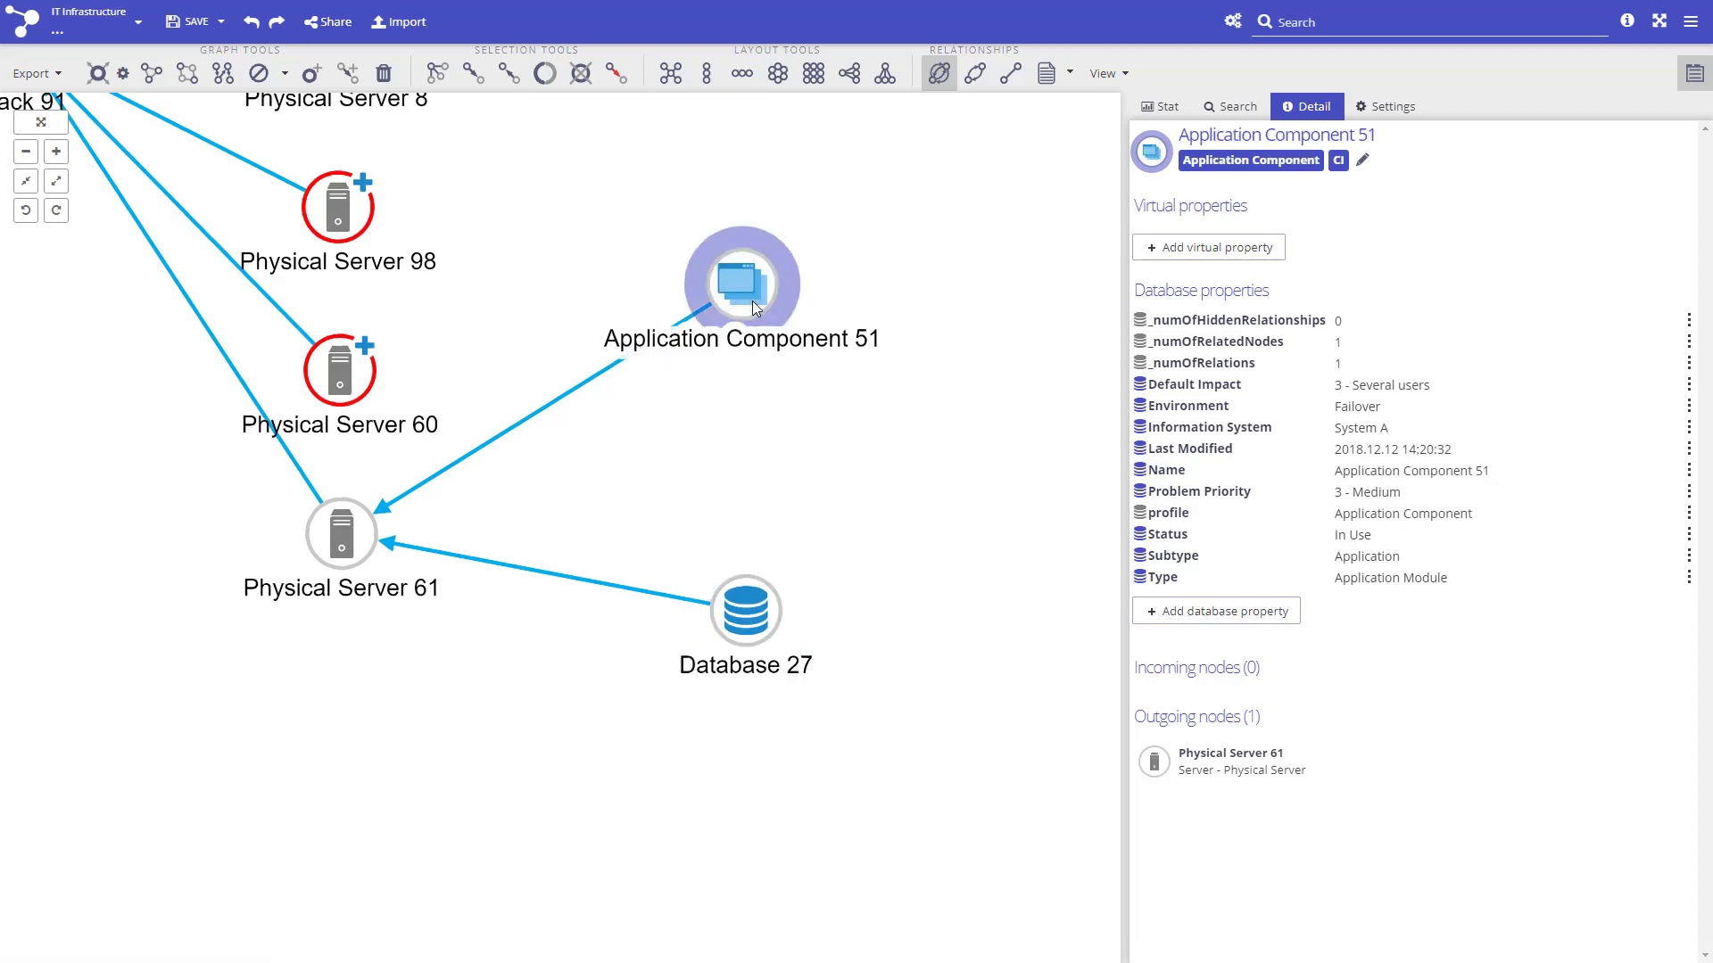
left_click(628, 360)
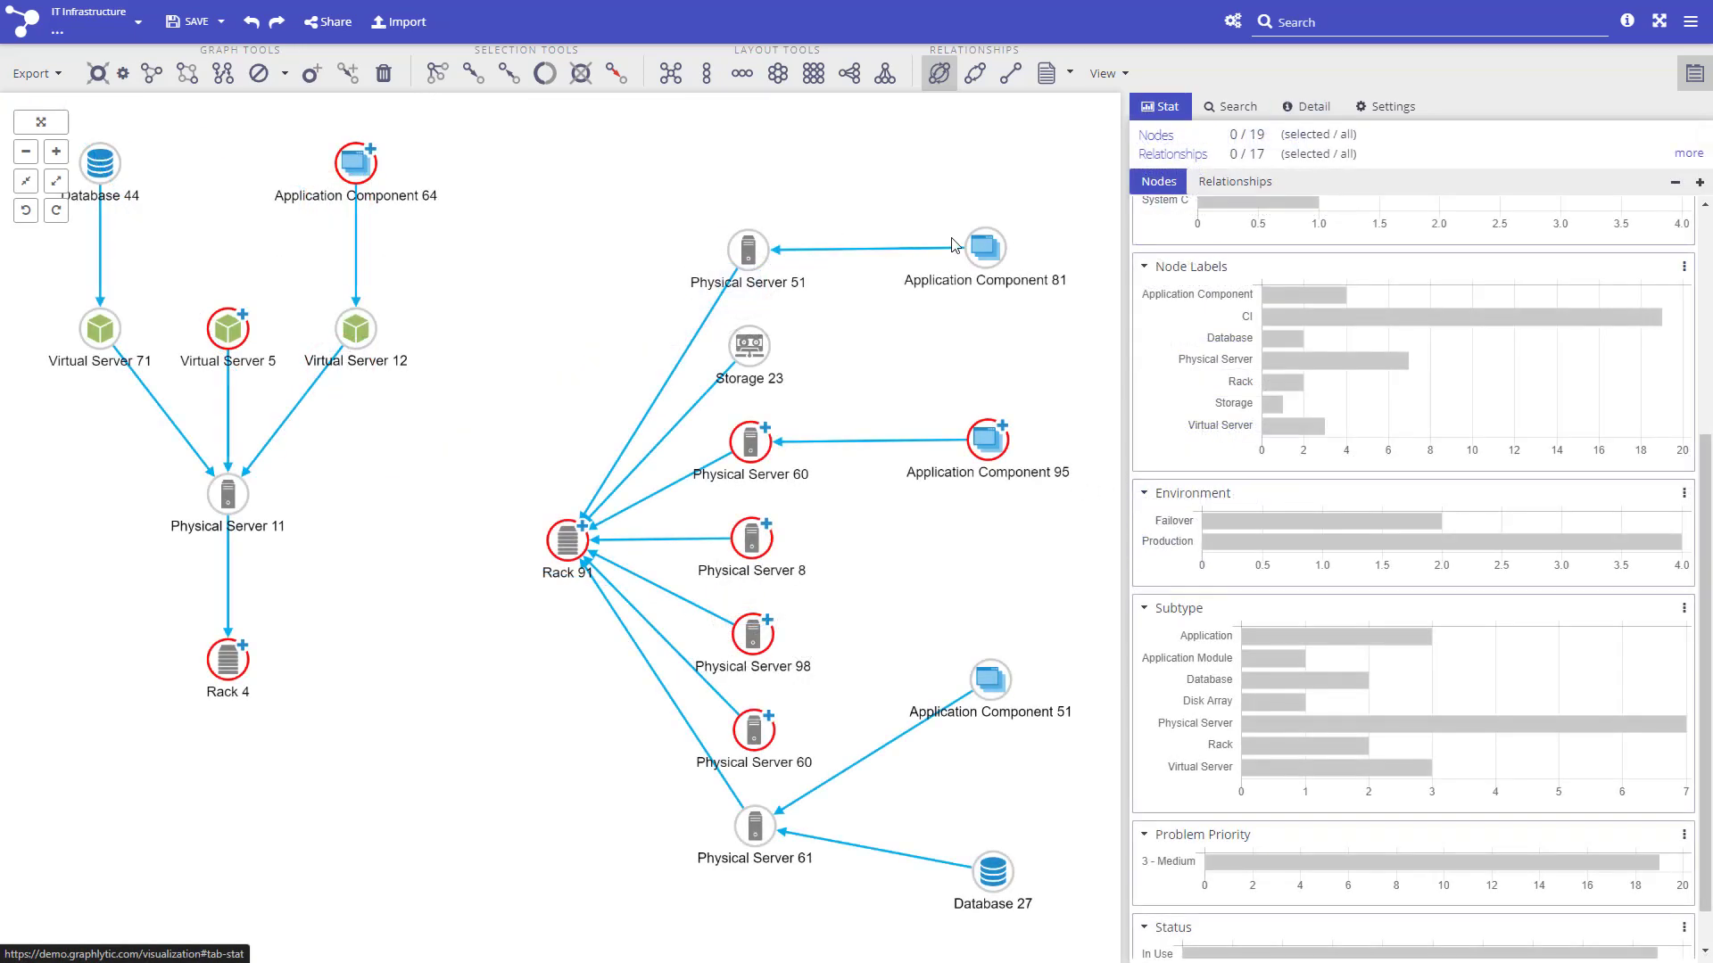
Step: Select Application Component 81 and extend the selection through successive neighbours until the entire Rack 91 cluster is selected
left_click(990, 254)
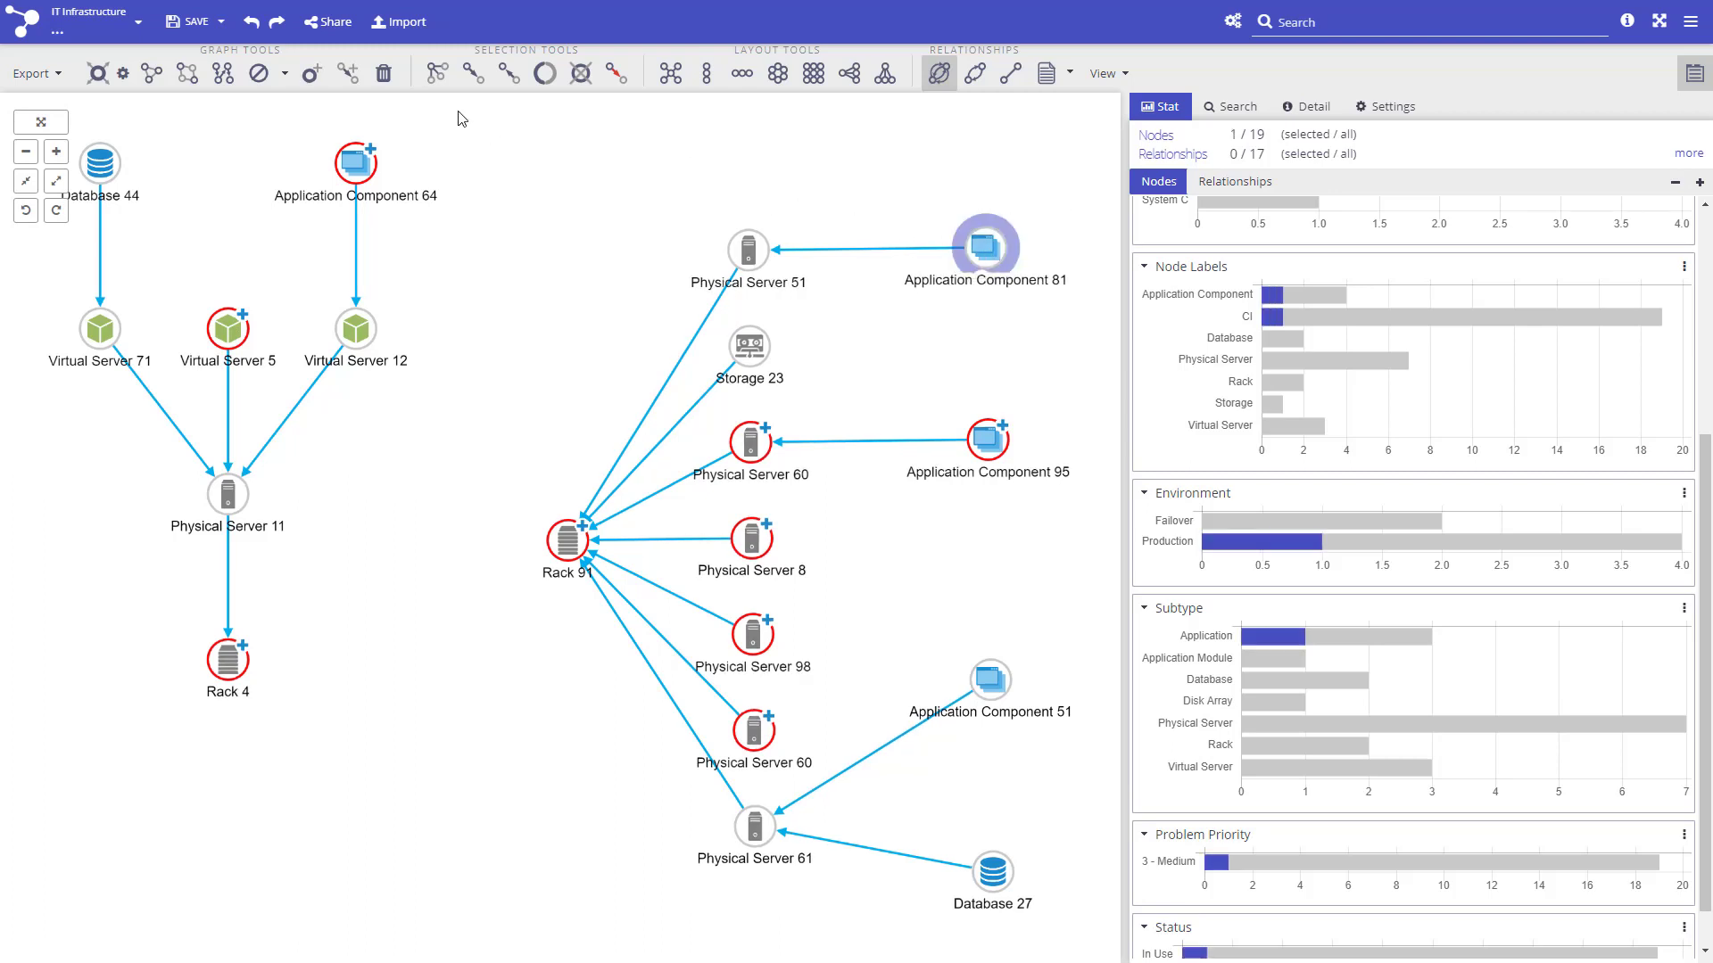
left_click(437, 73)
left_click(437, 73)
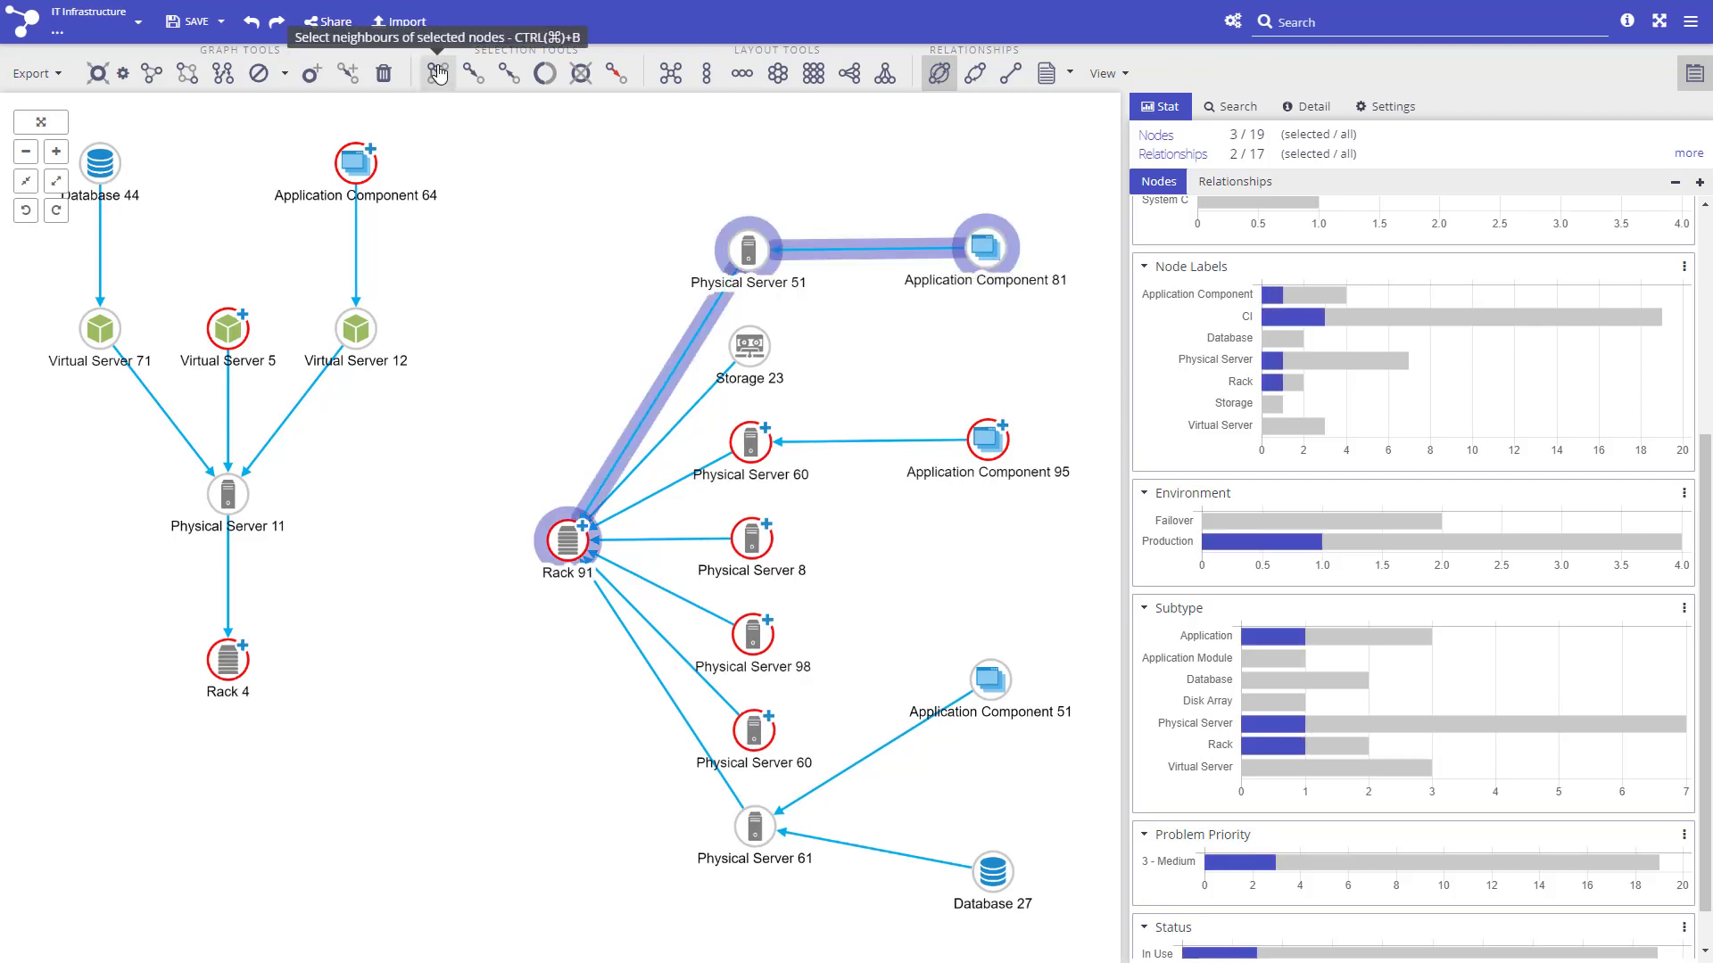
left_click(437, 73)
left_click(437, 74)
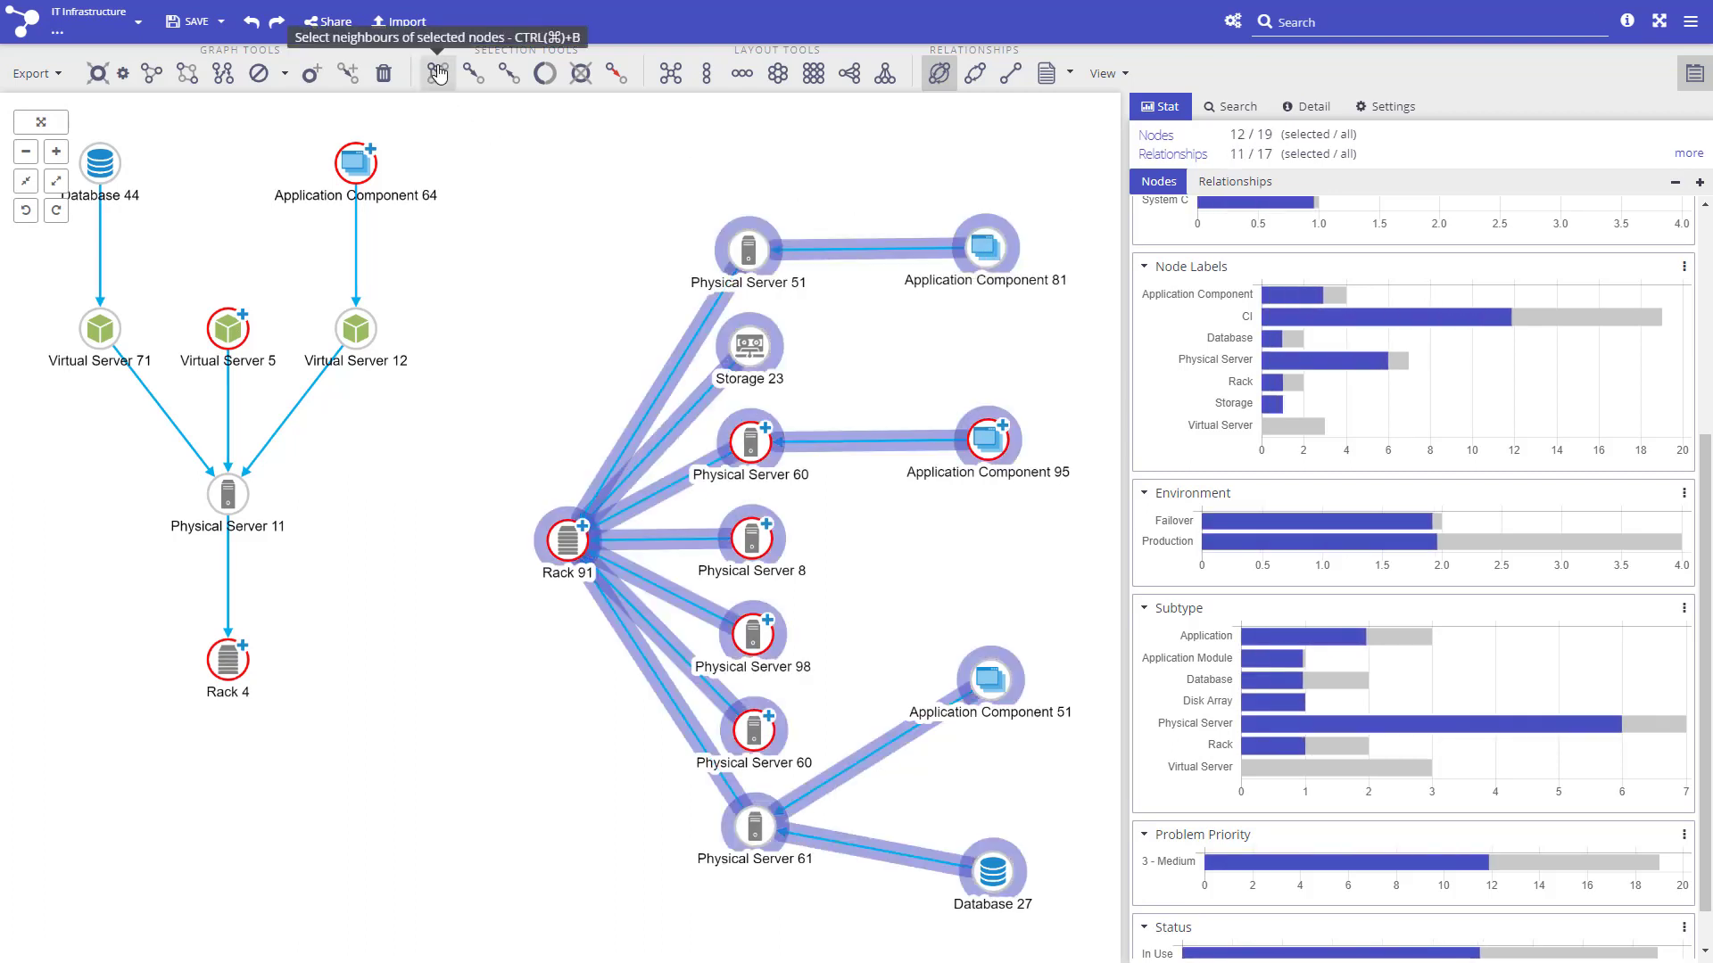
Step: Select only Application Component 64 and extend the selection along outgoing relationships down to Rack 4
left_click(513, 279)
left_click(367, 170)
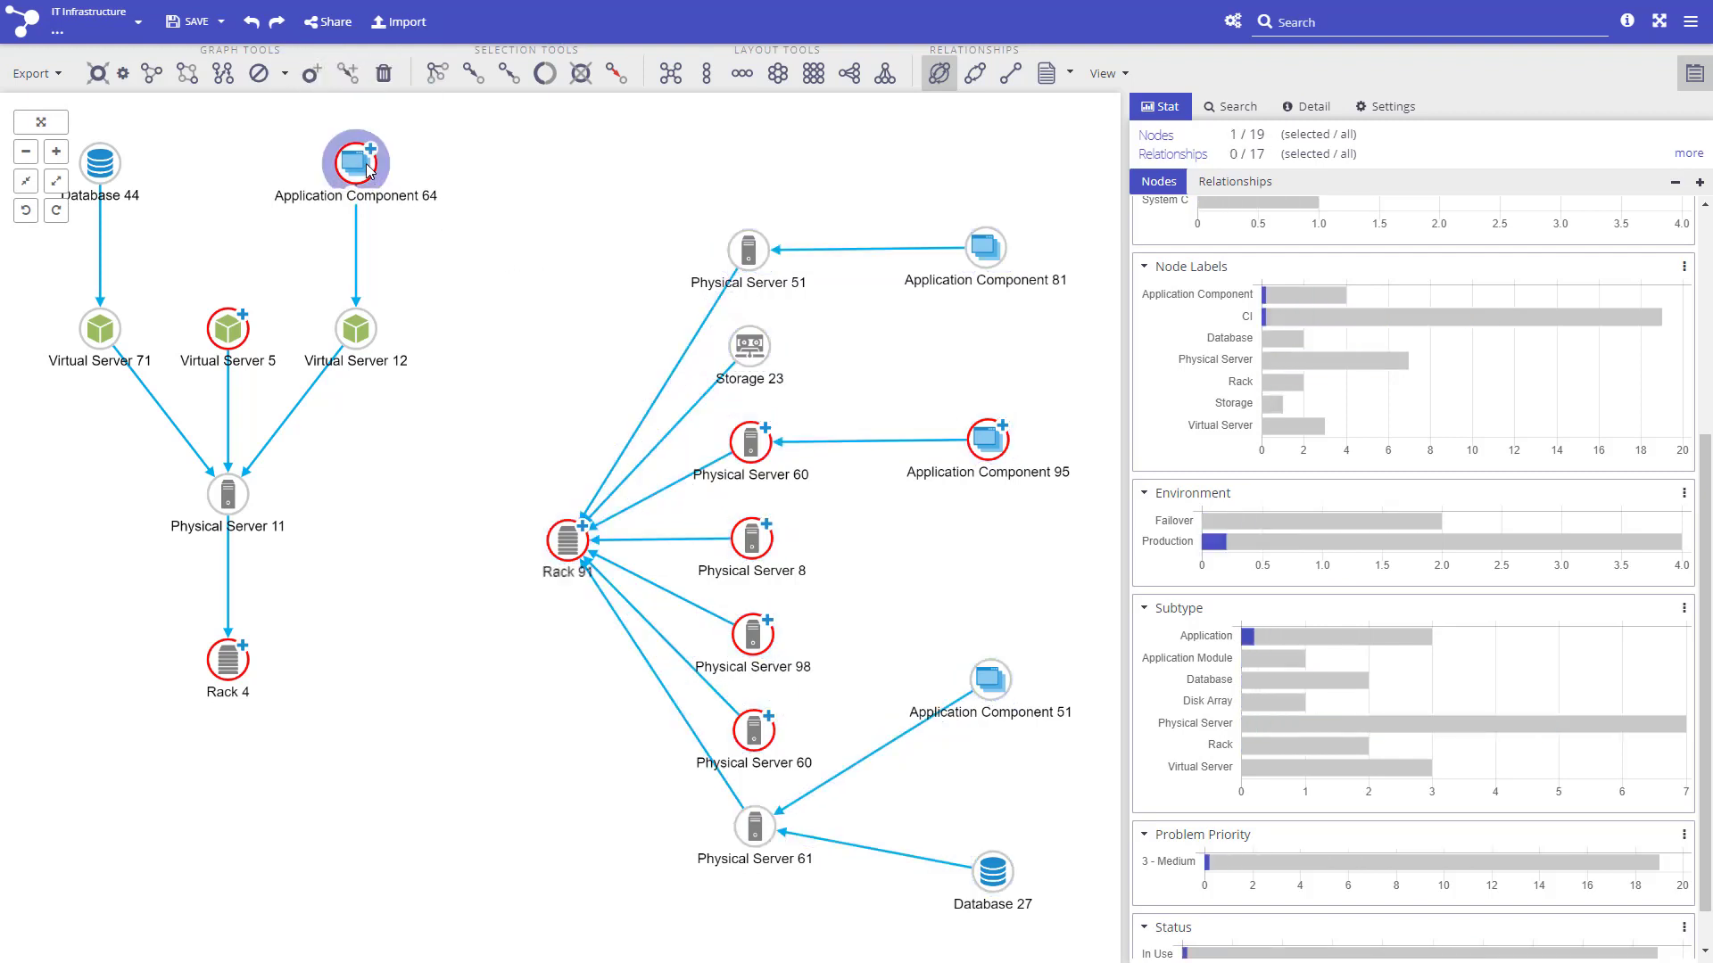
left_click(474, 75)
left_click(474, 75)
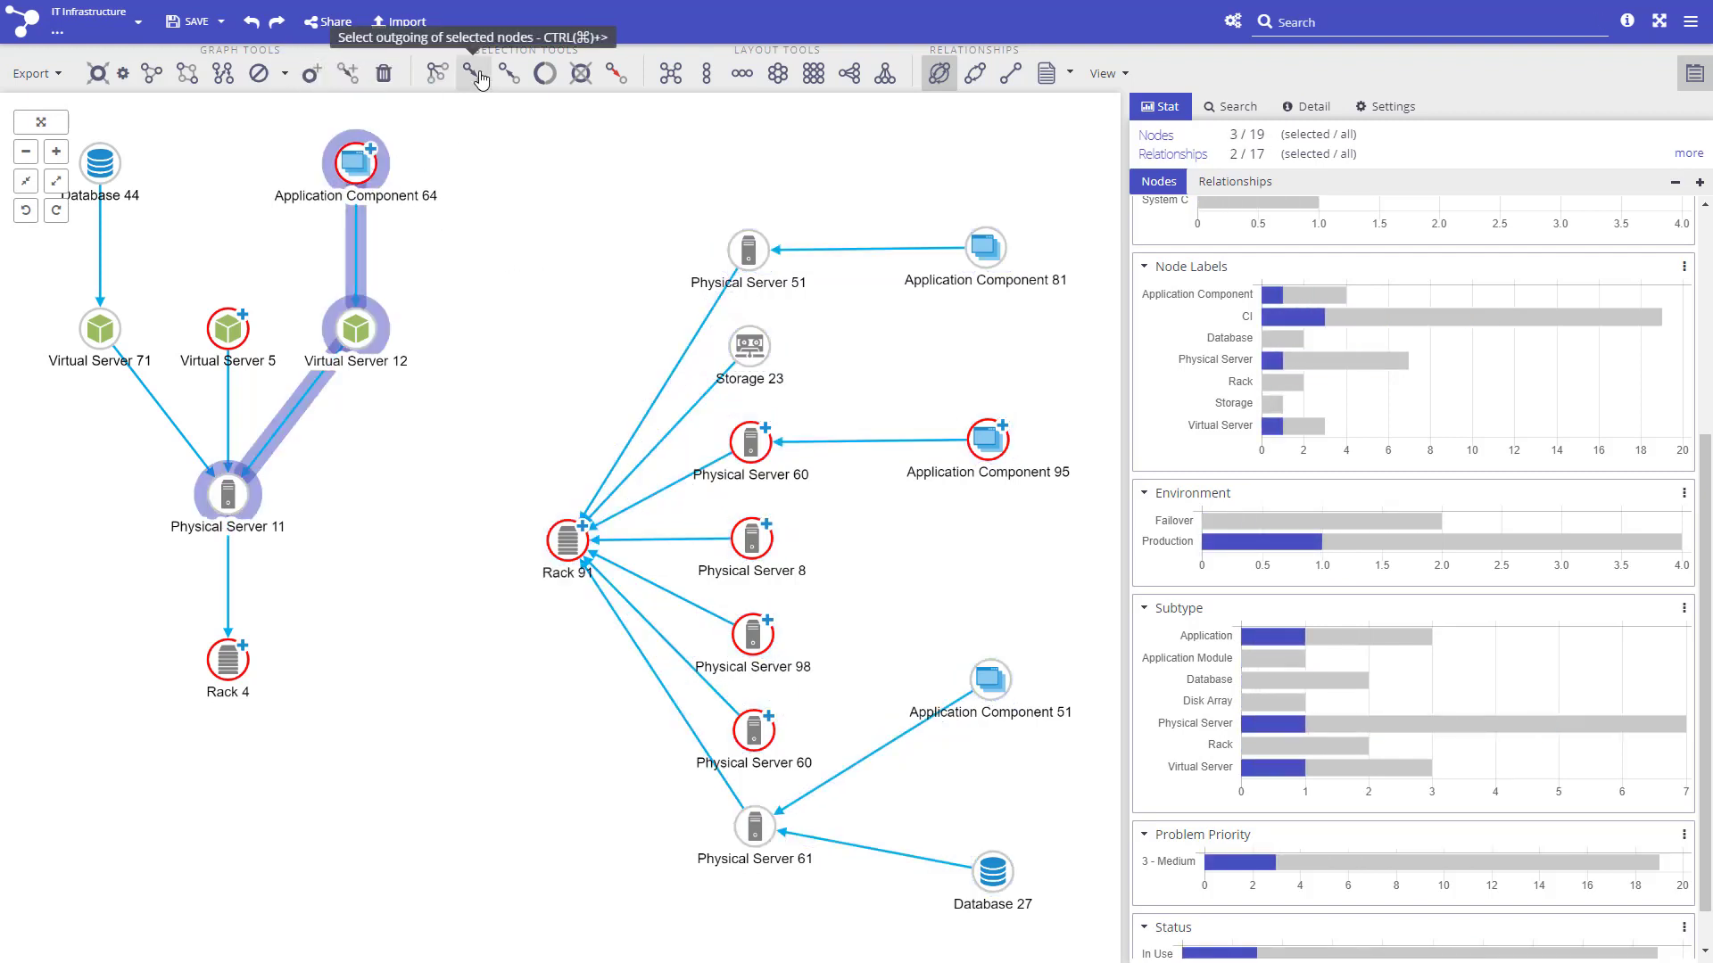
left_click(473, 75)
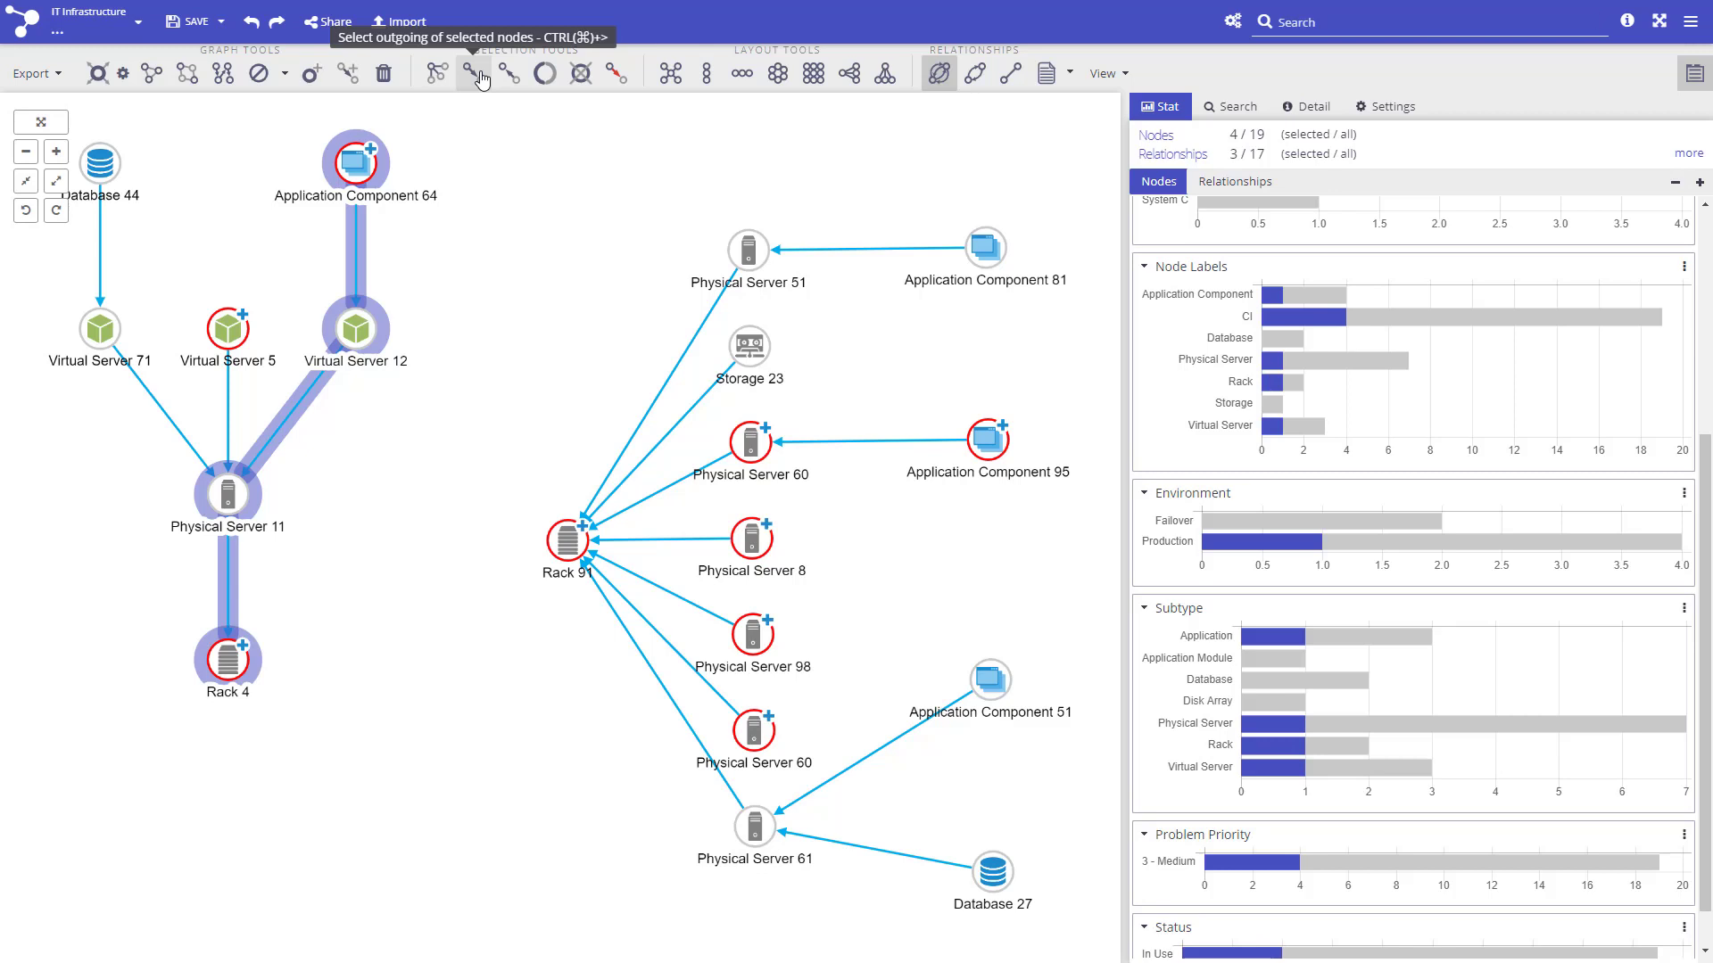
Step: Invert the node selection, invert it back to the Application Component 64 path, and clear it
left_click(544, 77)
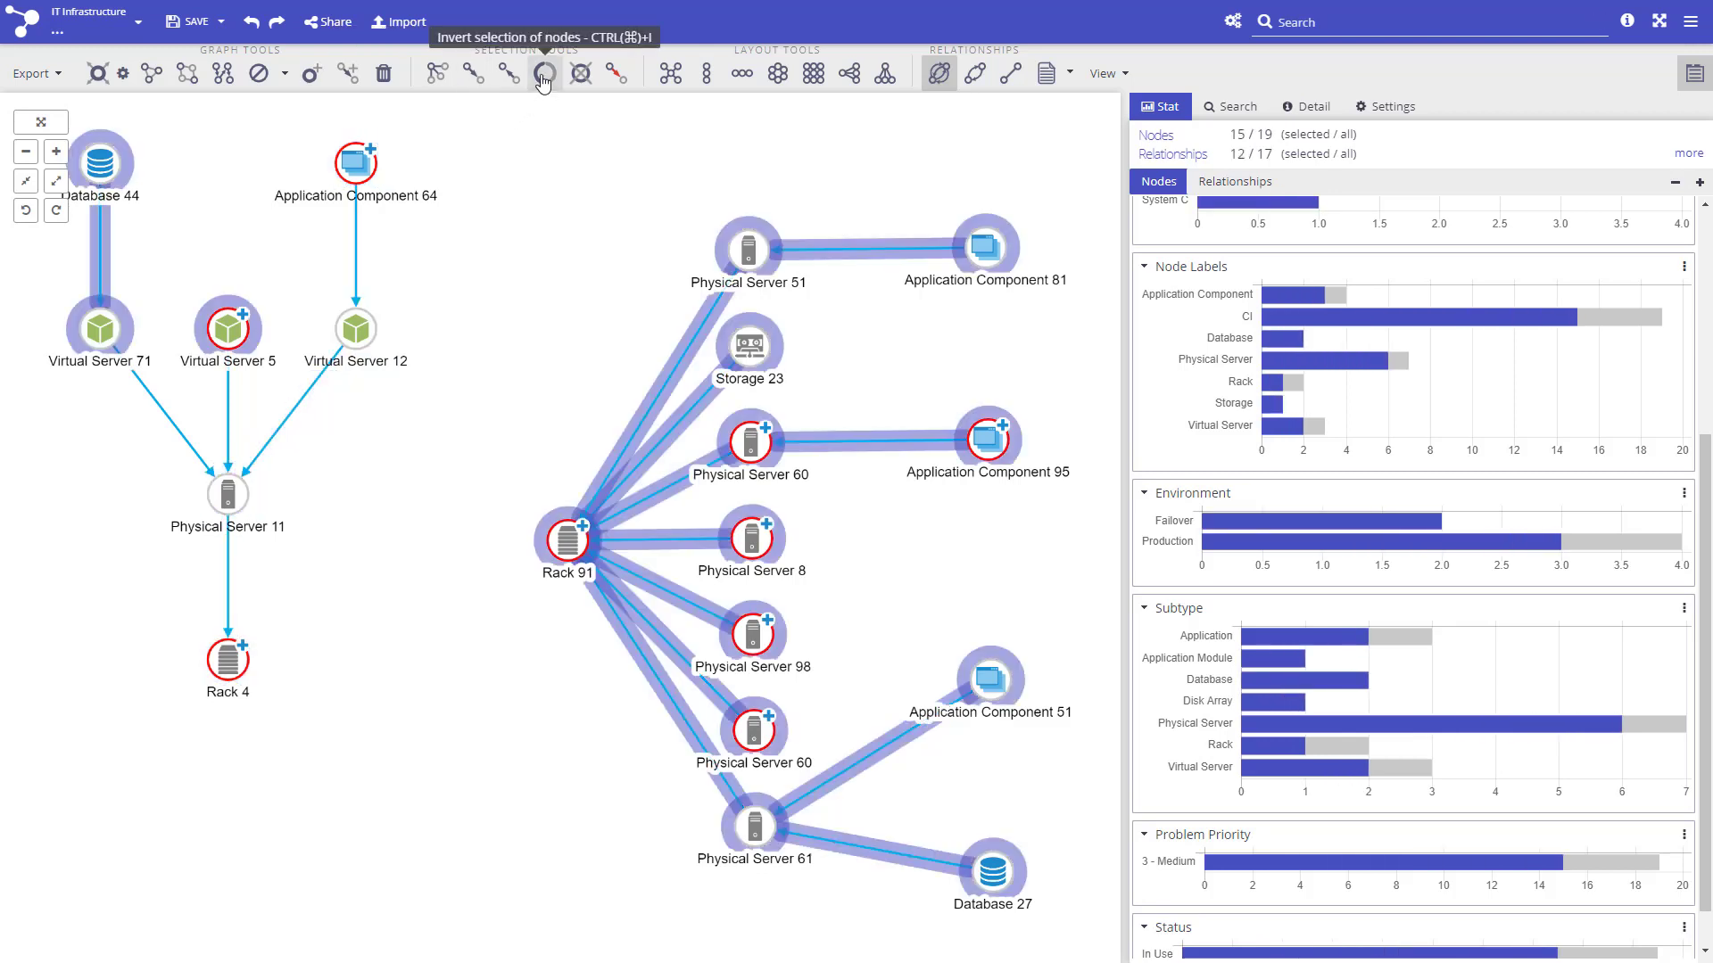
left_click(544, 76)
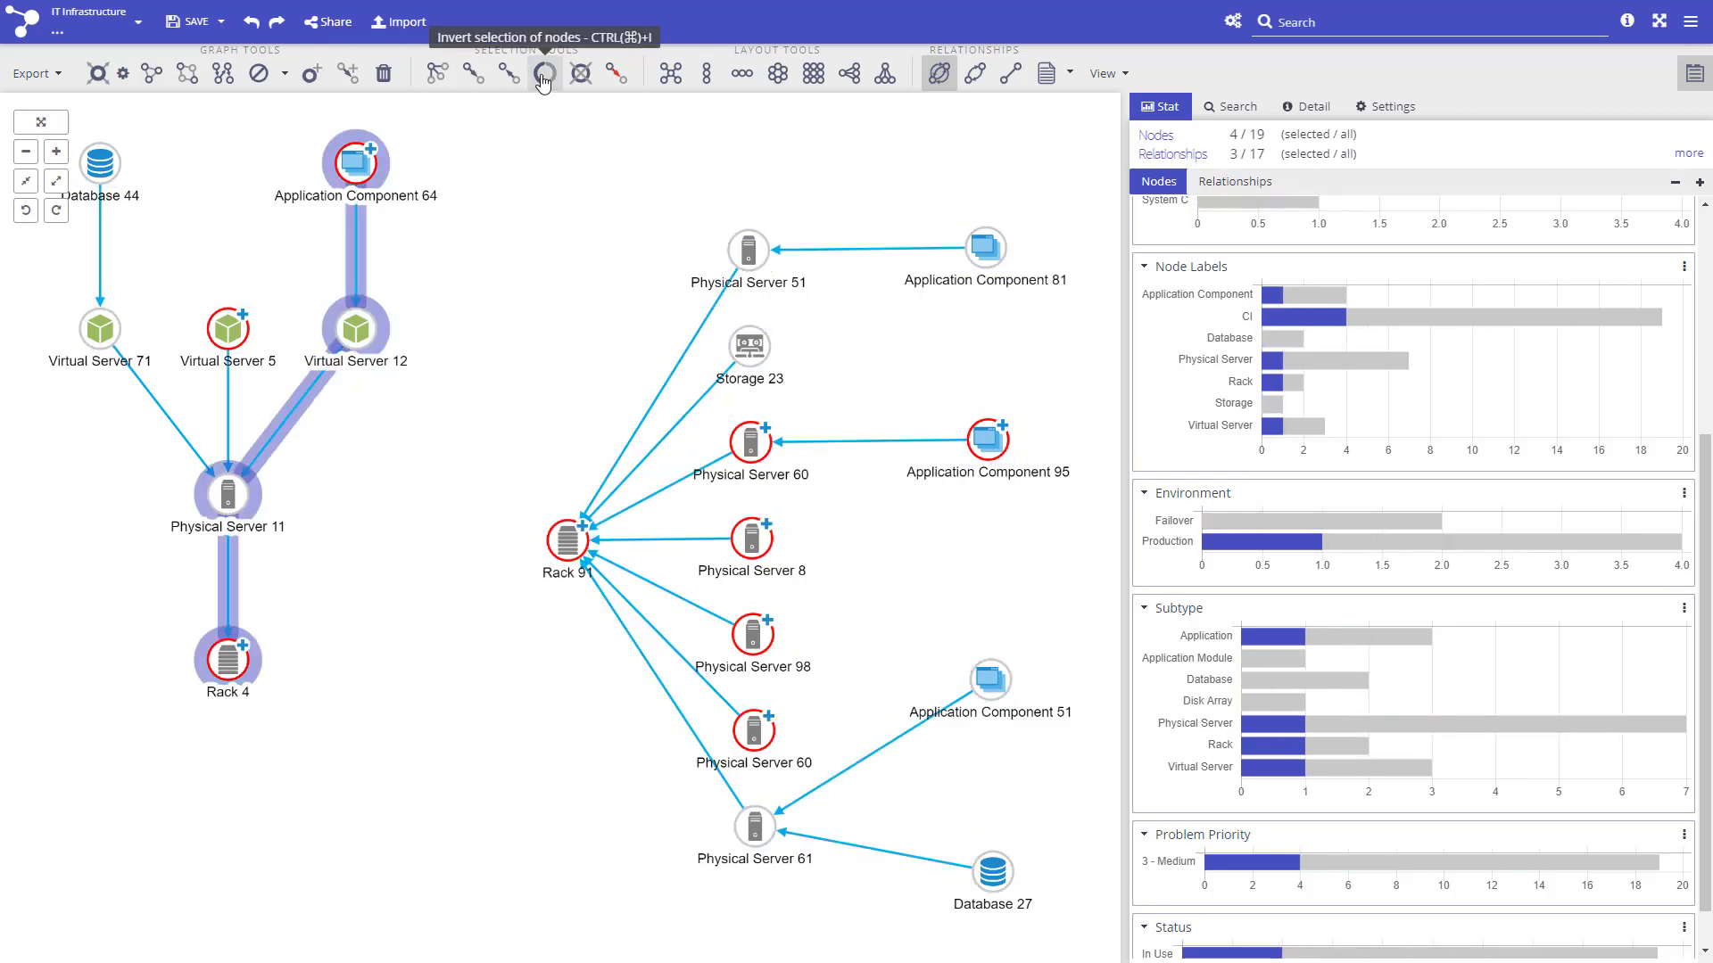
left_click(583, 80)
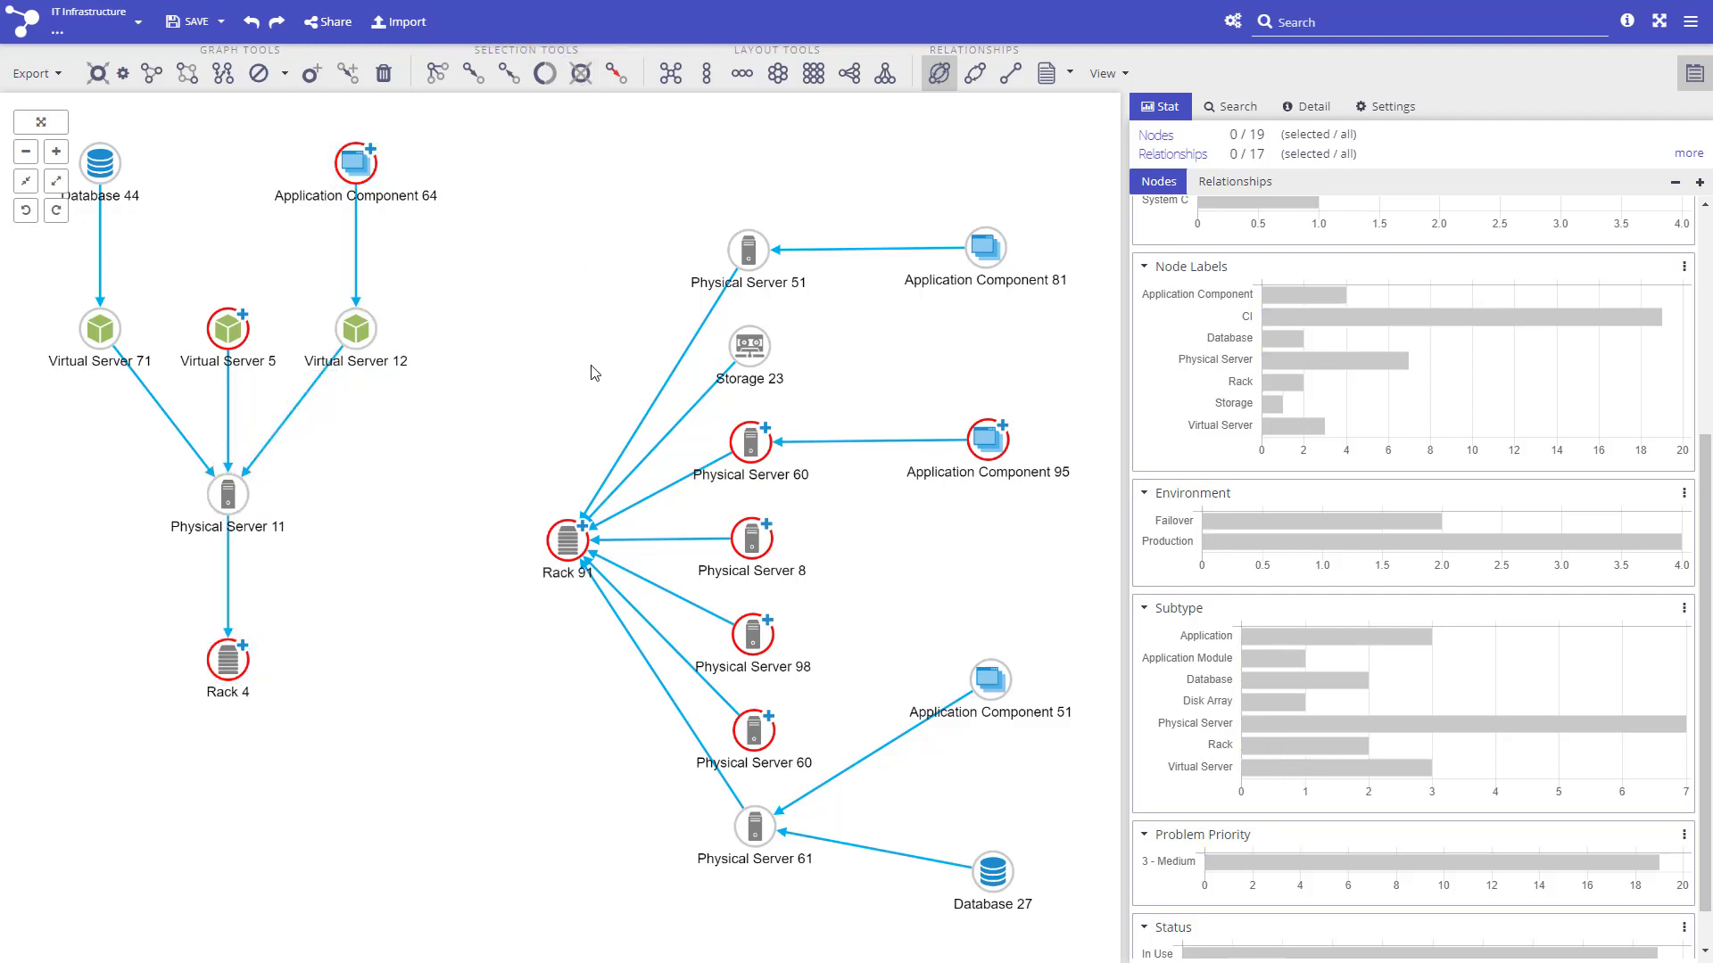
Step: Find the shortest path between Database 44 and Database 27 in either direction and add the found path to the visualization
left_click(114, 169)
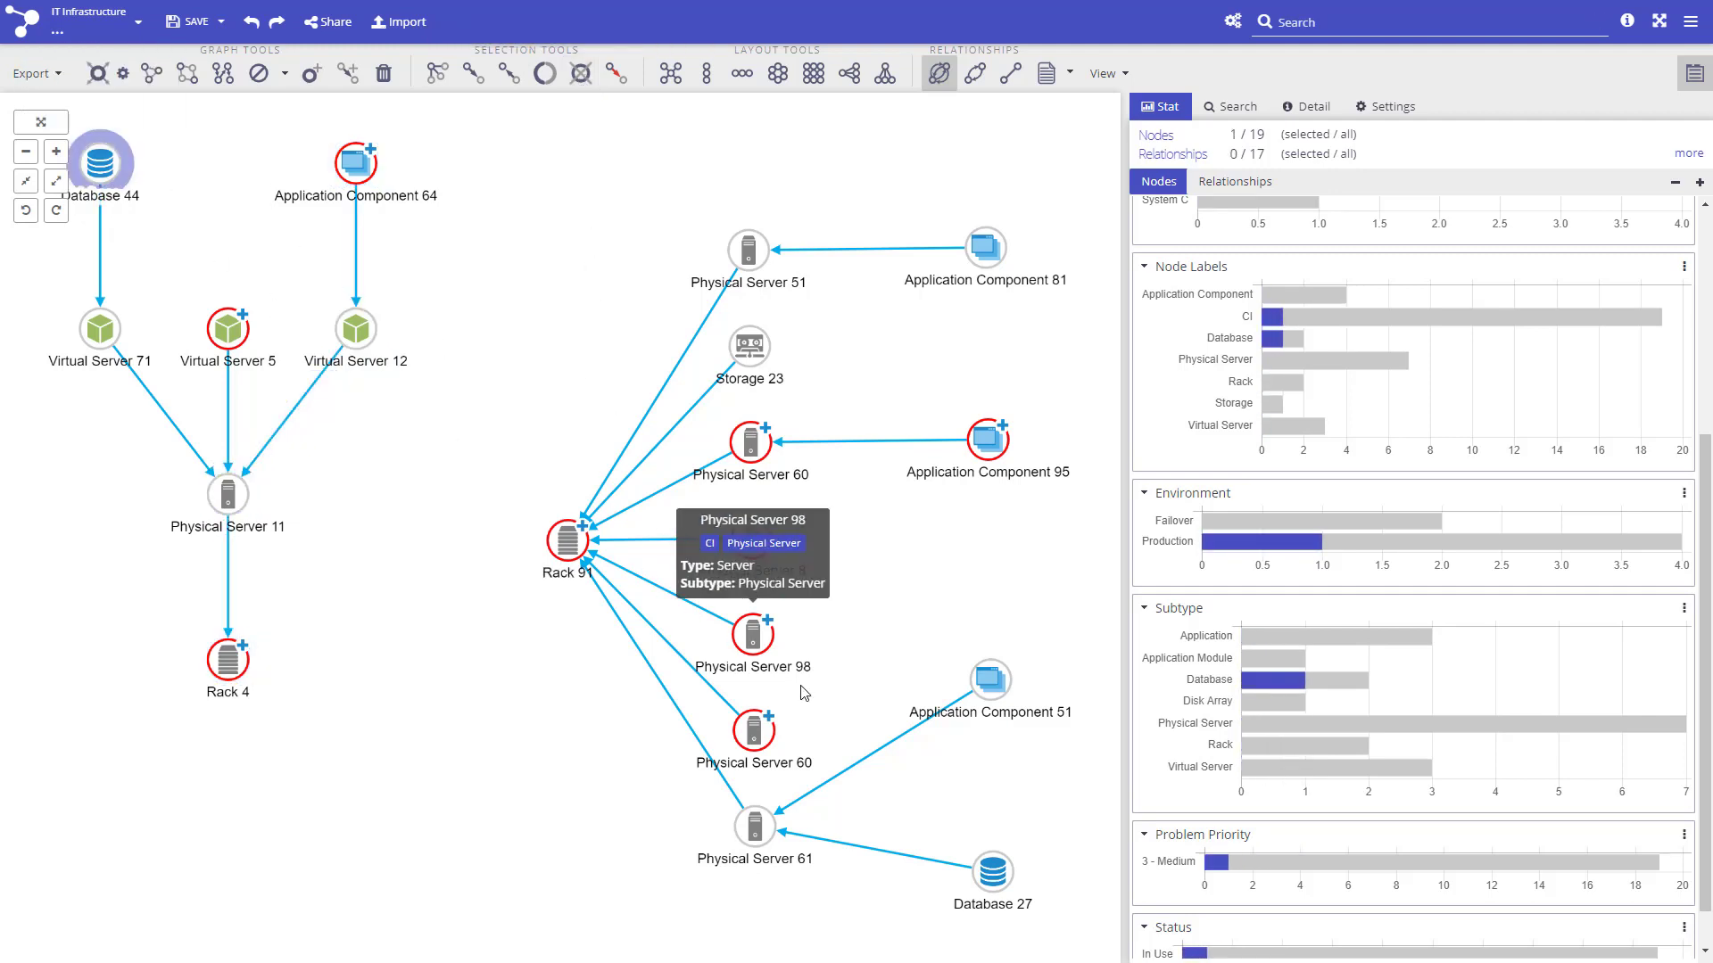
left_click(994, 872, "ctrl")
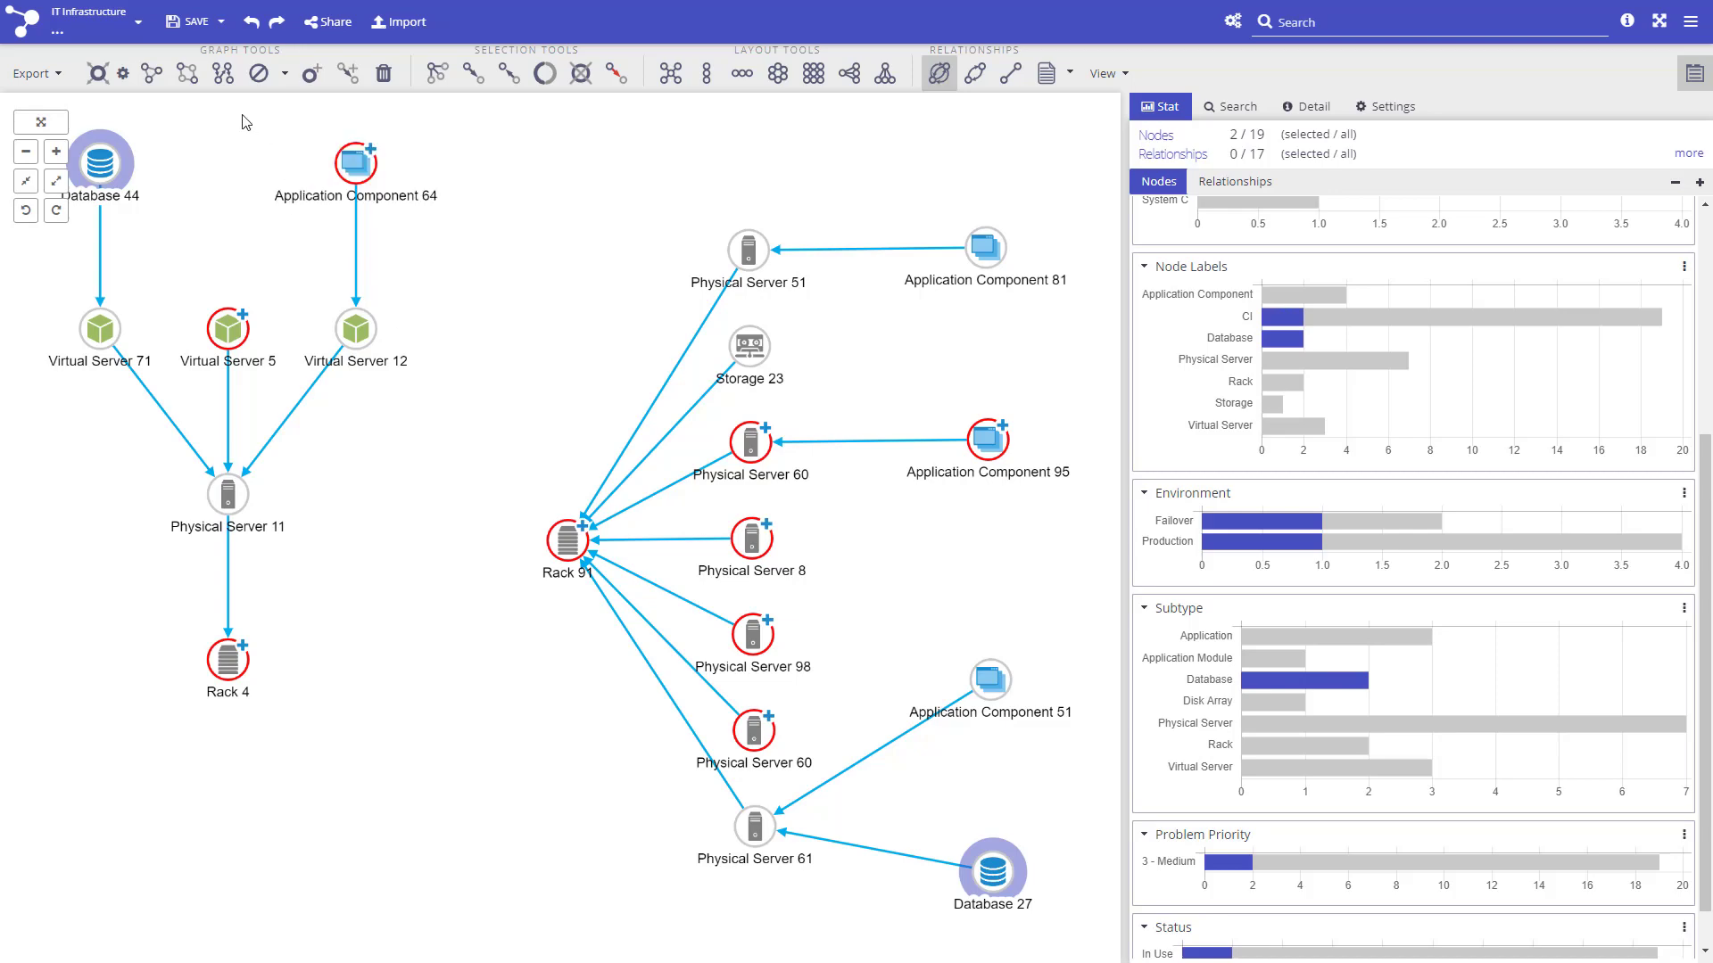
left_click(222, 75)
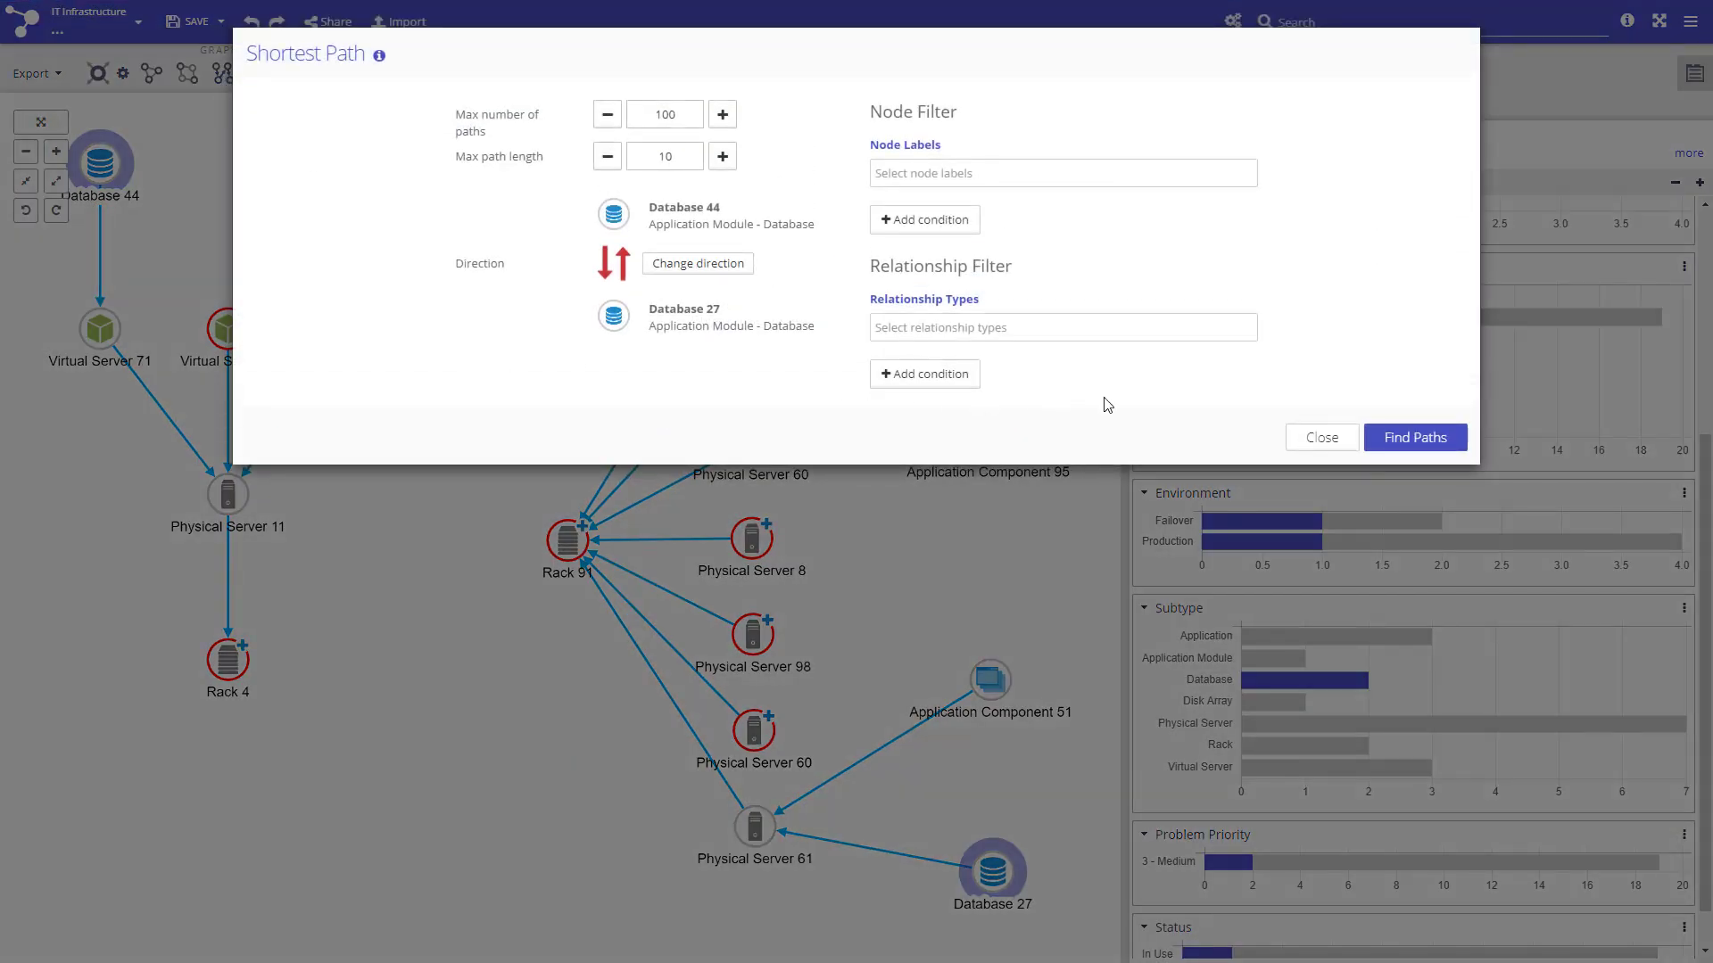
left_click(1385, 440)
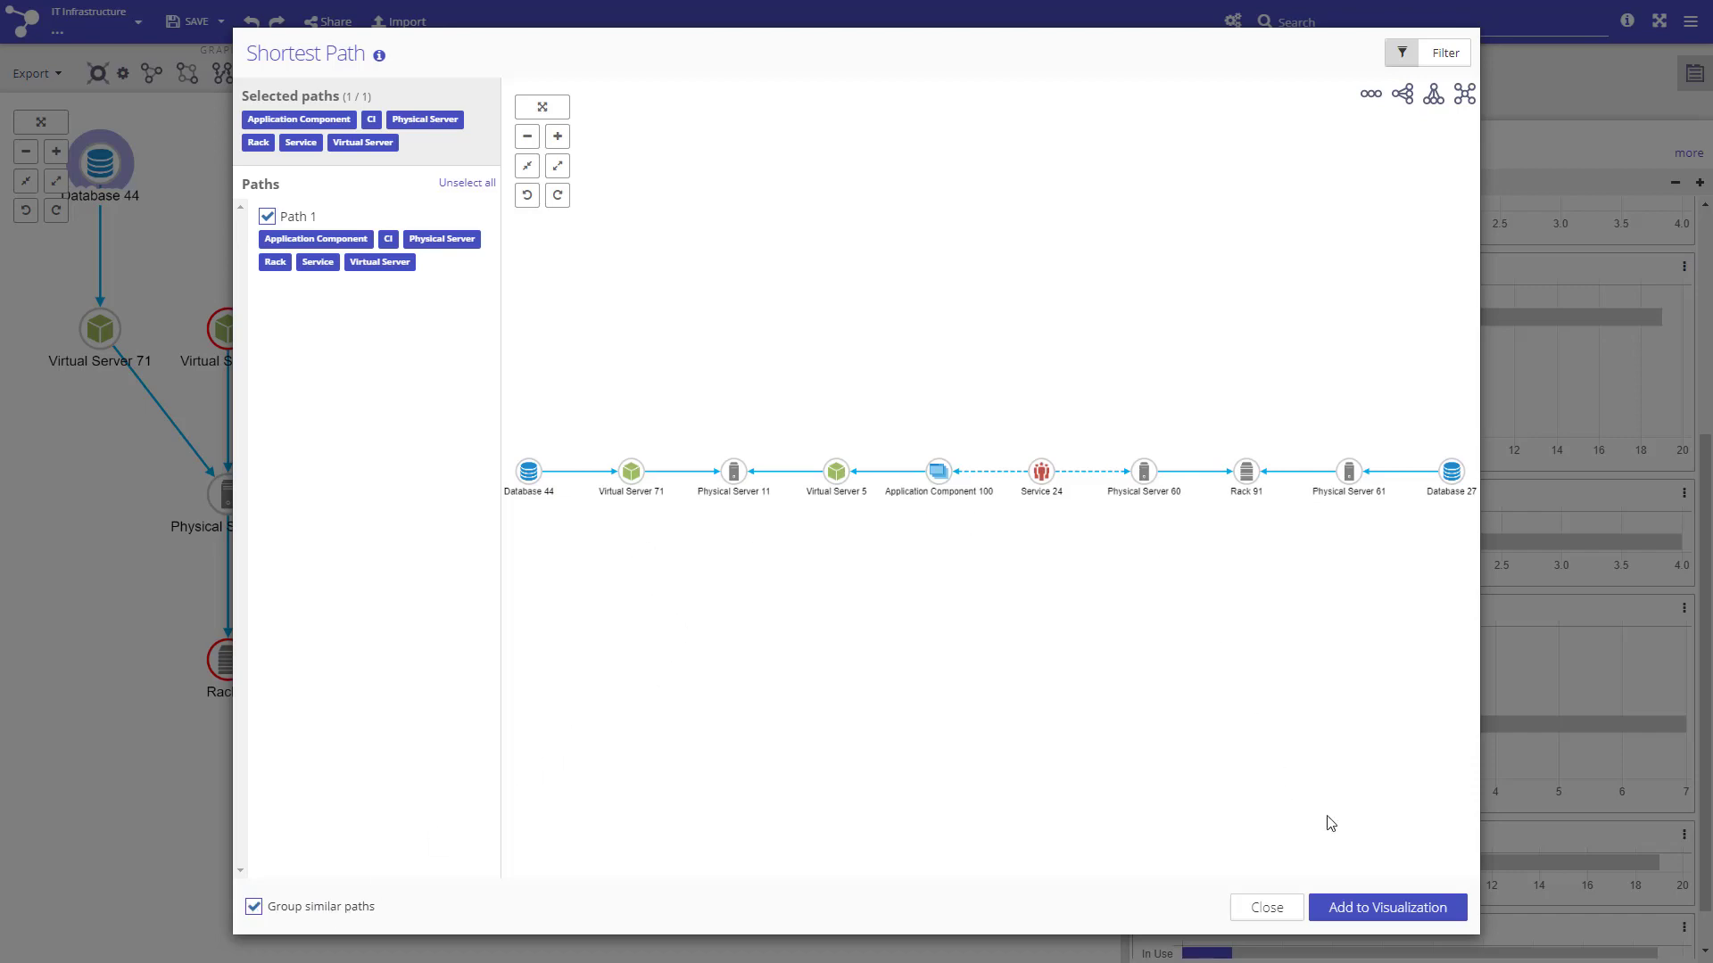
left_click(1363, 916)
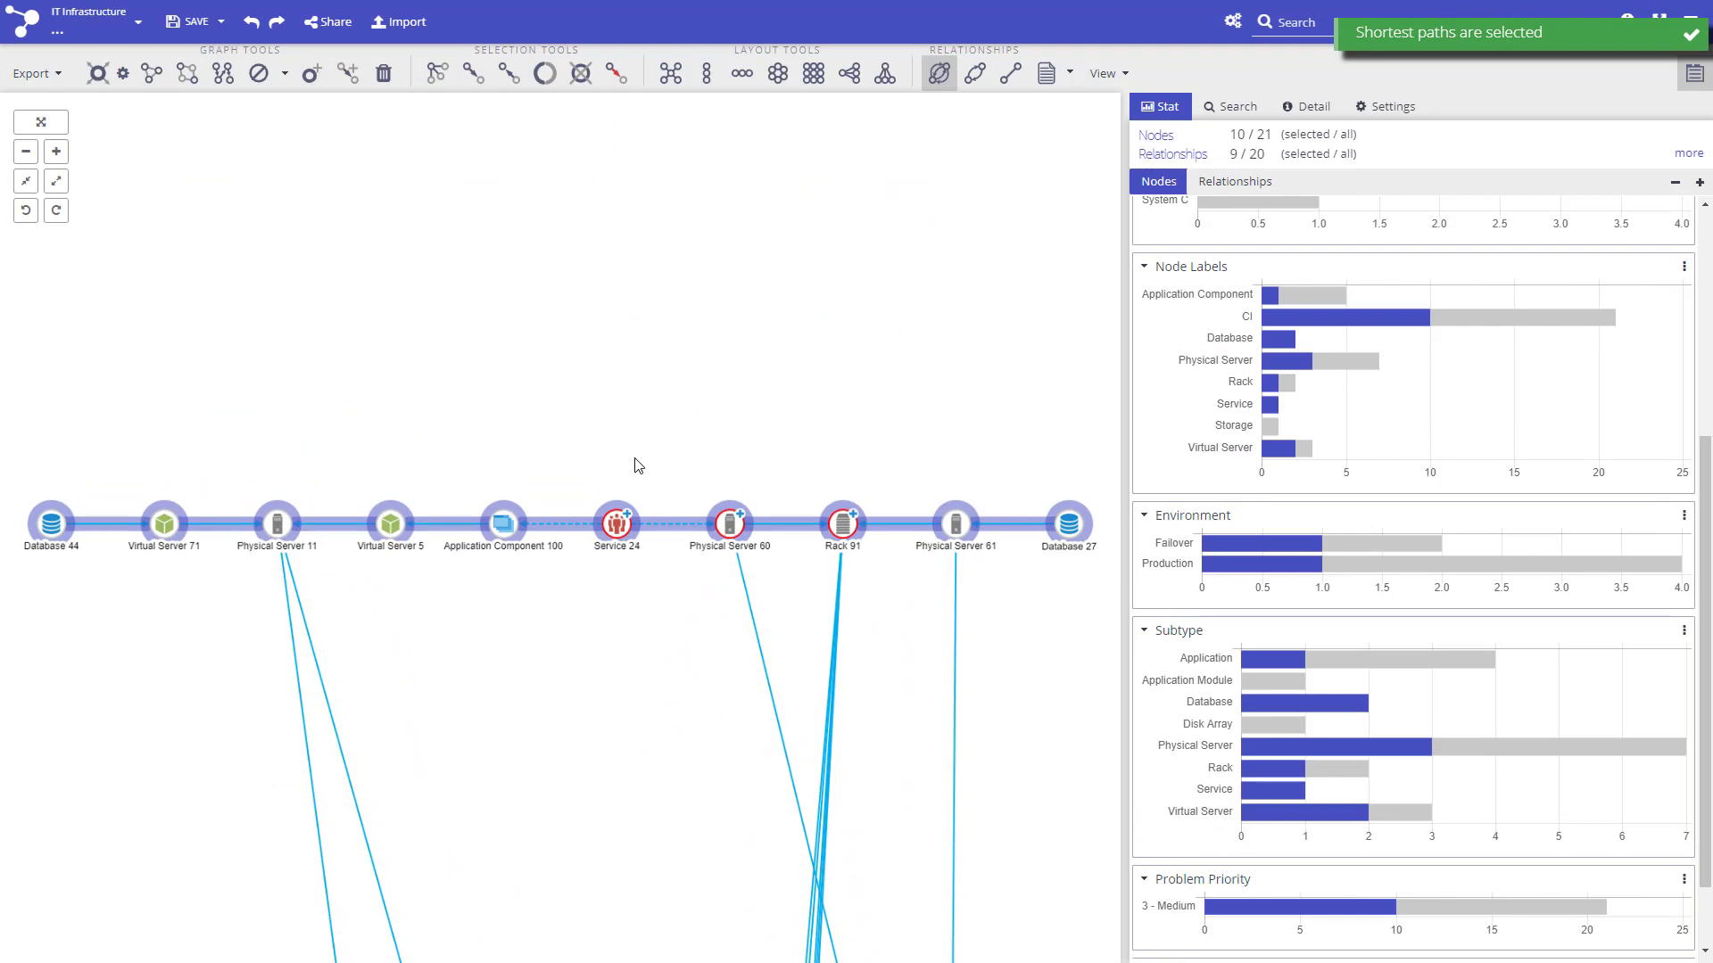
Step: Clear the path selection and apply the force-directed layout to the whole graph
left_click(713, 282)
left_click(671, 74)
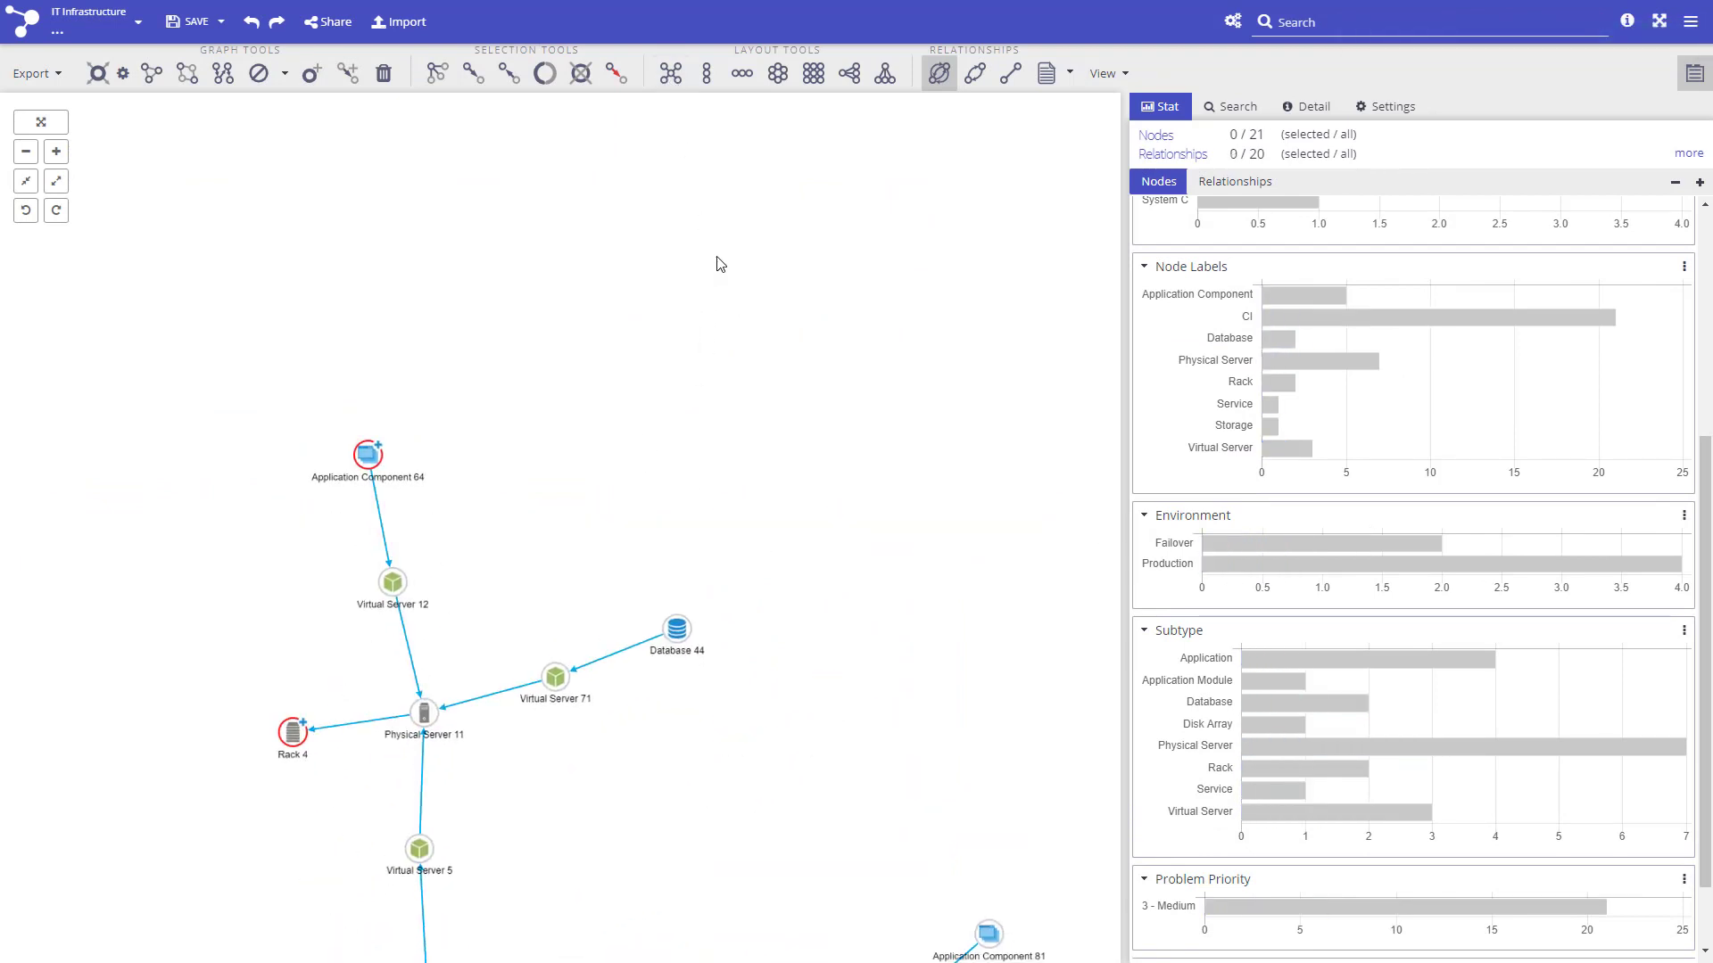